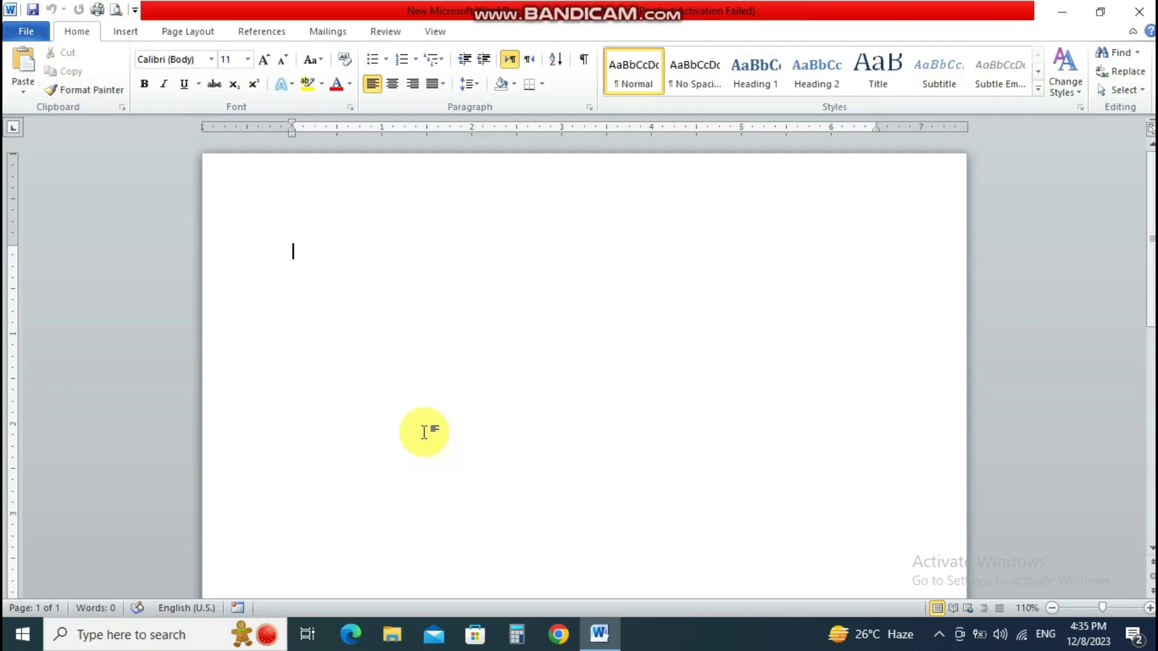
Step: Set a custom paper size of 8.5 inches wide by 4.5 inches tall
click(192, 33)
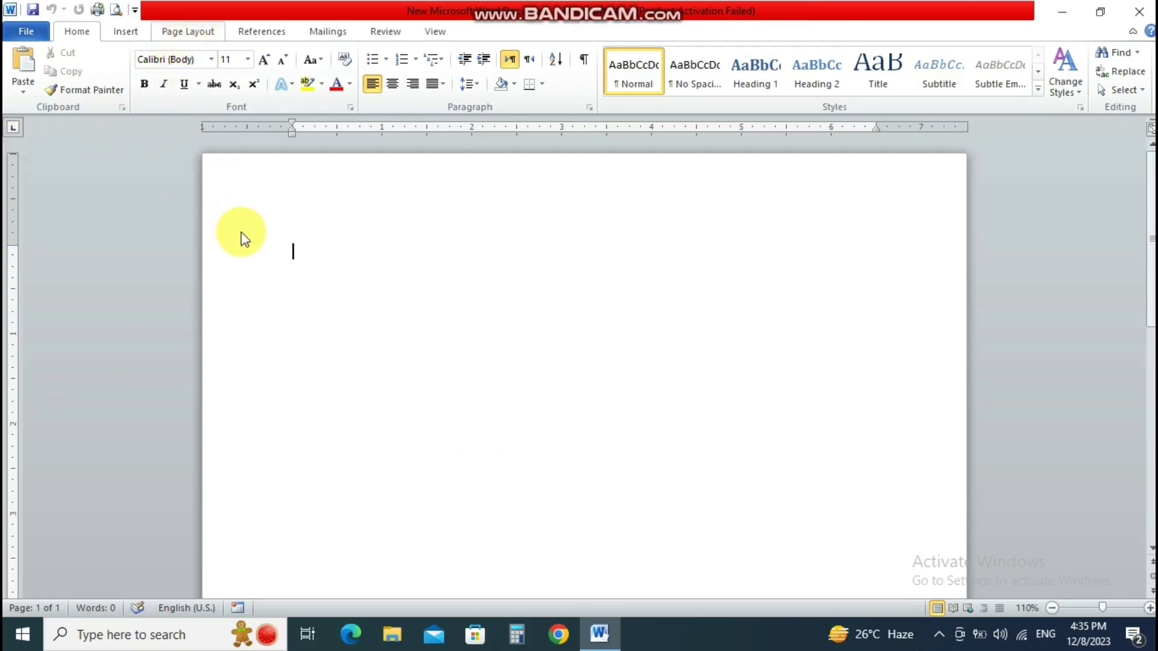
click(221, 72)
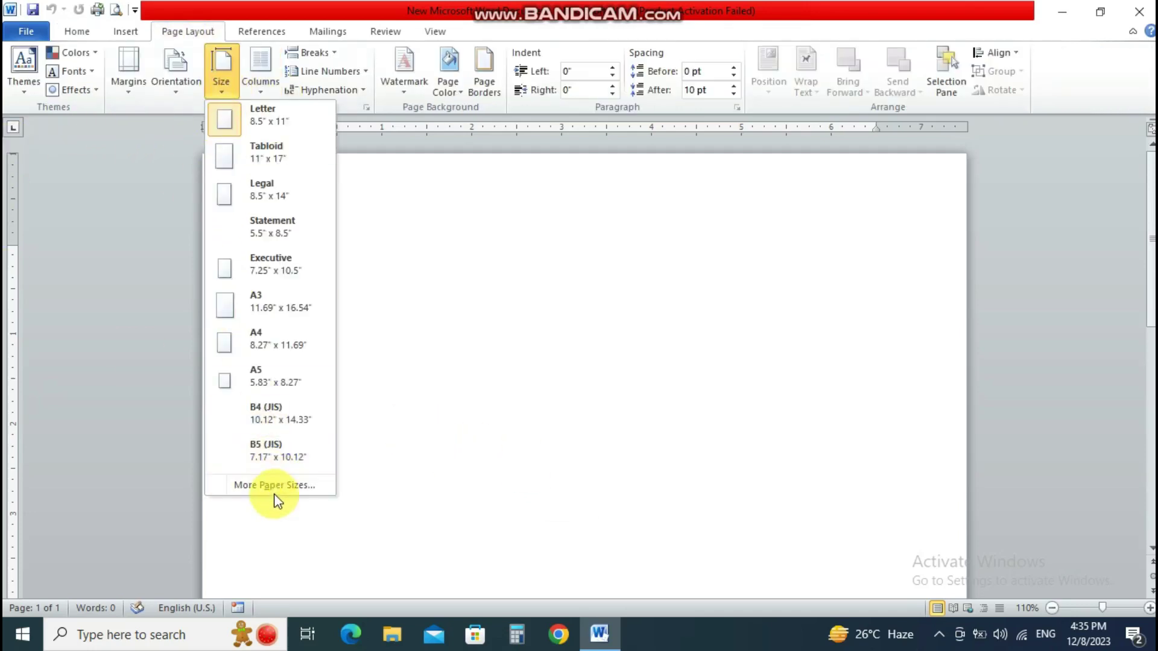
click(274, 485)
click(487, 189)
text(4.5")
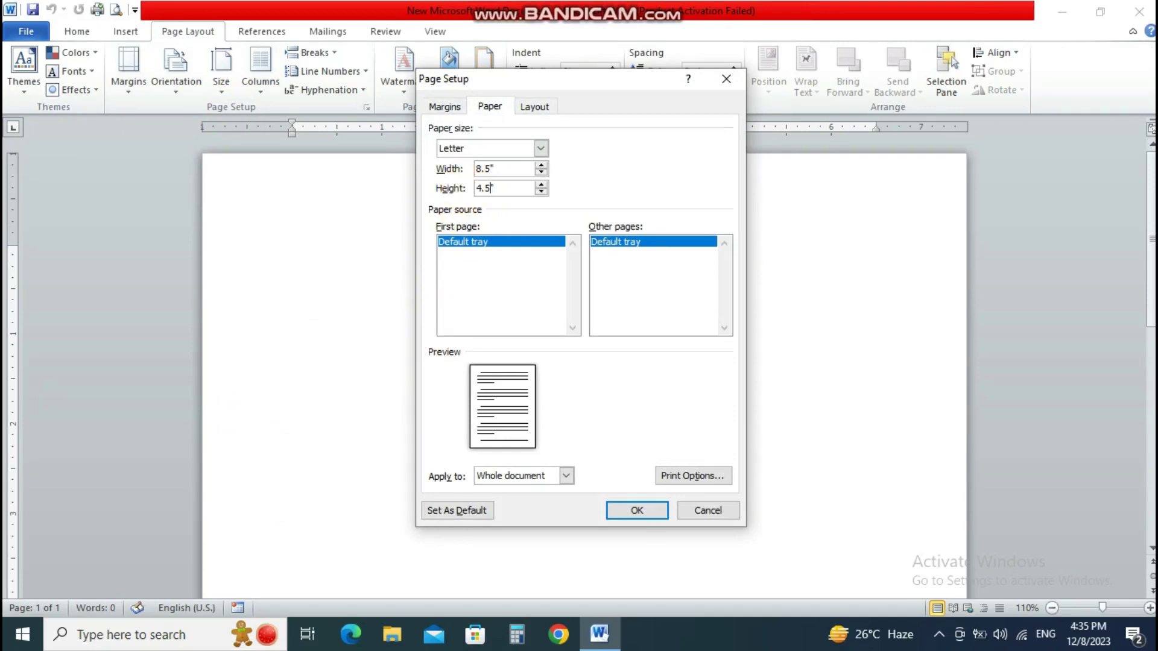
key(Return)
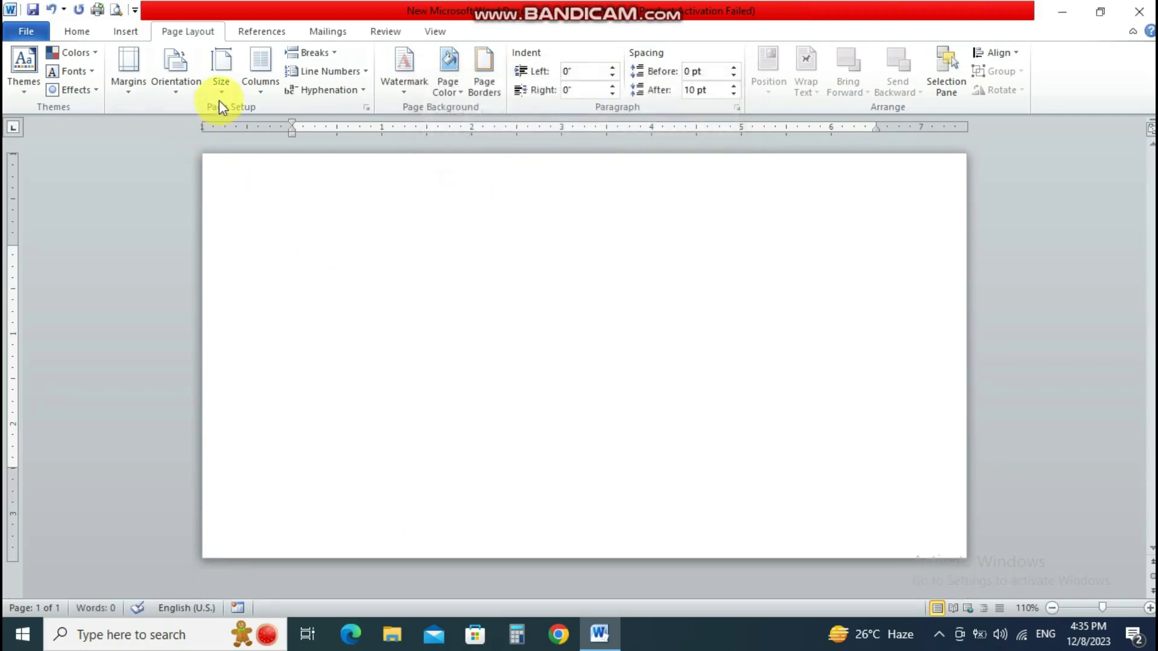
Step: Draw a rectangle covering the whole page
click(126, 31)
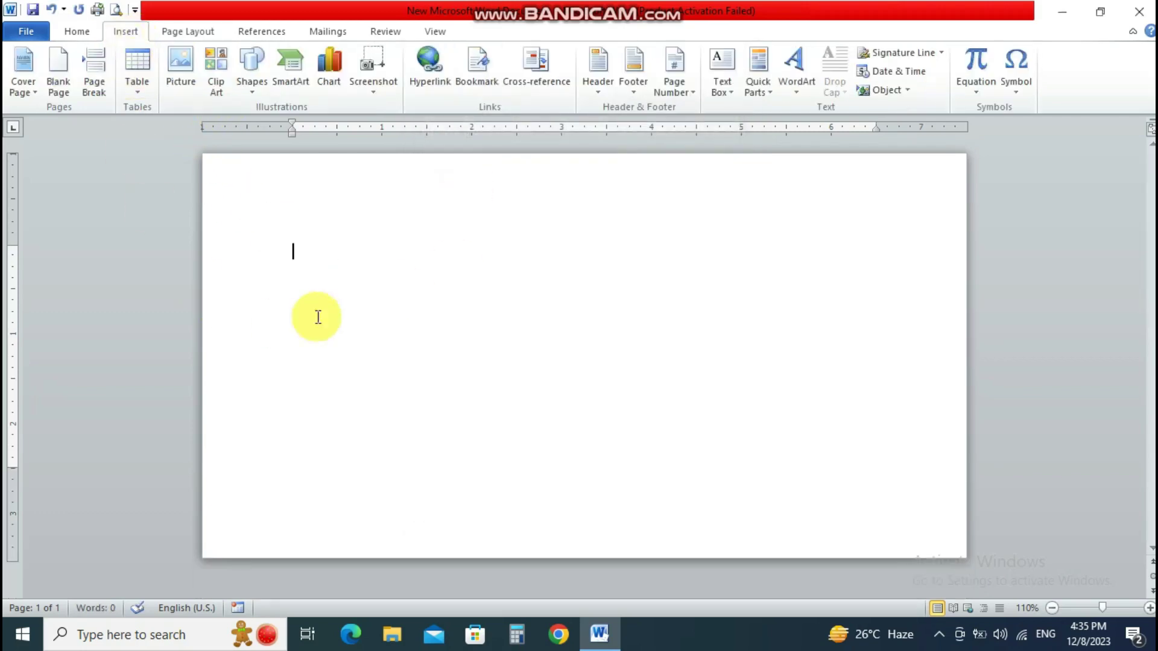
click(252, 90)
click(301, 126)
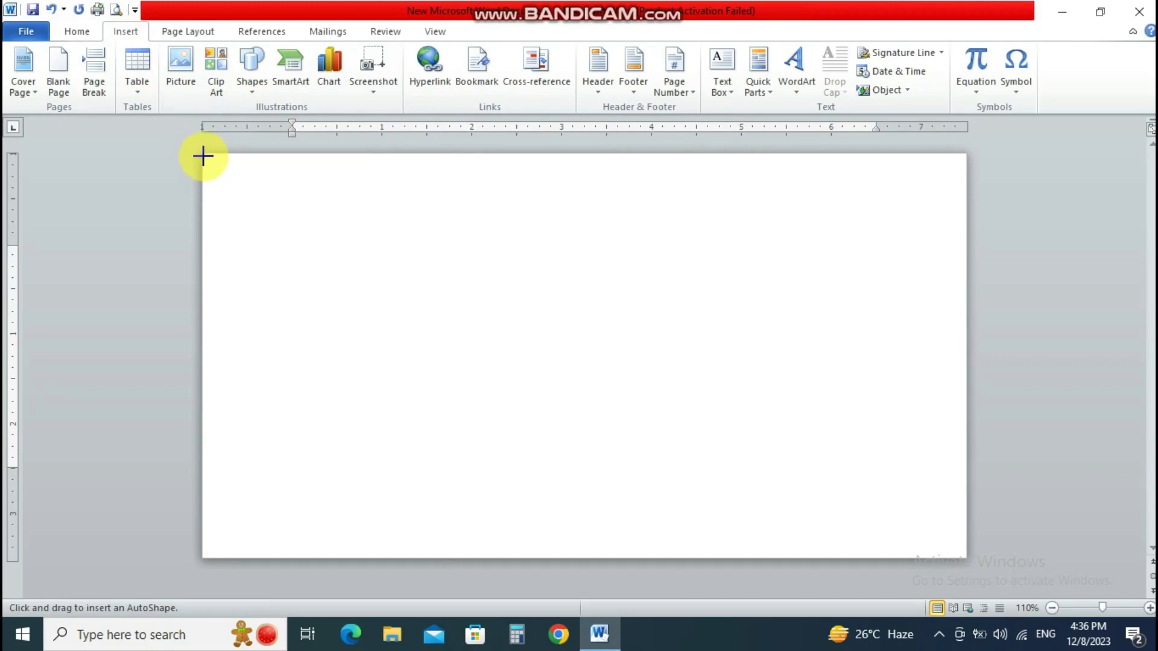
drag(202, 156, 966, 555)
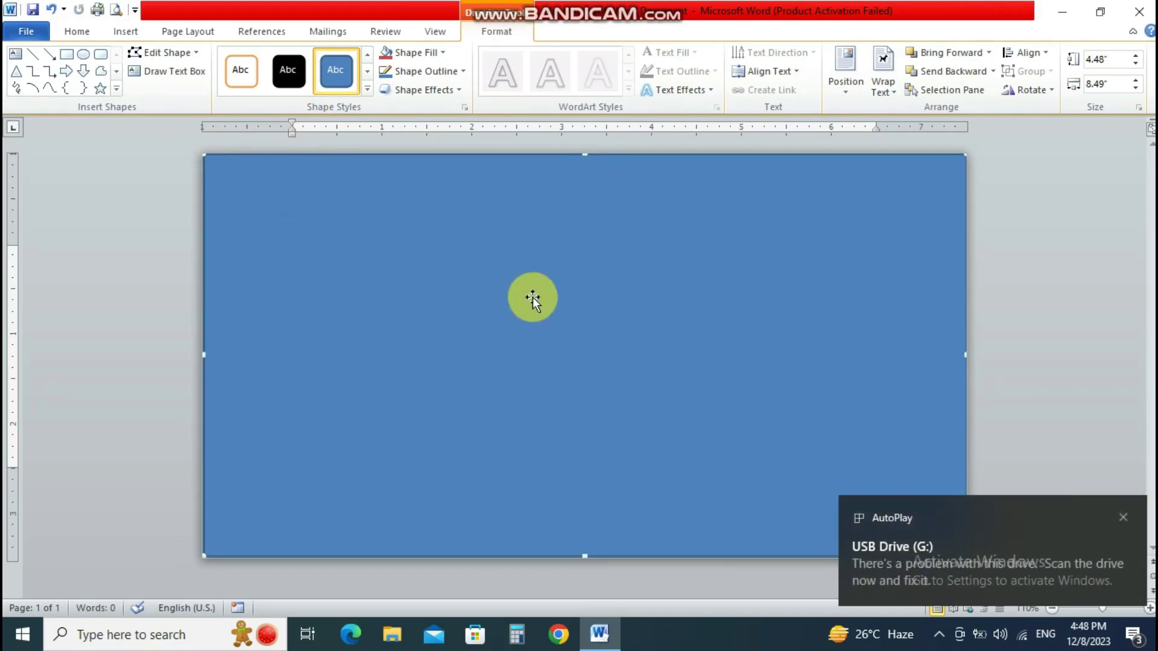
Step: Fill the page-sized rectangle dark red
click(1122, 516)
right_click(508, 298)
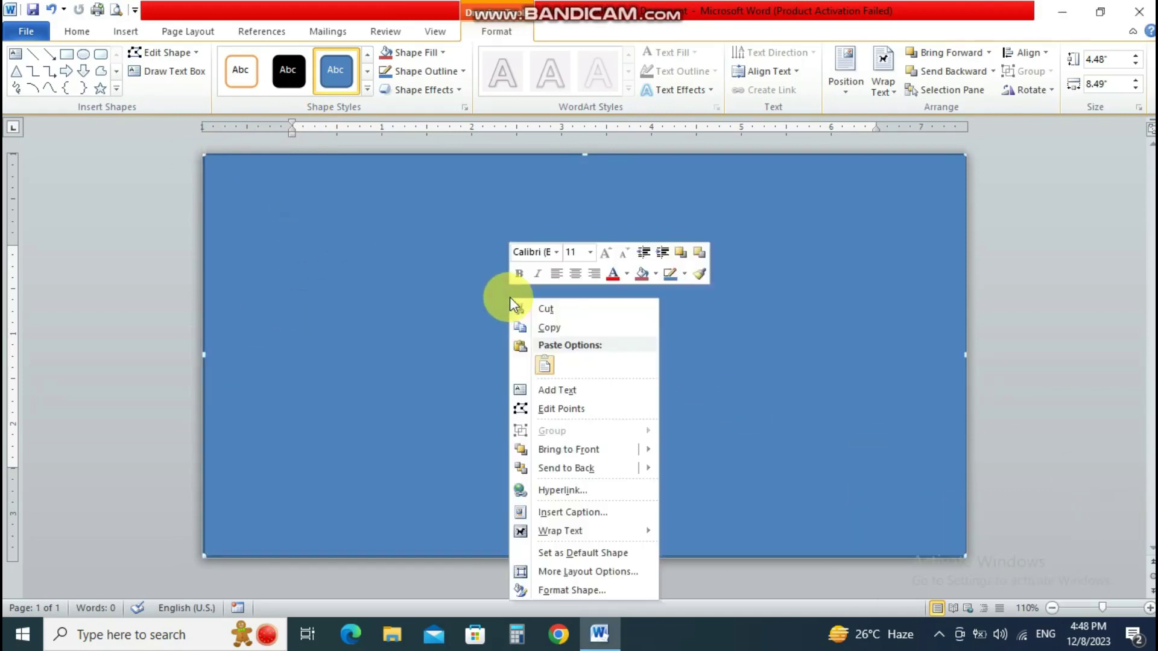
click(612, 275)
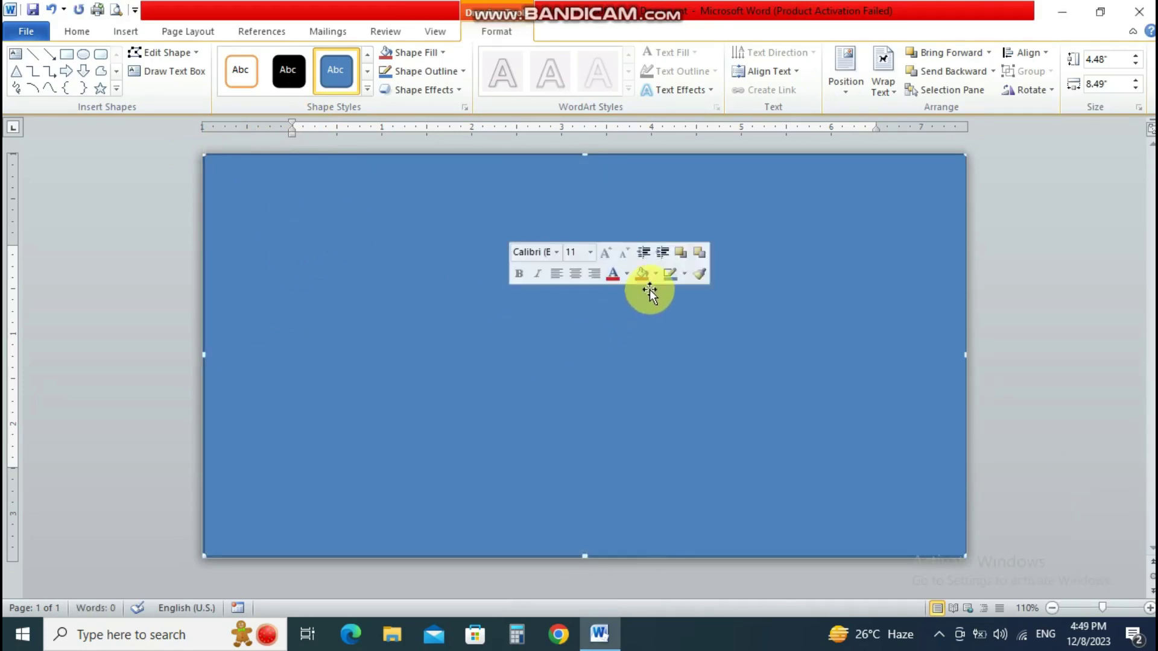
click(642, 274)
click(656, 274)
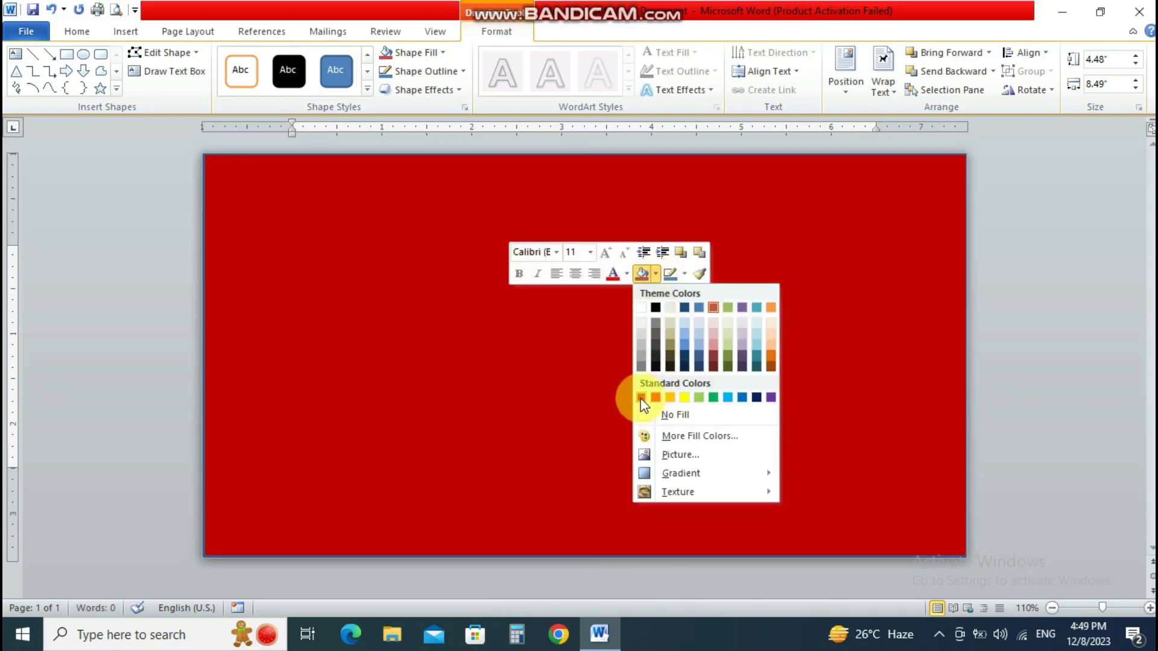
click(640, 397)
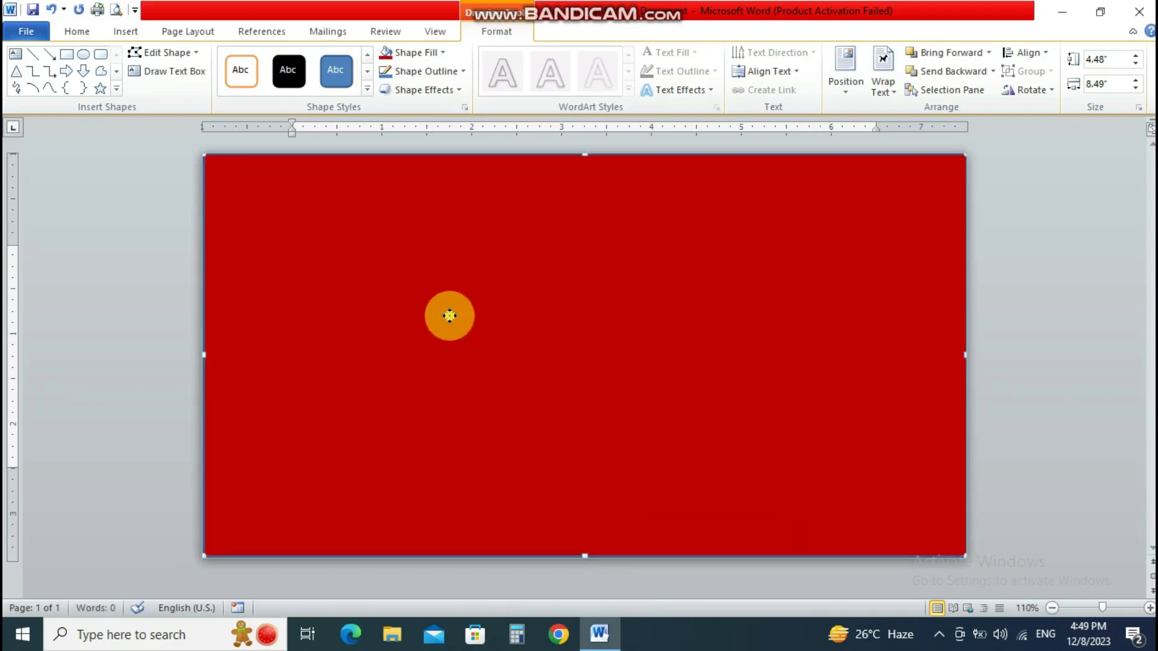
click(124, 32)
Step: Draw a thin rectangle and rotate it diagonally across the lower-left corner, edge to edge
click(240, 90)
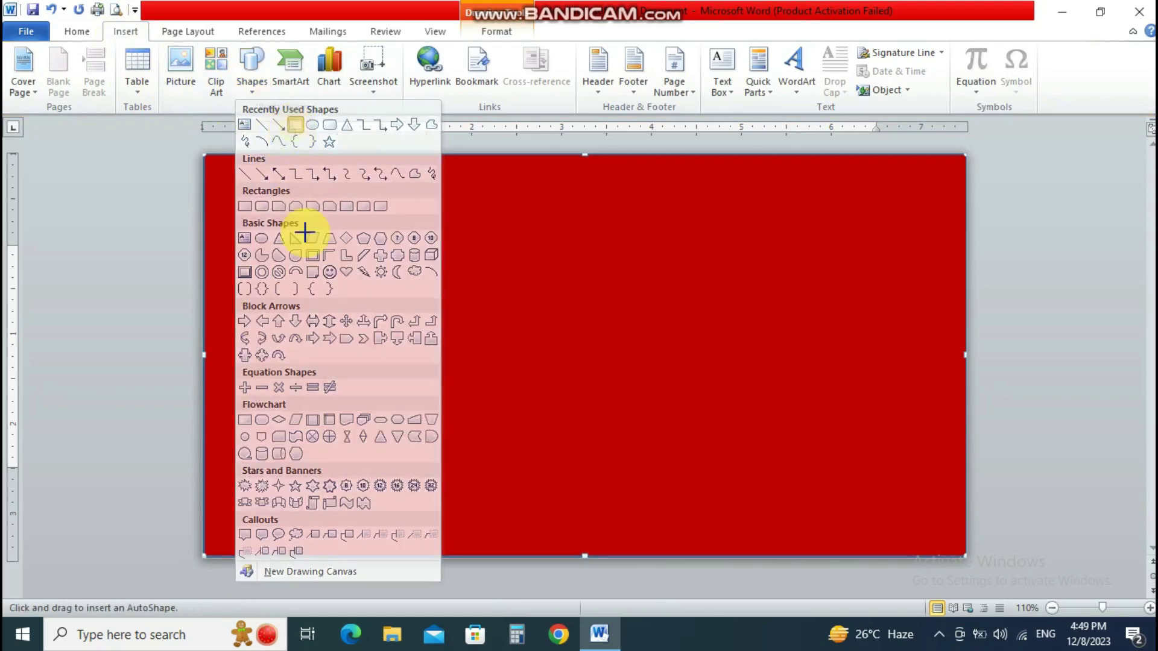
click(305, 233)
mouse_move(217, 283)
mouse_down()
mouse_move(420, 295)
mouse_move(512, 329)
mouse_up()
drag(365, 264, 407, 250)
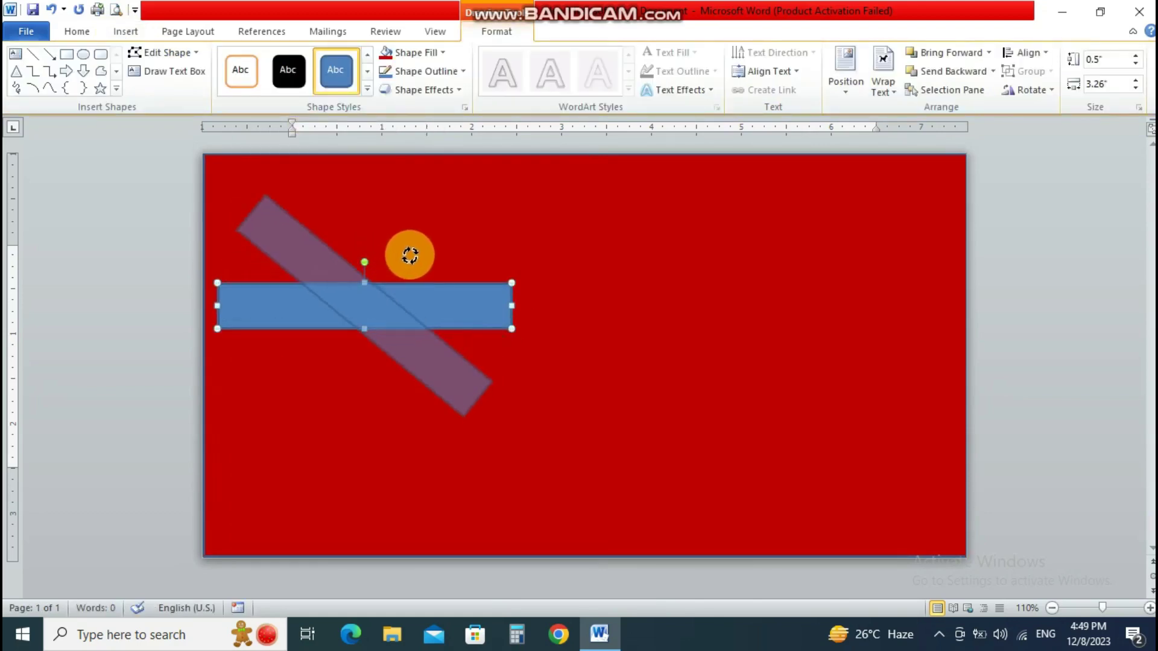
mouse_move(353, 290)
mouse_down()
mouse_move(292, 460)
mouse_move(301, 485)
mouse_move(330, 468)
mouse_up()
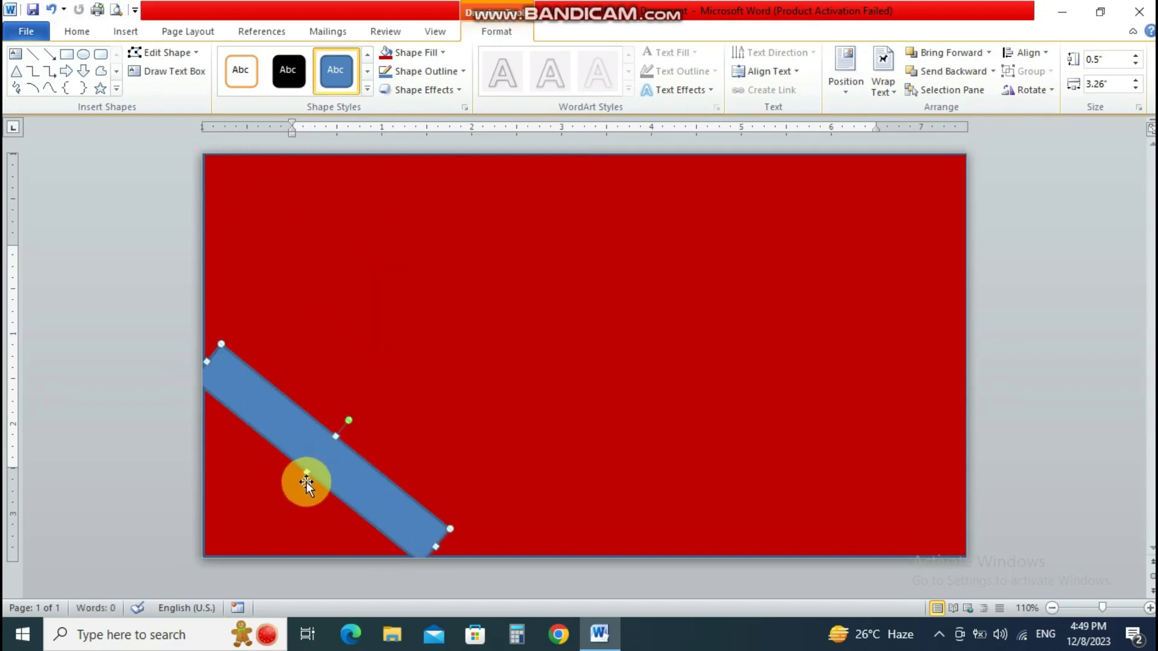
drag(436, 548, 465, 571)
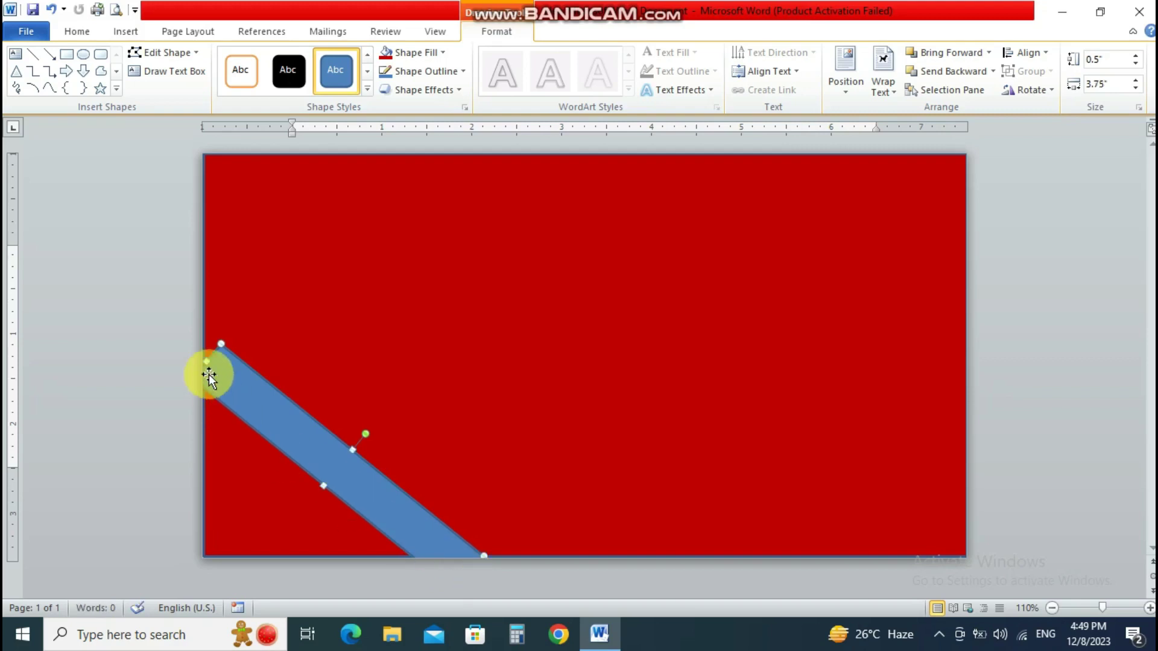
mouse_move(208, 364)
mouse_down()
mouse_move(193, 352)
mouse_move(199, 336)
mouse_up()
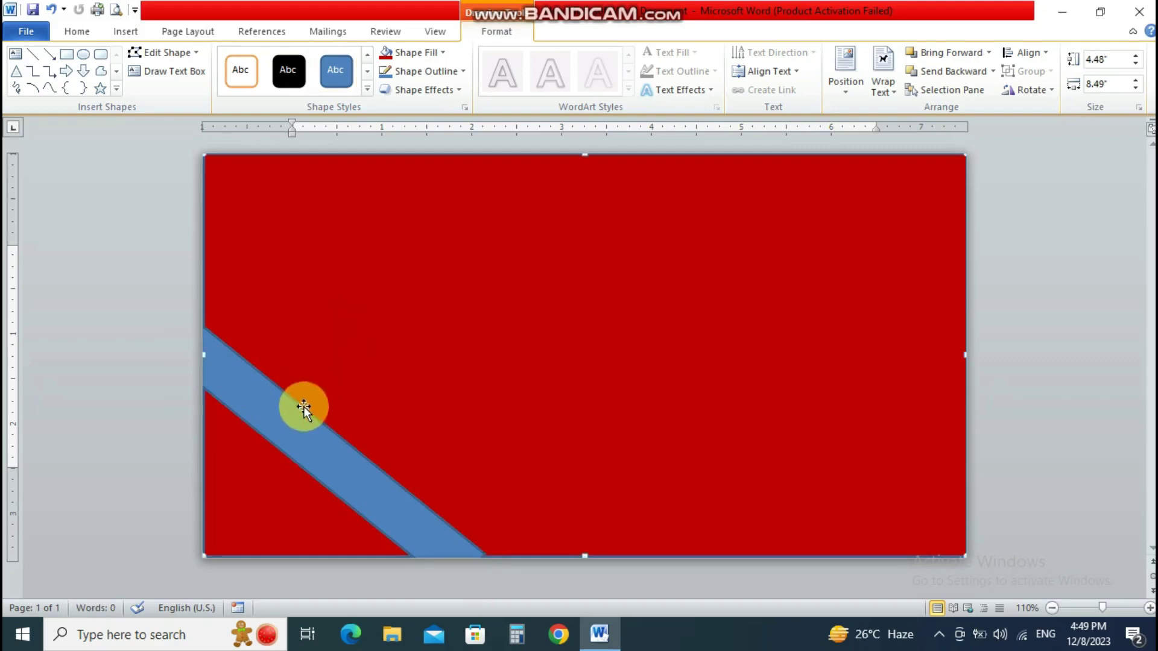
Step: Fill the diagonal band yellow and remove its outline
click(416, 52)
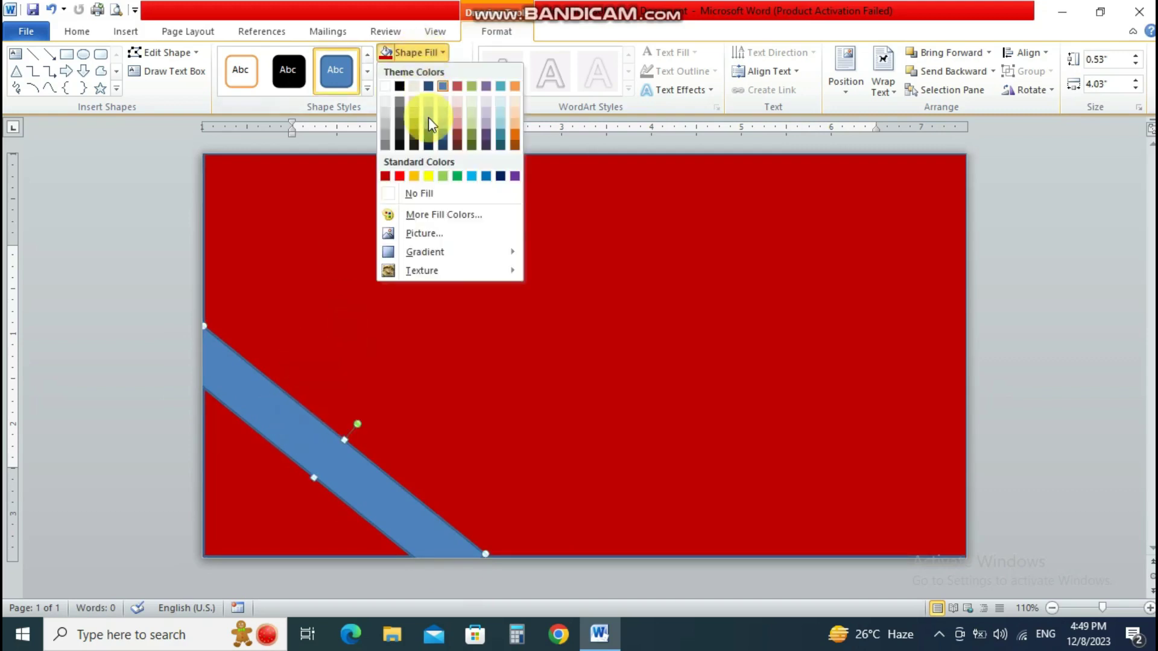
click(428, 176)
click(425, 71)
click(416, 211)
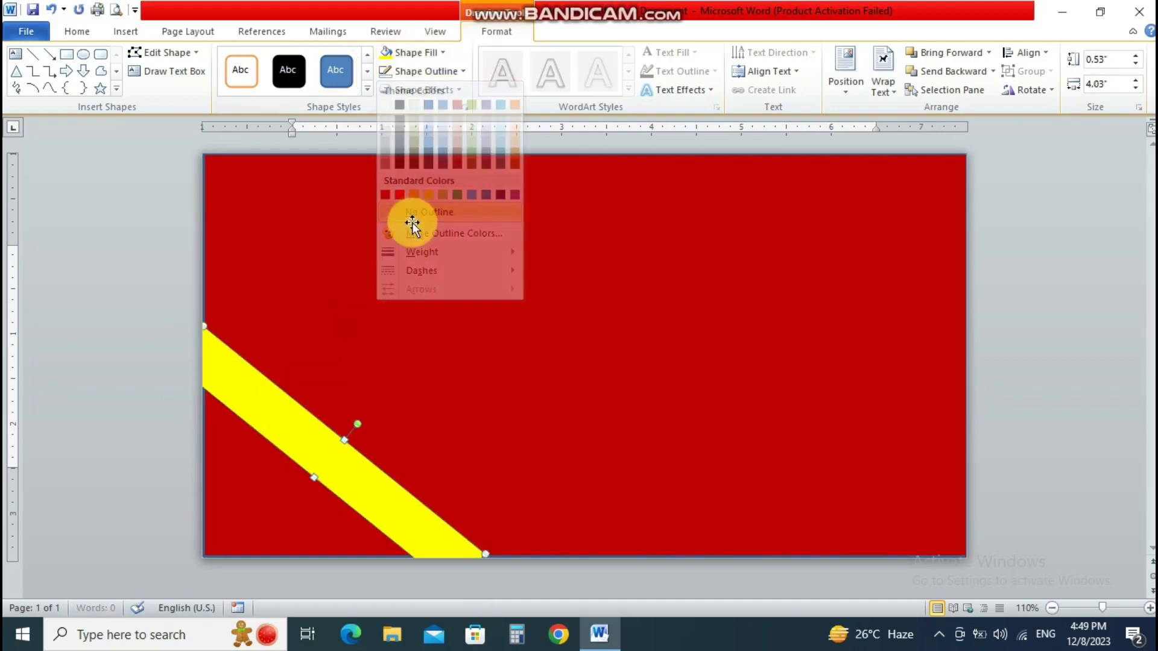
Step: Draw an isosceles triangle on the yellow band, filled red with no outline
click(16, 71)
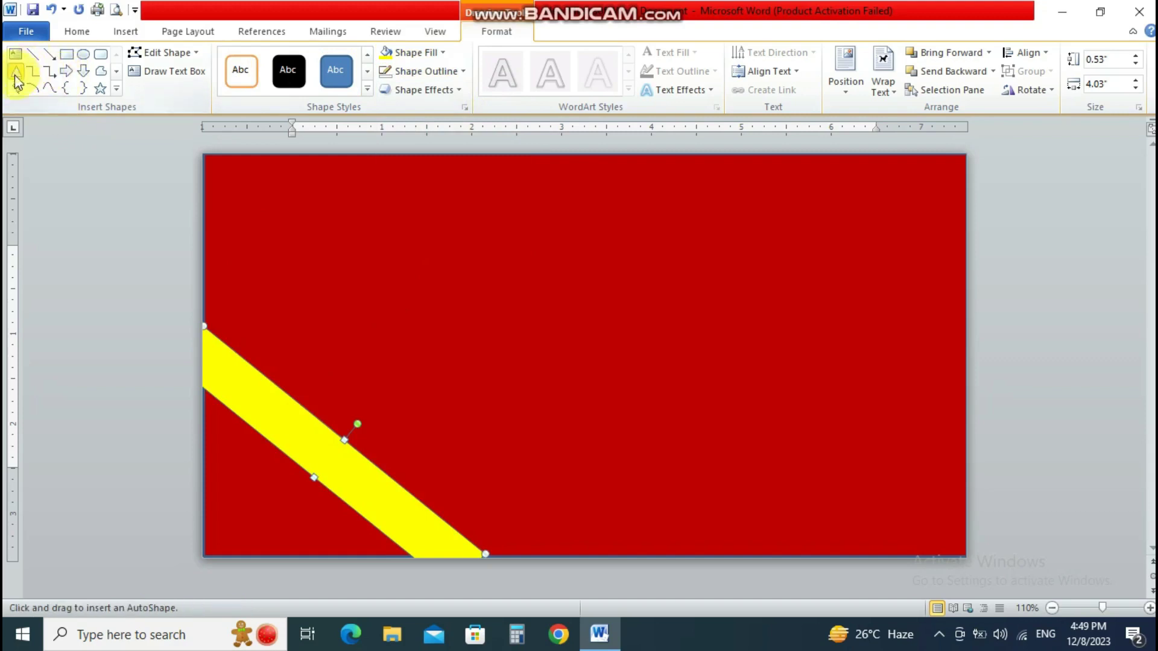
mouse_move(300, 281)
mouse_down()
mouse_move(356, 332)
mouse_move(336, 422)
mouse_move(365, 460)
mouse_move(344, 486)
mouse_up()
click(416, 52)
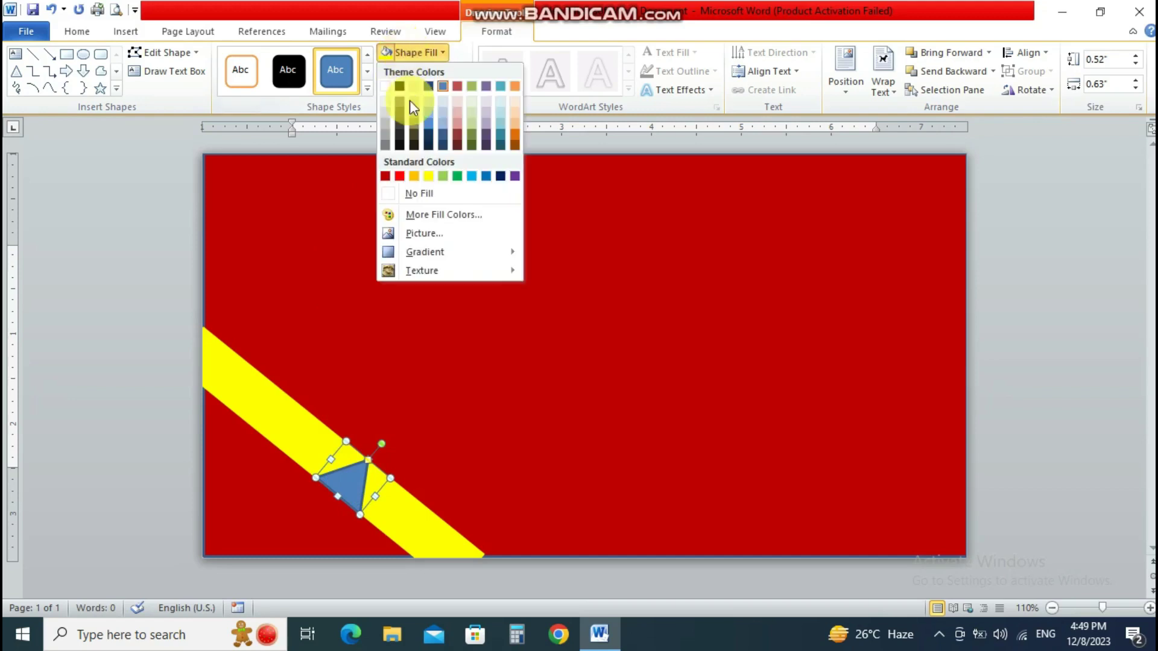
click(385, 176)
click(425, 71)
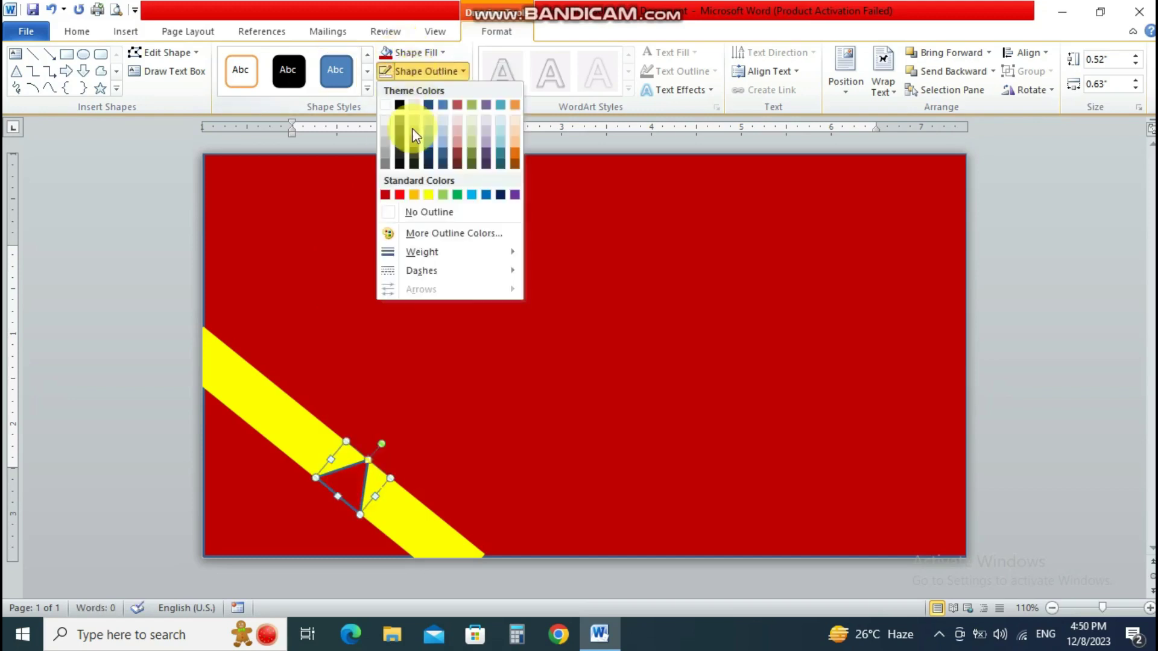
click(416, 210)
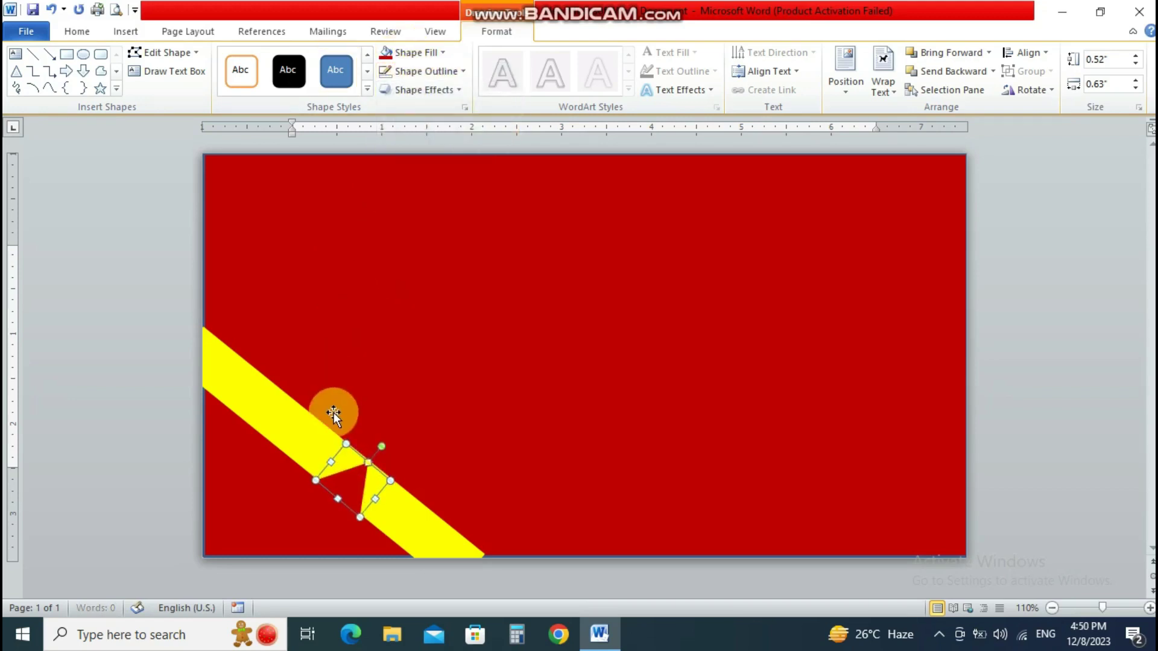
Step: Fit the triangle to the band's edge, group it with the background, and place another band higher
drag(338, 487, 294, 452)
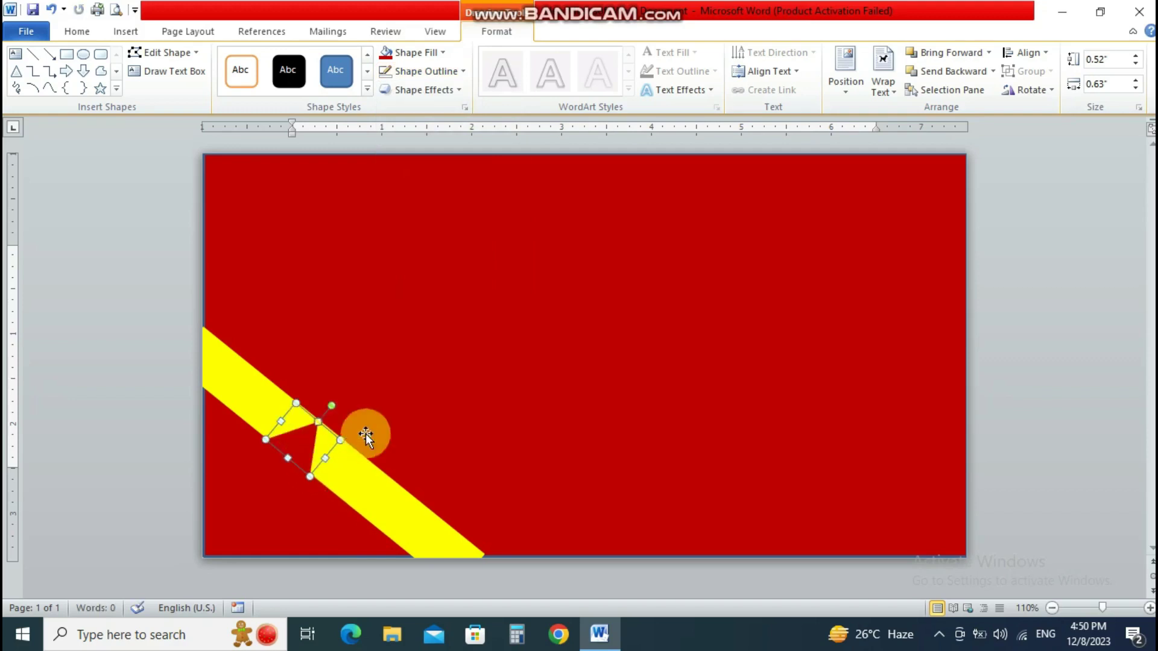
click(399, 429)
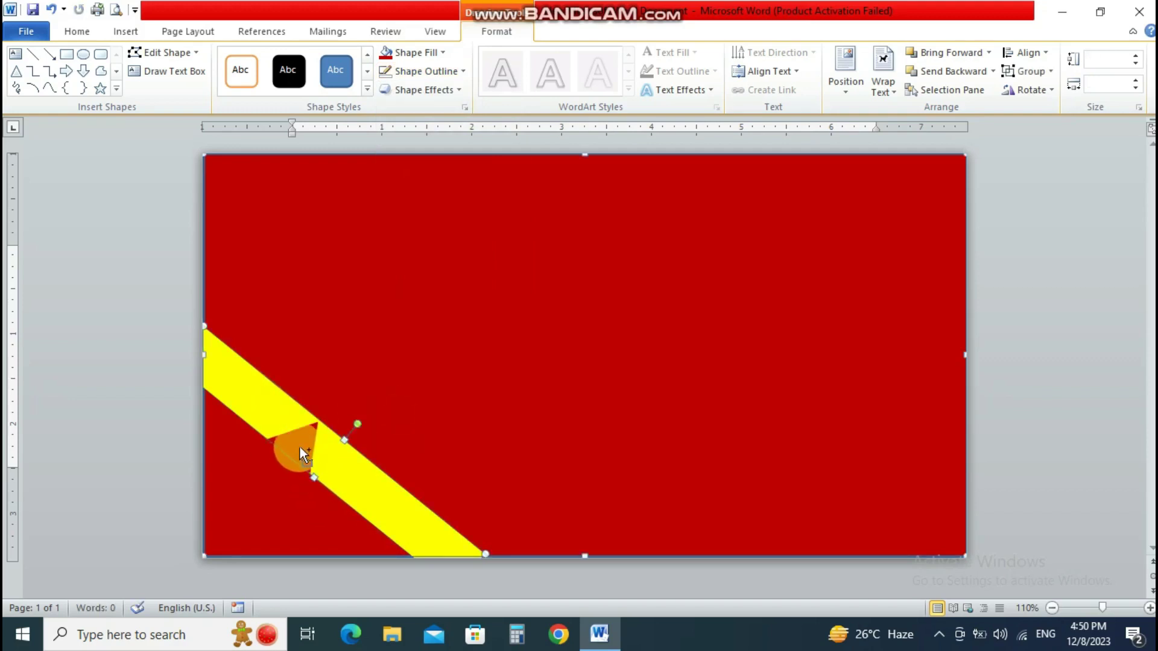
right_click(299, 447)
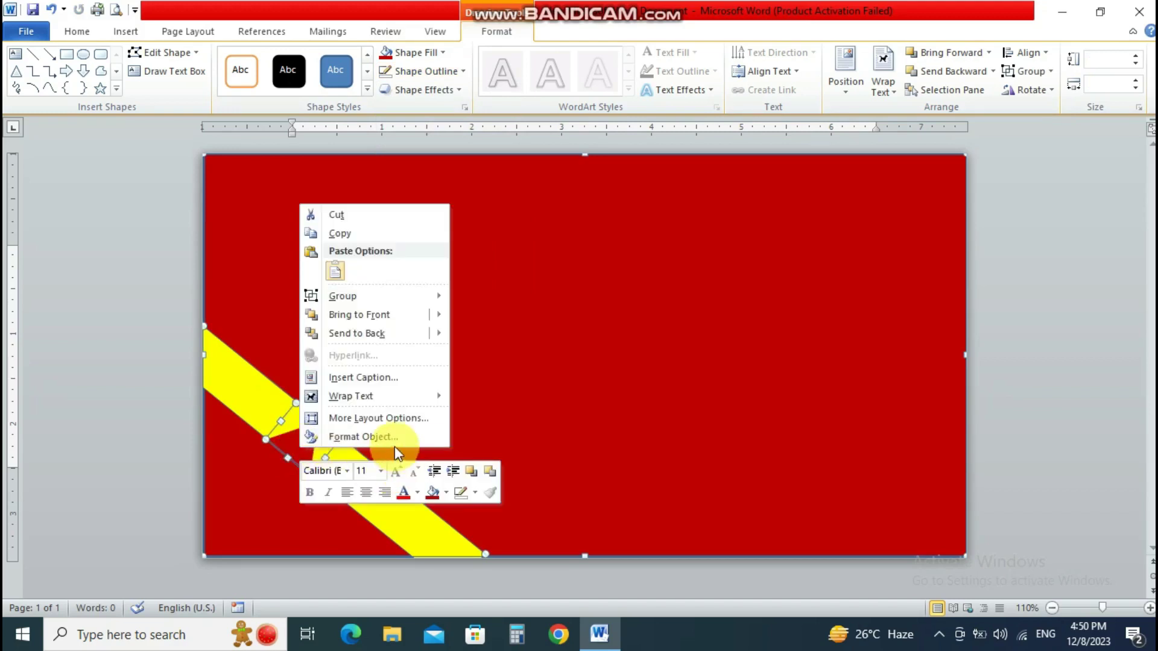
click(468, 302)
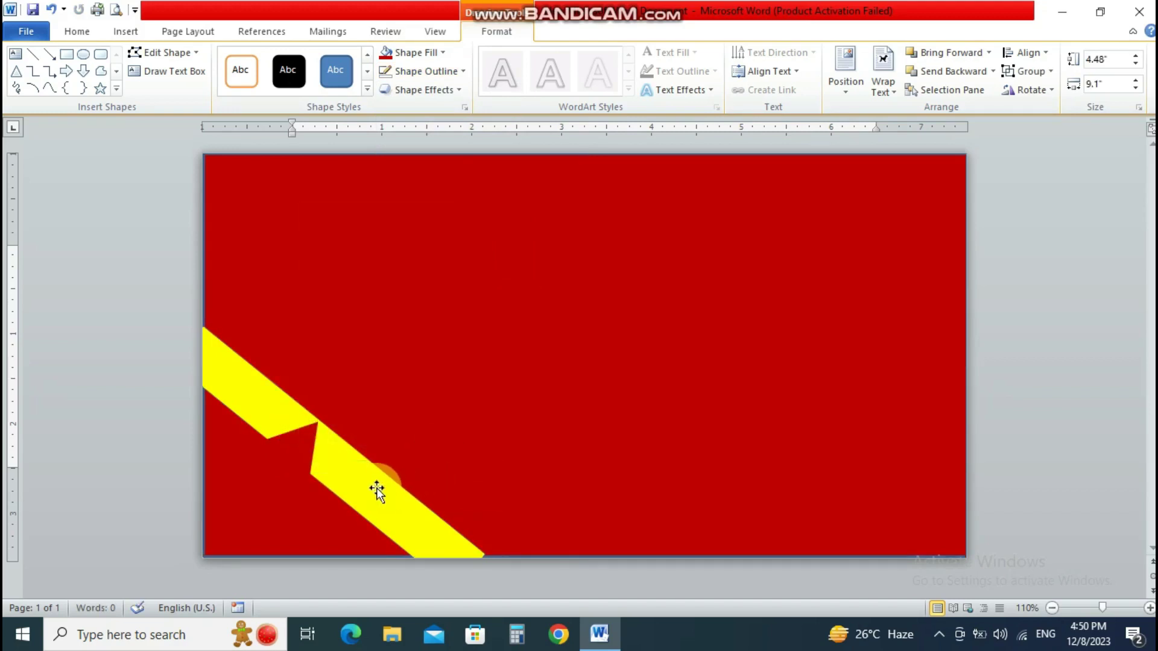
drag(375, 487, 479, 445)
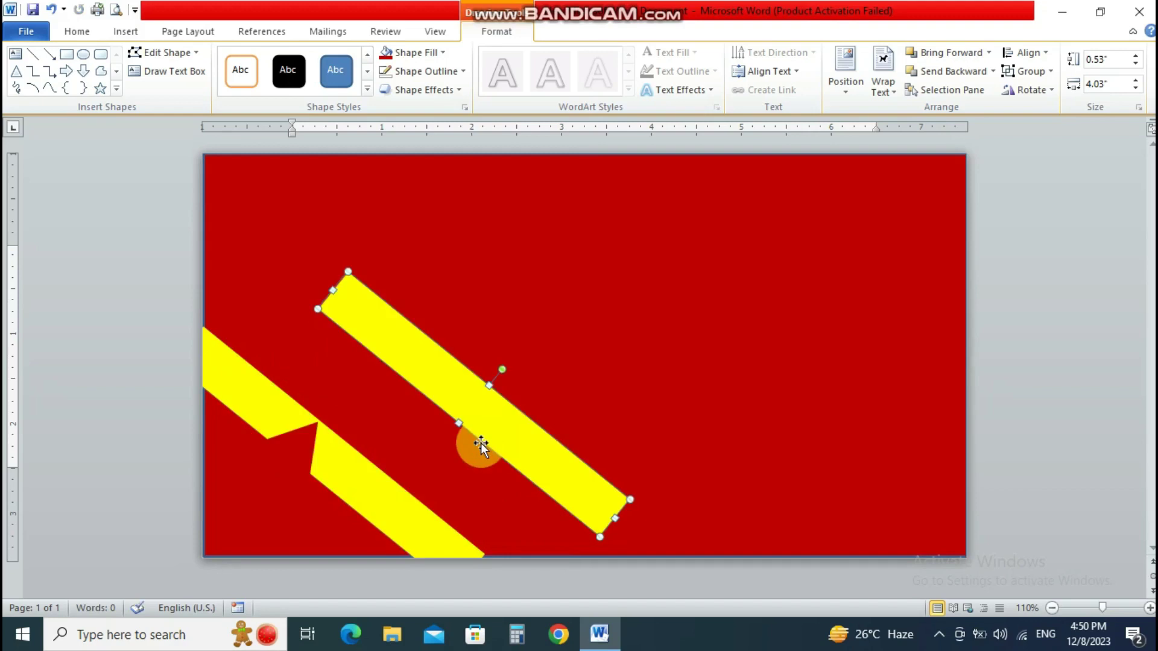
Step: Delete the extra band, then copy the yellow strip with its notch and shorten the copy
right_click(487, 410)
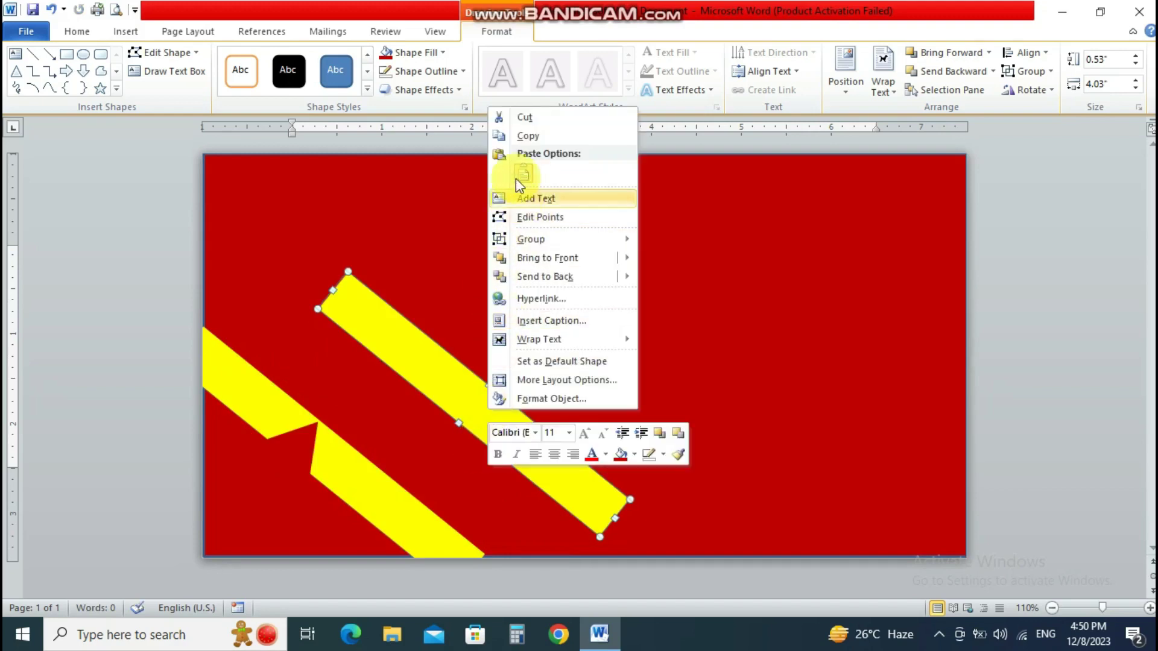
click(525, 117)
click(320, 446)
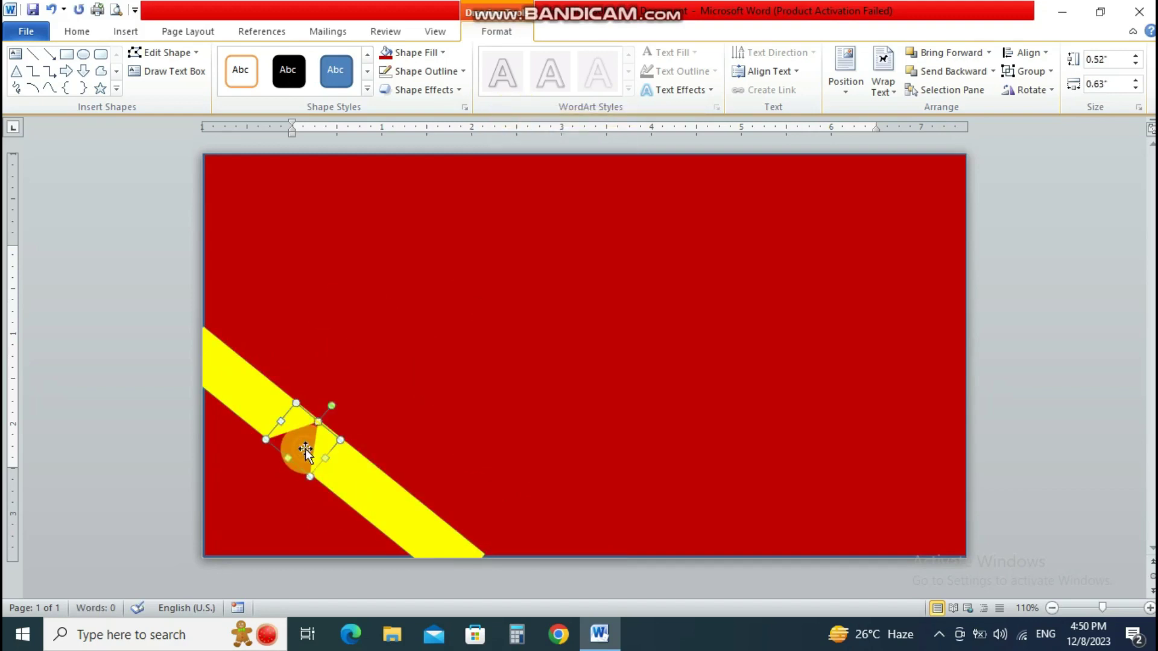
shift+click(277, 405)
right_click(269, 395)
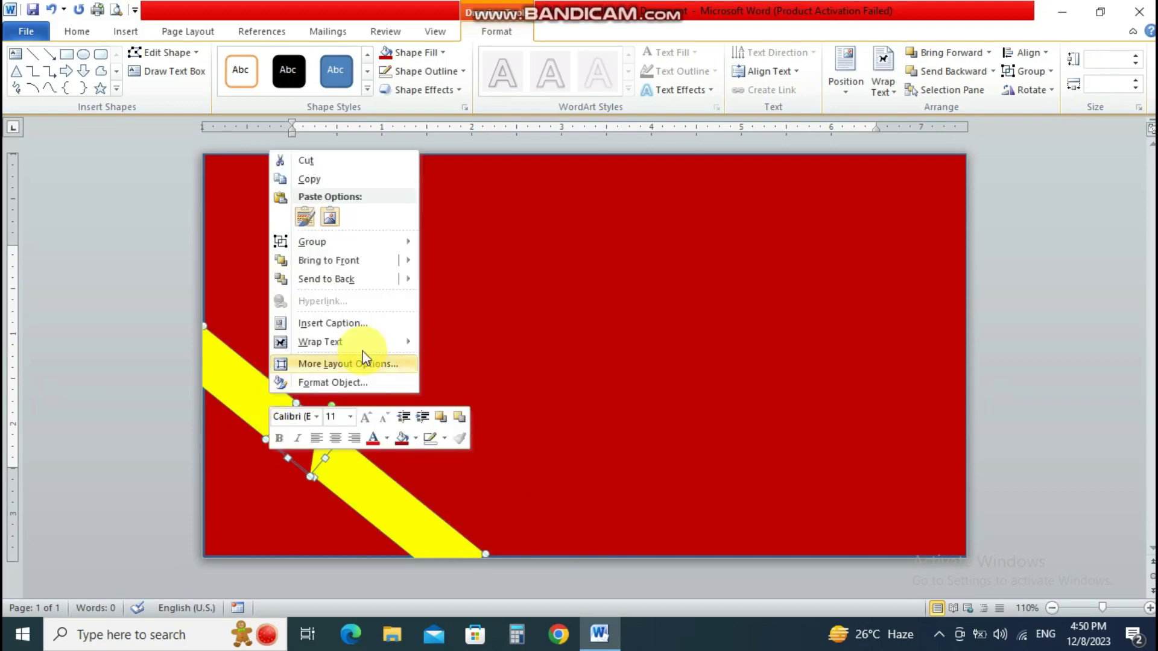
mouse_move(312, 241)
click(457, 328)
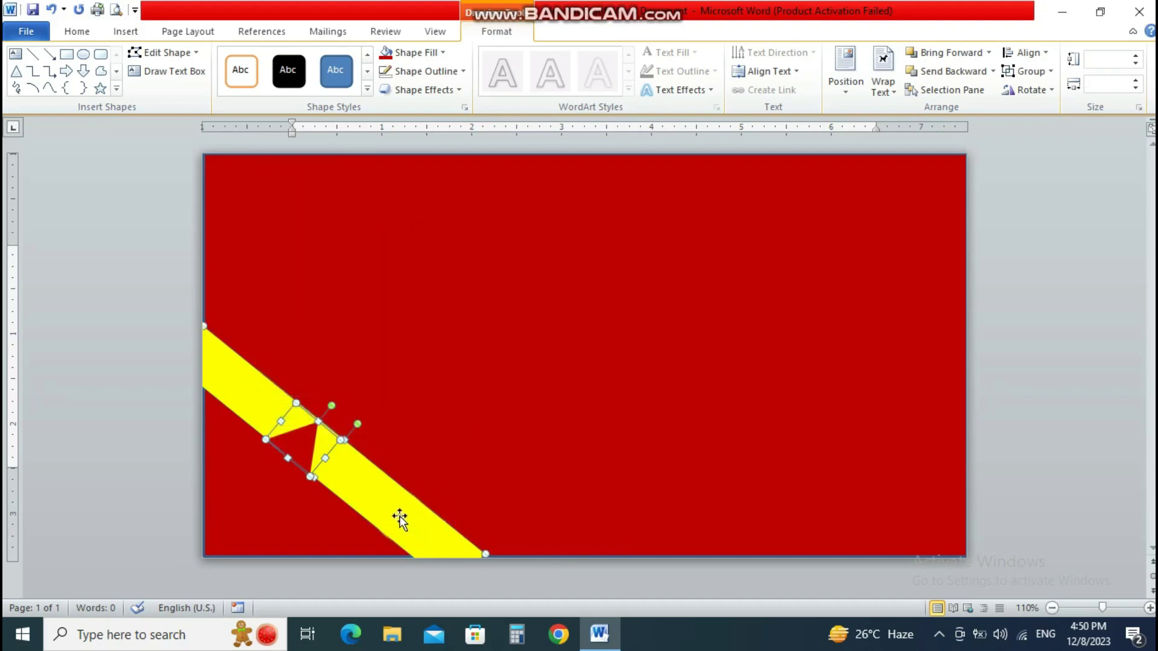
mouse_move(390, 522)
mouse_down()
mouse_move(601, 467)
mouse_move(570, 434)
mouse_move(324, 558)
mouse_move(342, 557)
mouse_up()
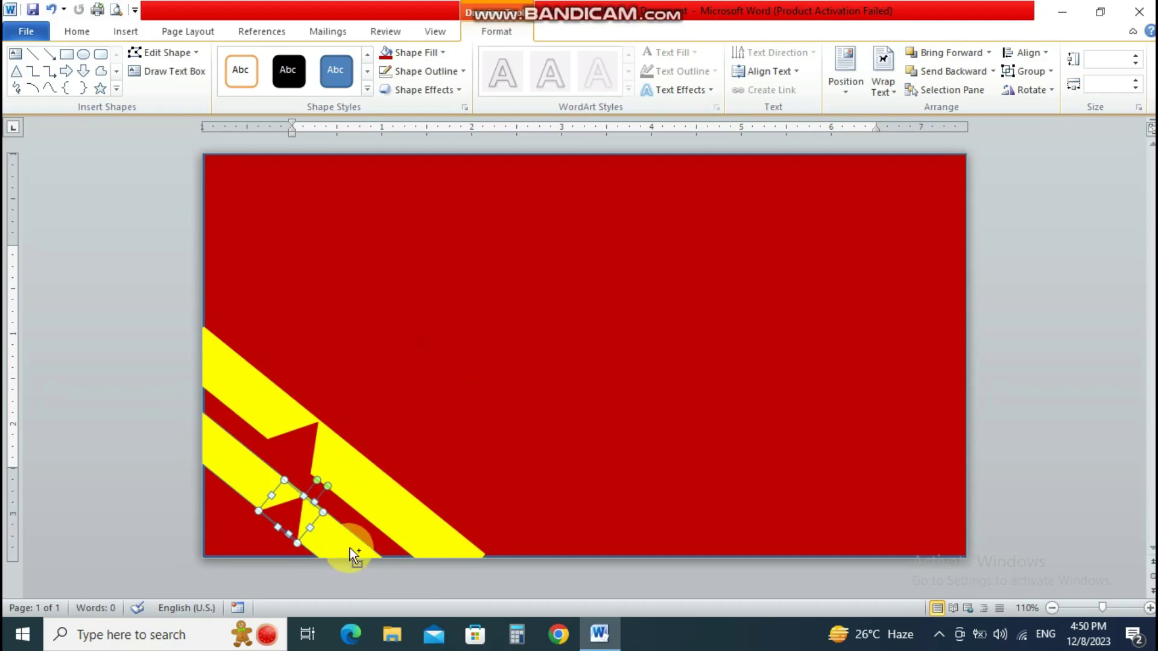
drag(284, 479, 572, 437)
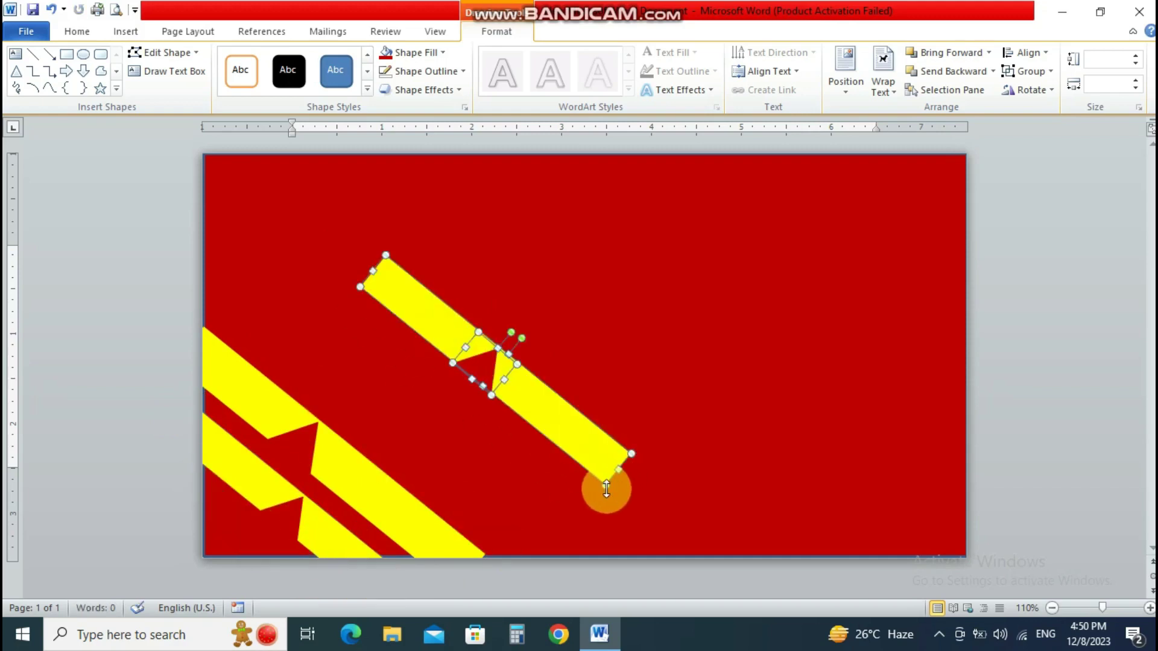
drag(606, 488, 580, 463)
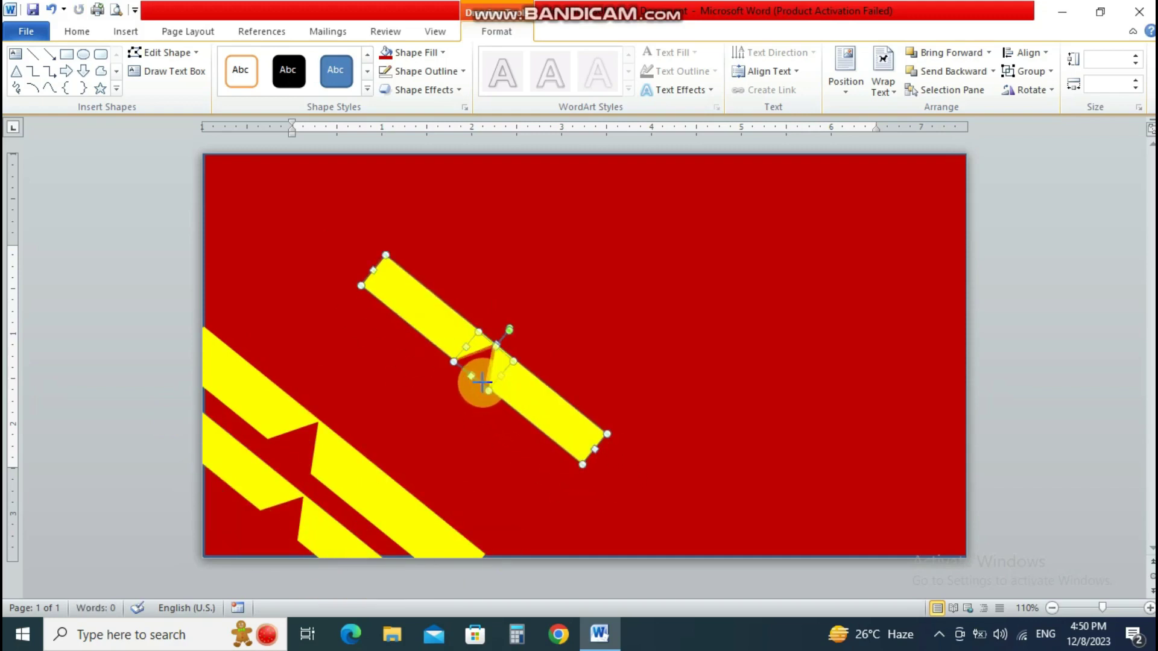
drag(481, 383, 416, 313)
Step: Position the shortened strip and its red notch parallel in the lower-left corner
click(424, 325)
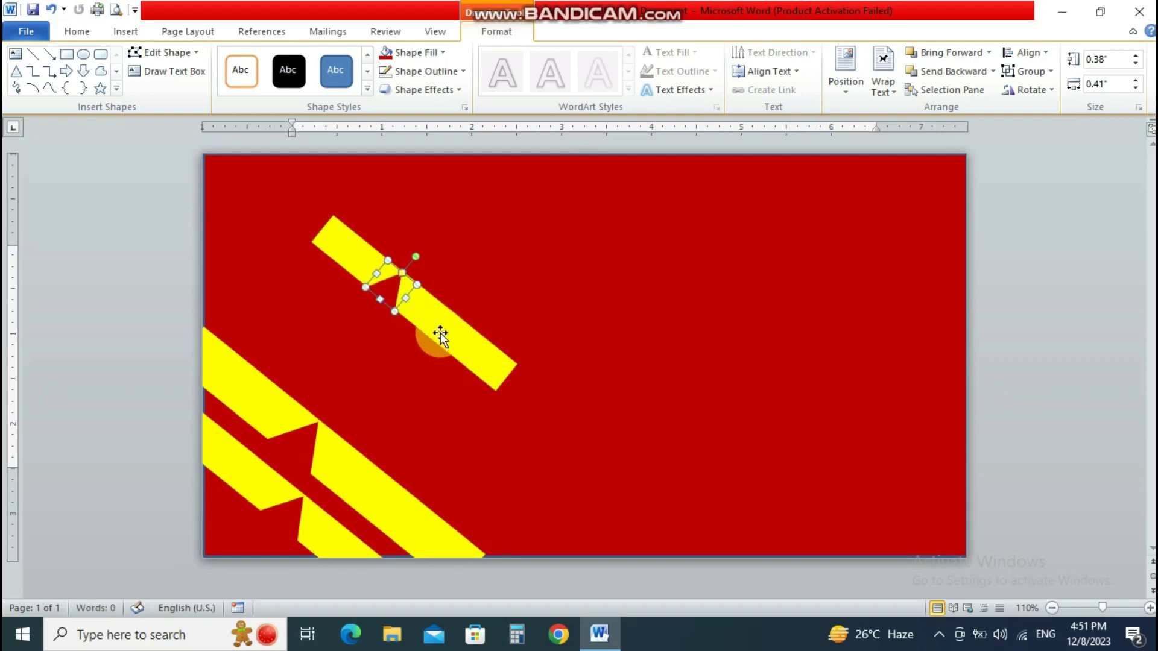
drag(440, 336, 248, 542)
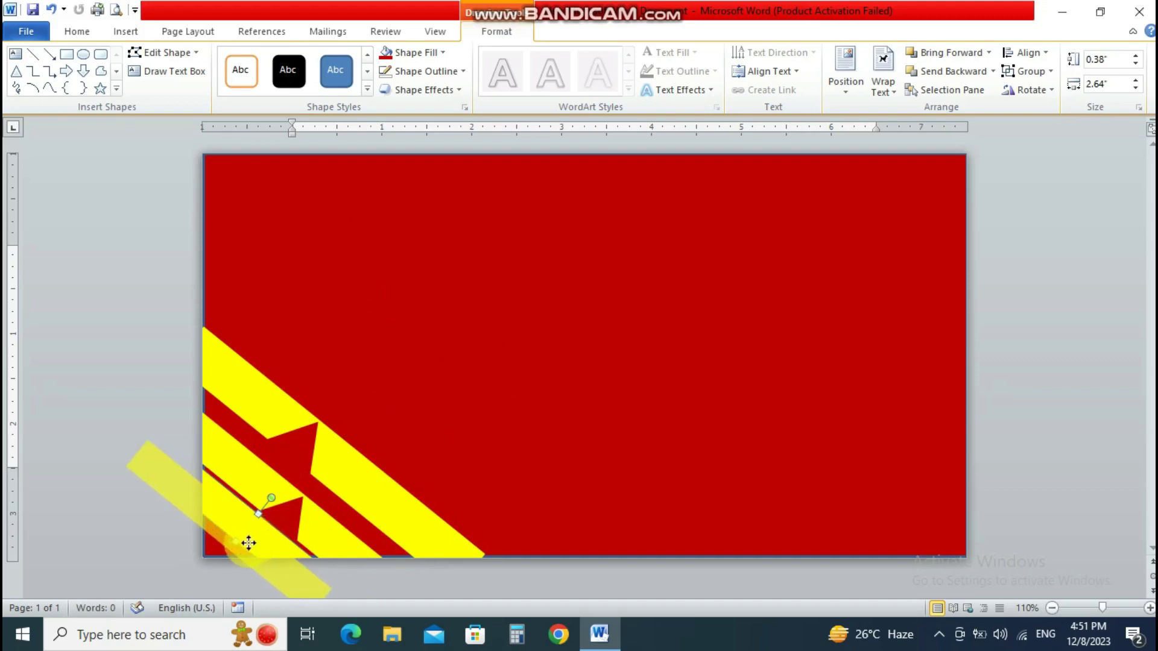
drag(248, 543, 245, 522)
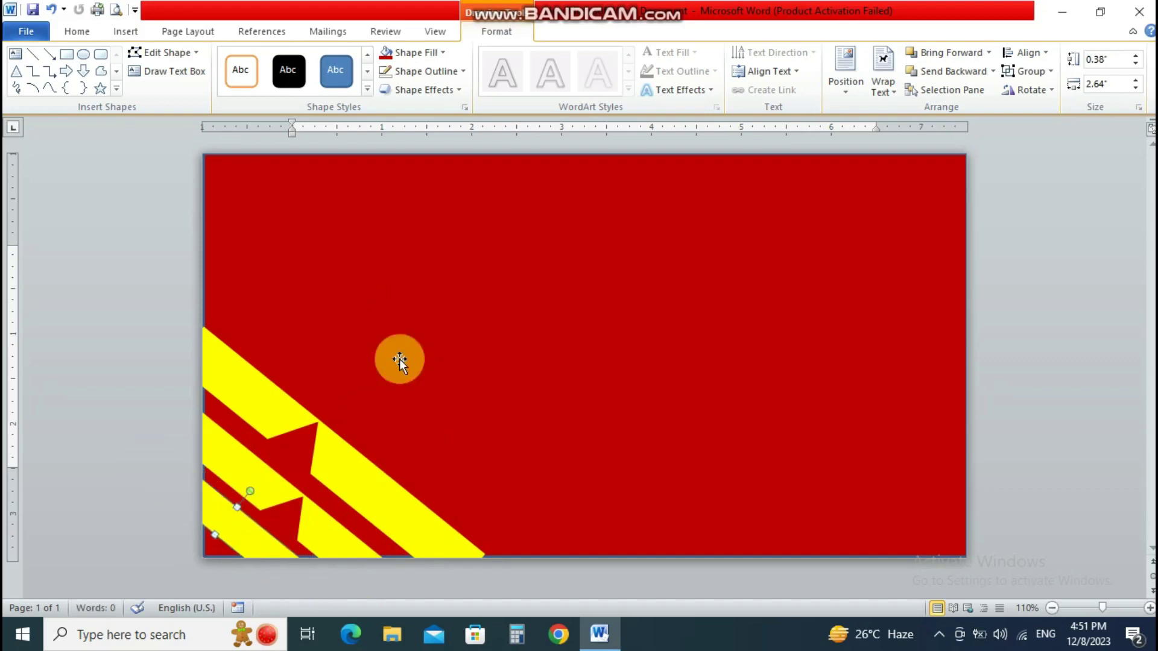
key(ctrl+z)
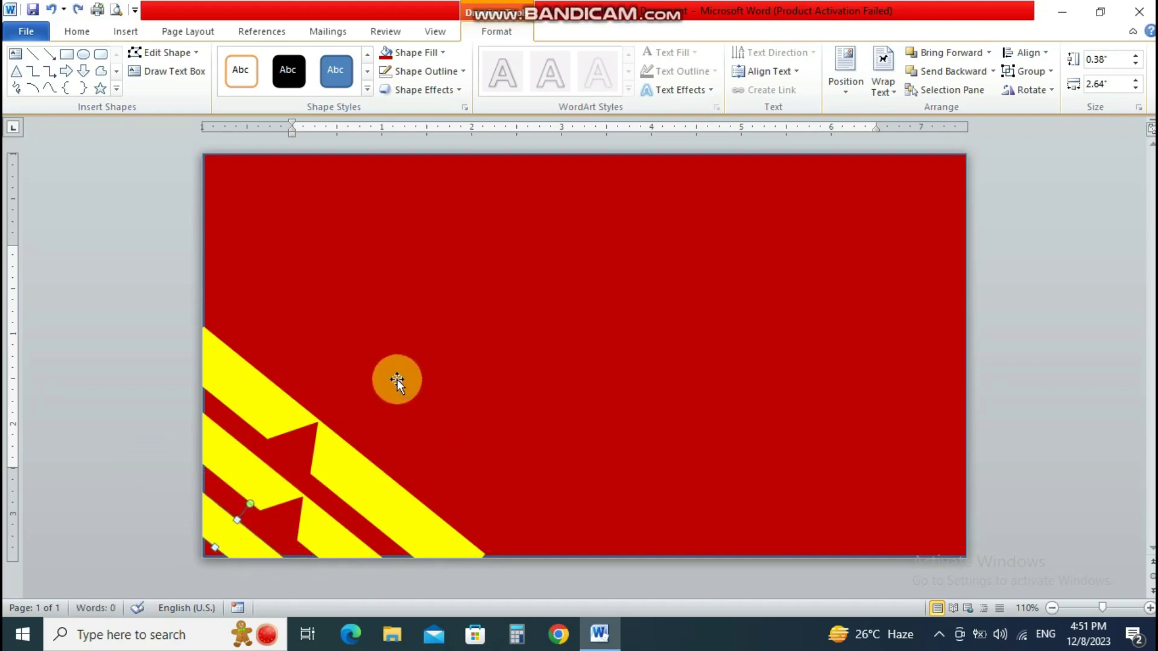
key(ctrl+z)
key(ctrl+z)
drag(421, 310, 430, 358)
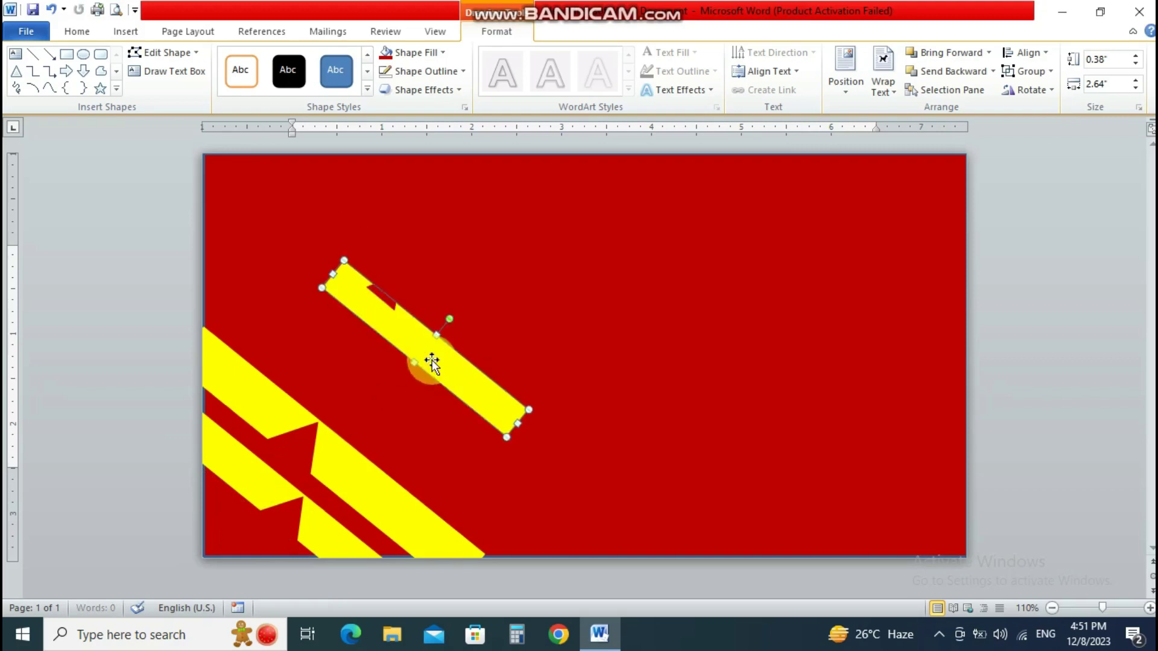
mouse_move(382, 287)
mouse_down()
mouse_move(386, 338)
mouse_move(243, 546)
mouse_up()
shift+click(369, 314)
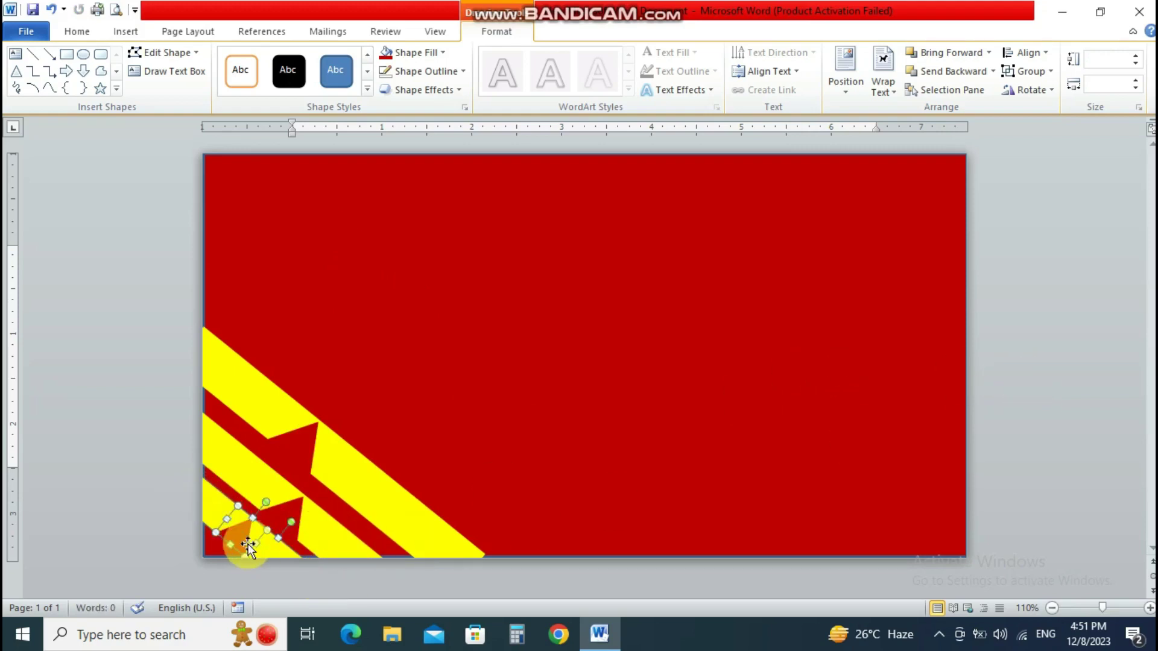
drag(248, 544, 234, 539)
click(394, 420)
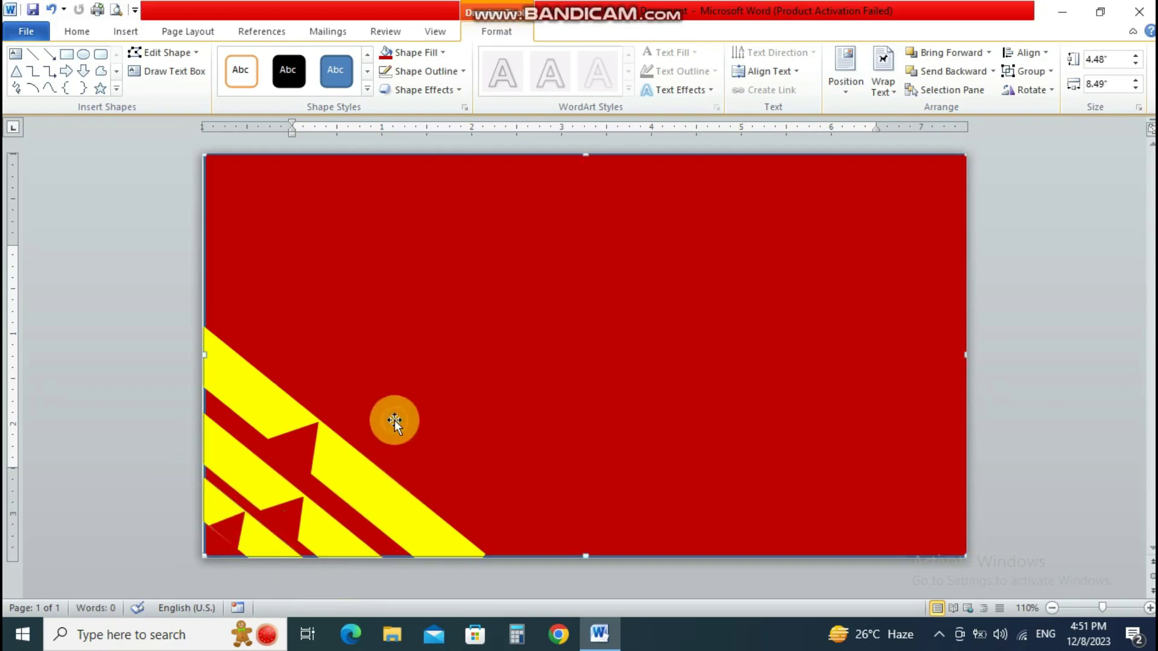
click(232, 536)
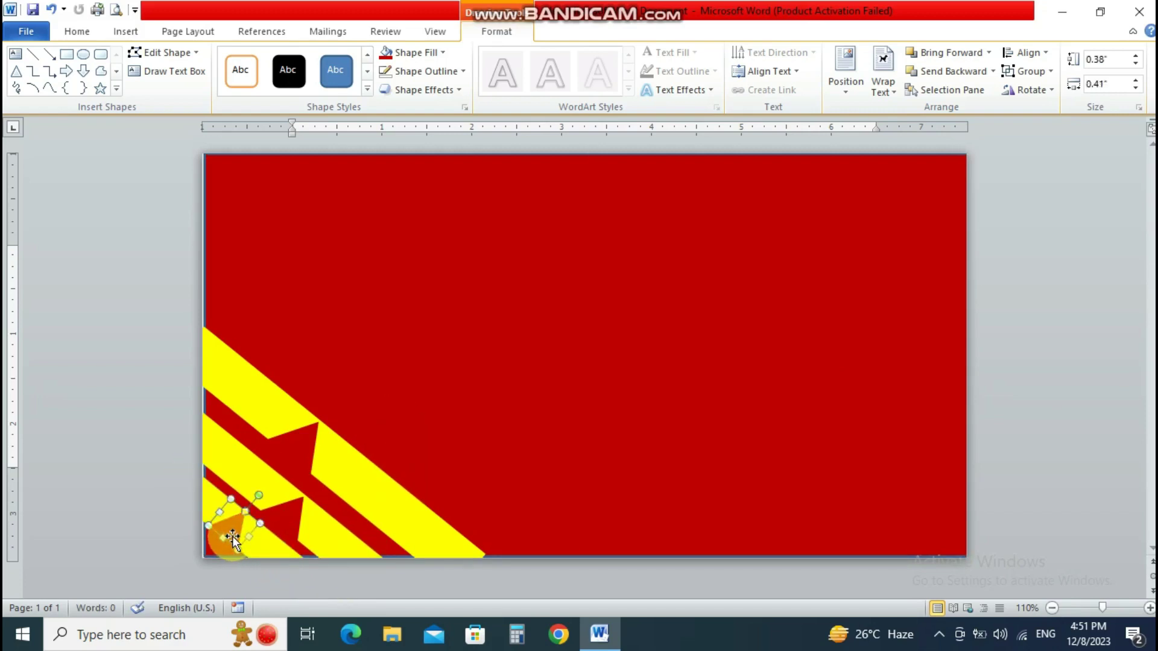
click(806, 369)
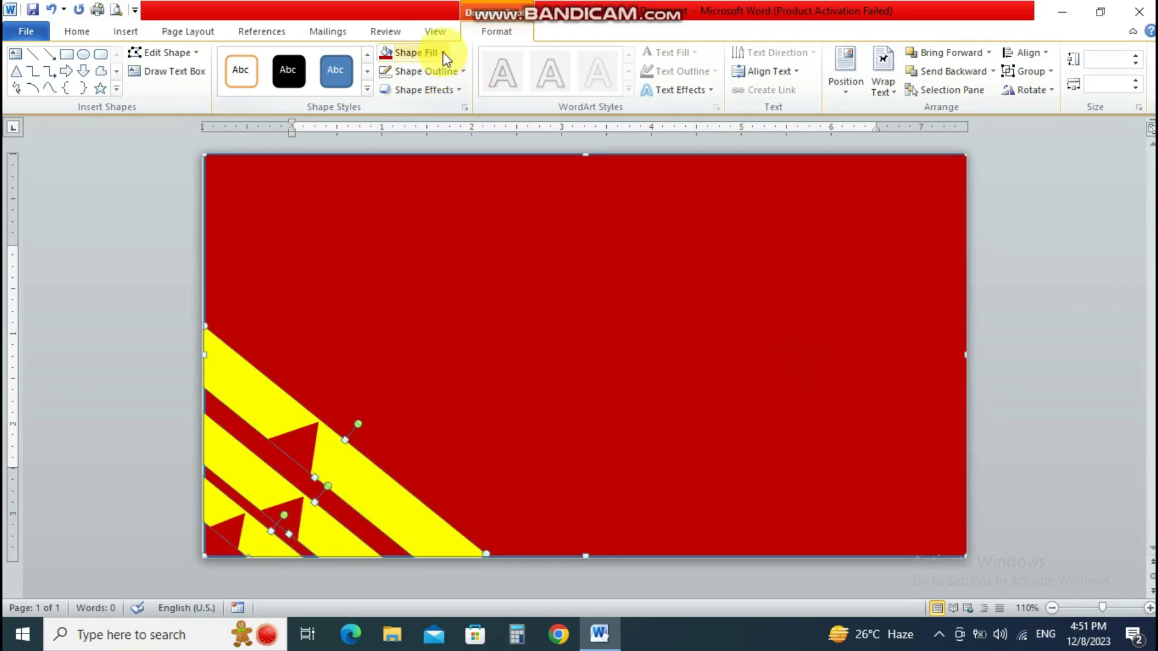
Step: Apply the Offset Bottom outer shadow to the yellow stripes and red notches
click(456, 91)
mouse_move(433, 160)
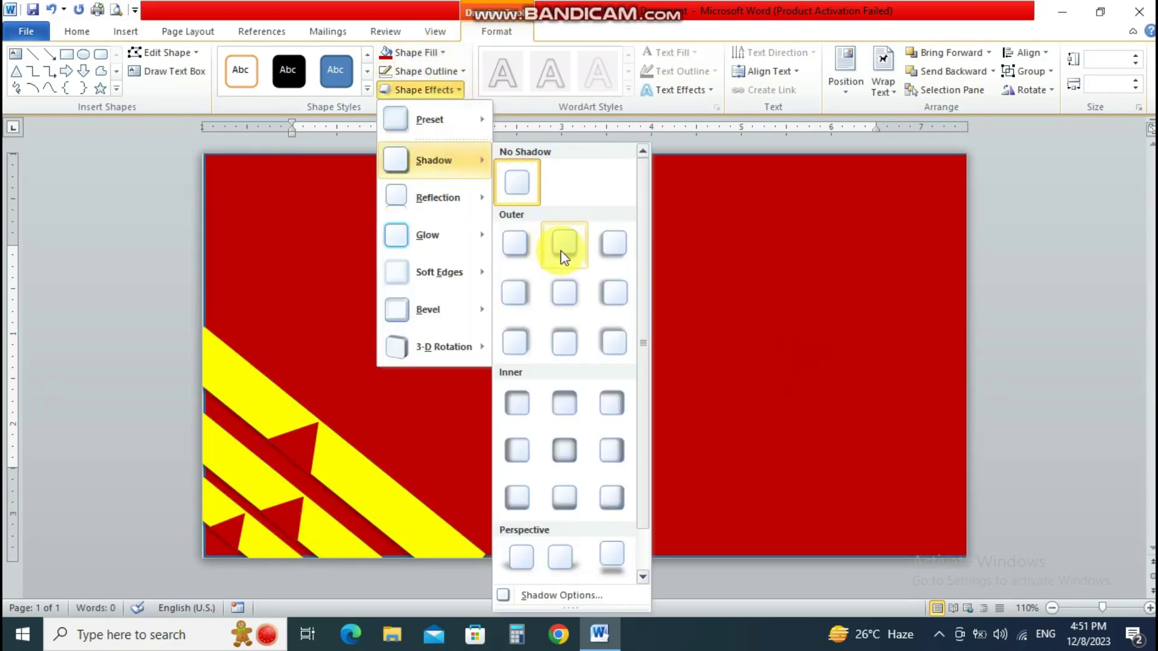
click(563, 258)
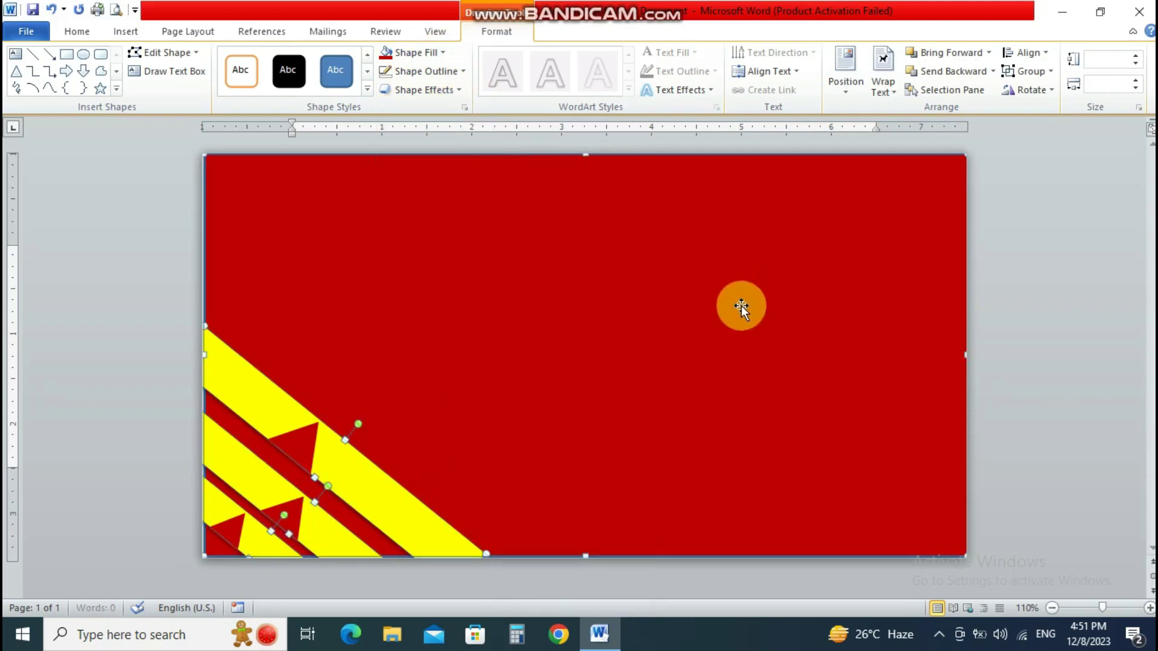
click(298, 441)
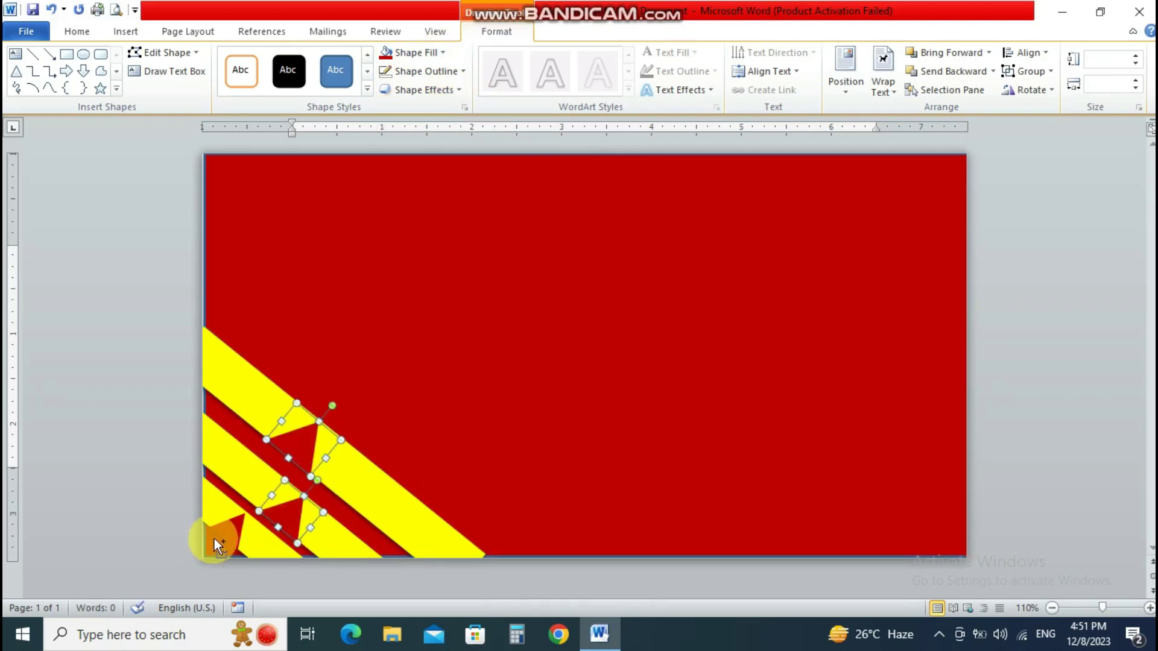
click(458, 90)
mouse_move(433, 160)
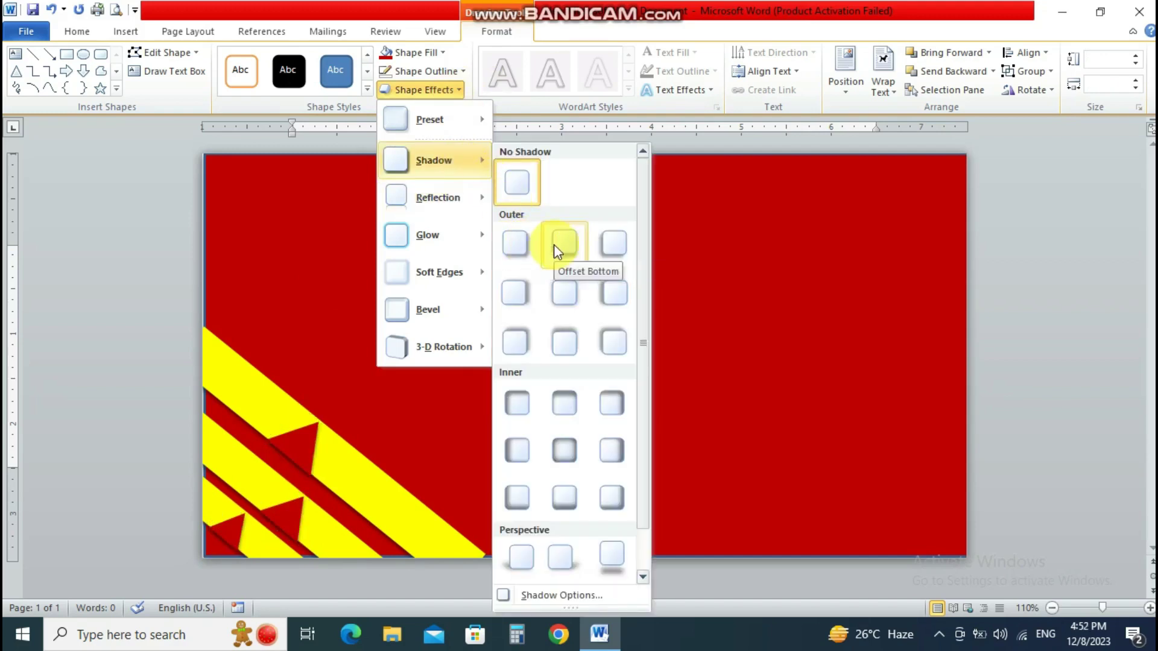
click(563, 252)
Step: Draw a rounded rectangle across the top edge, flip it 180°, and round its lower corners
click(1003, 369)
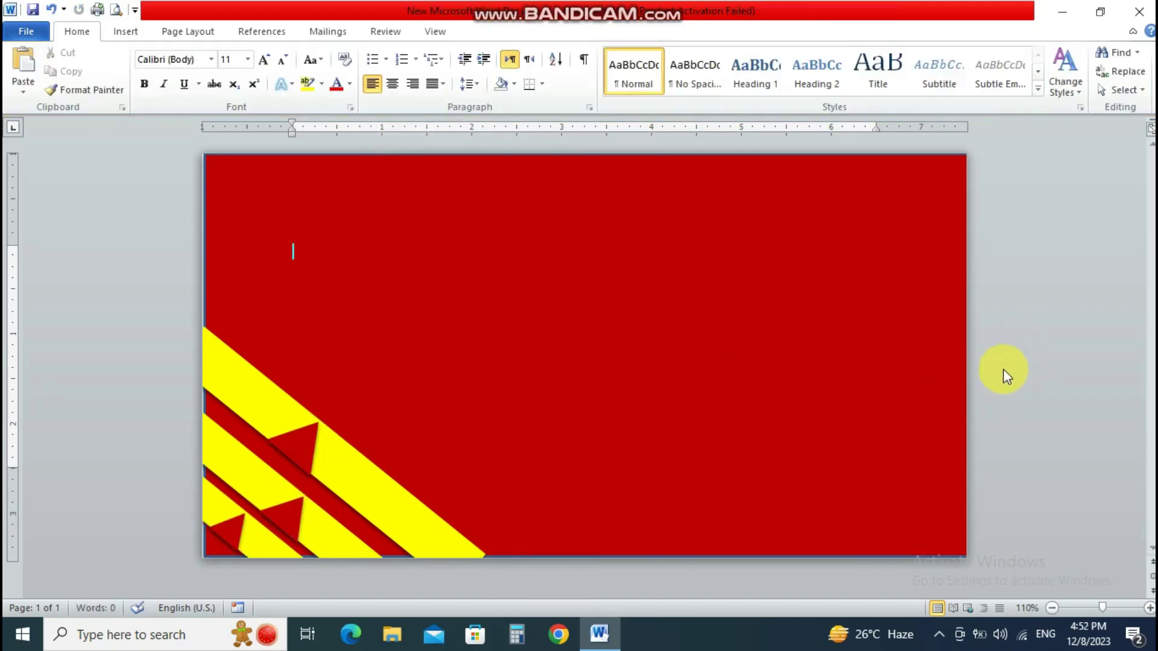
click(127, 31)
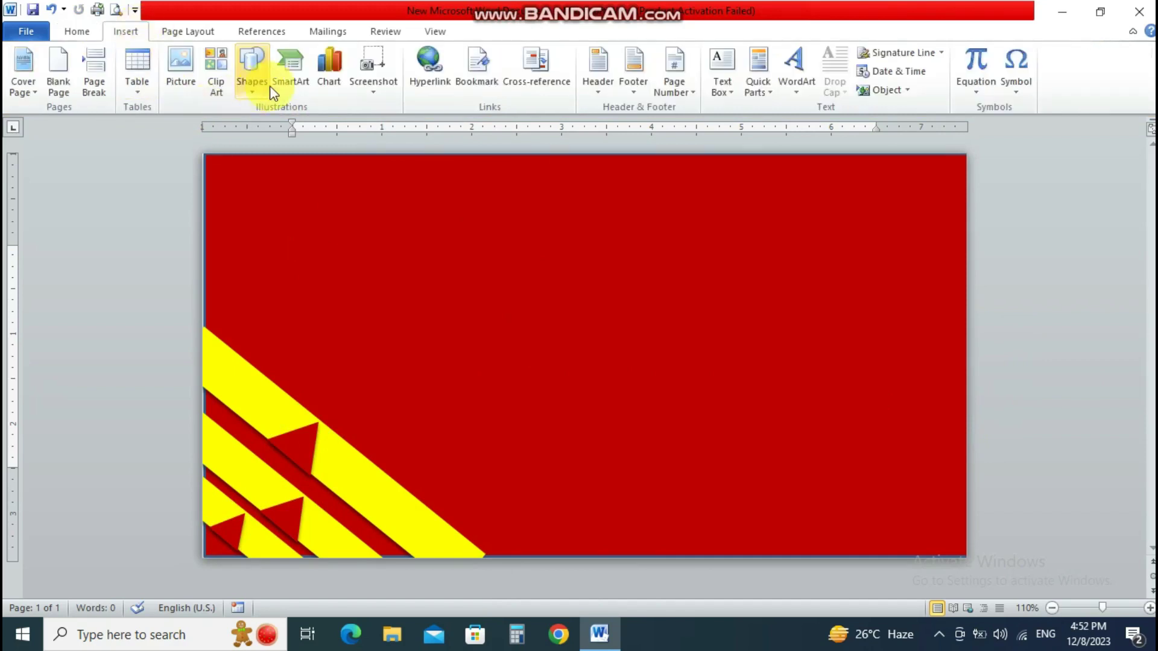
click(252, 75)
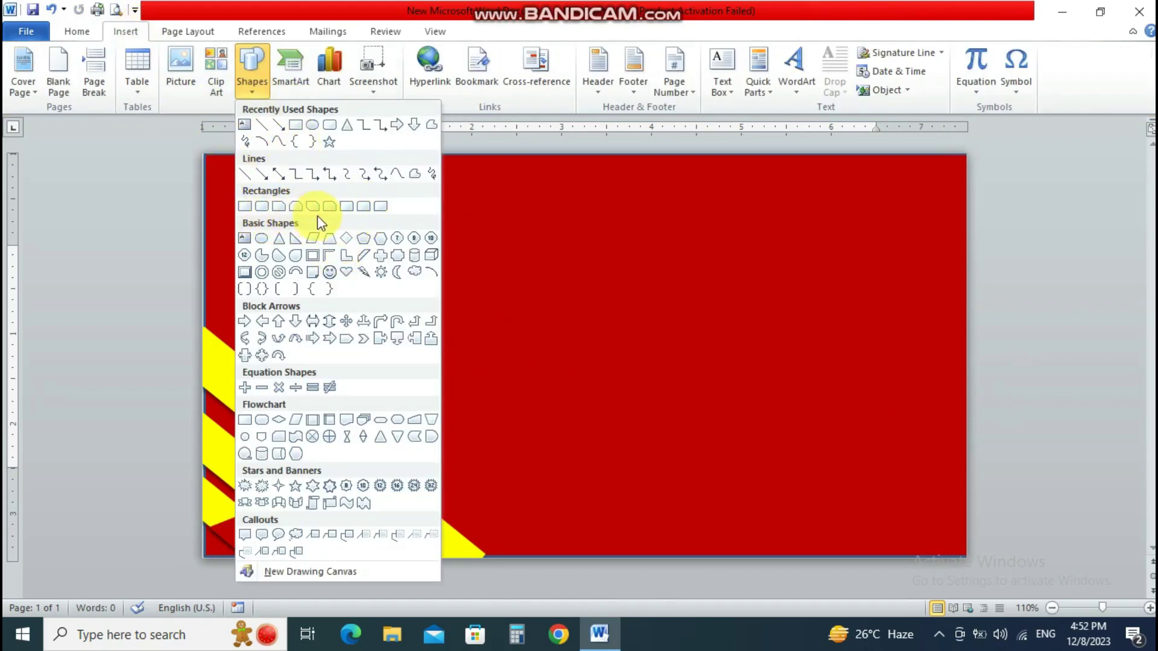
click(363, 206)
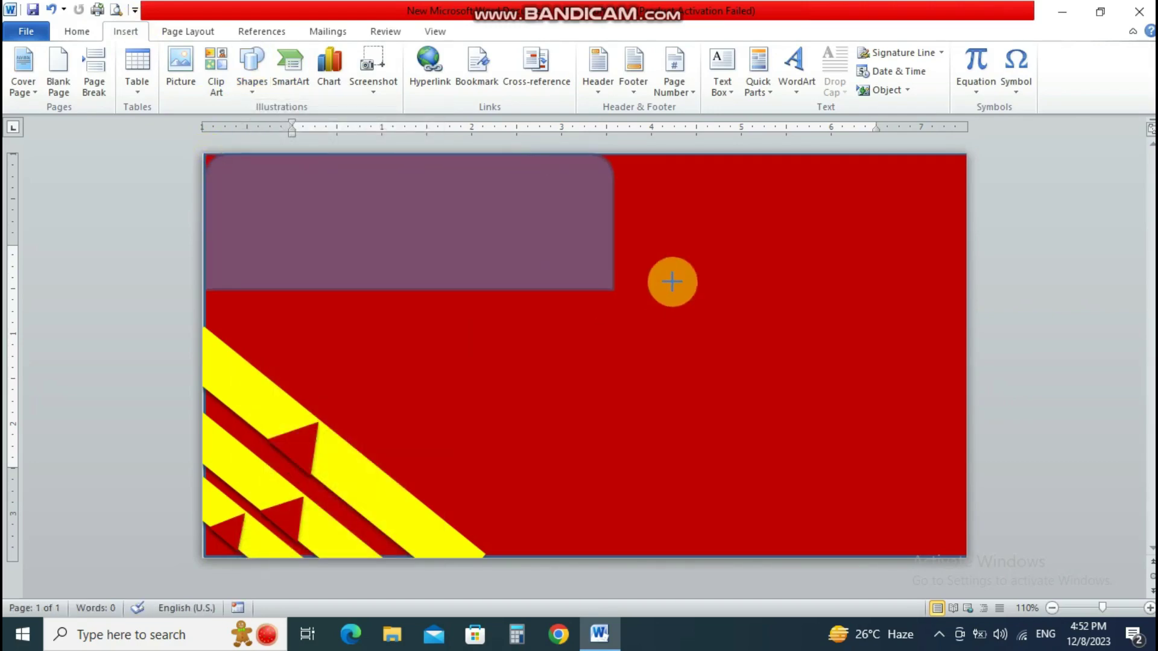
drag(204, 156, 961, 241)
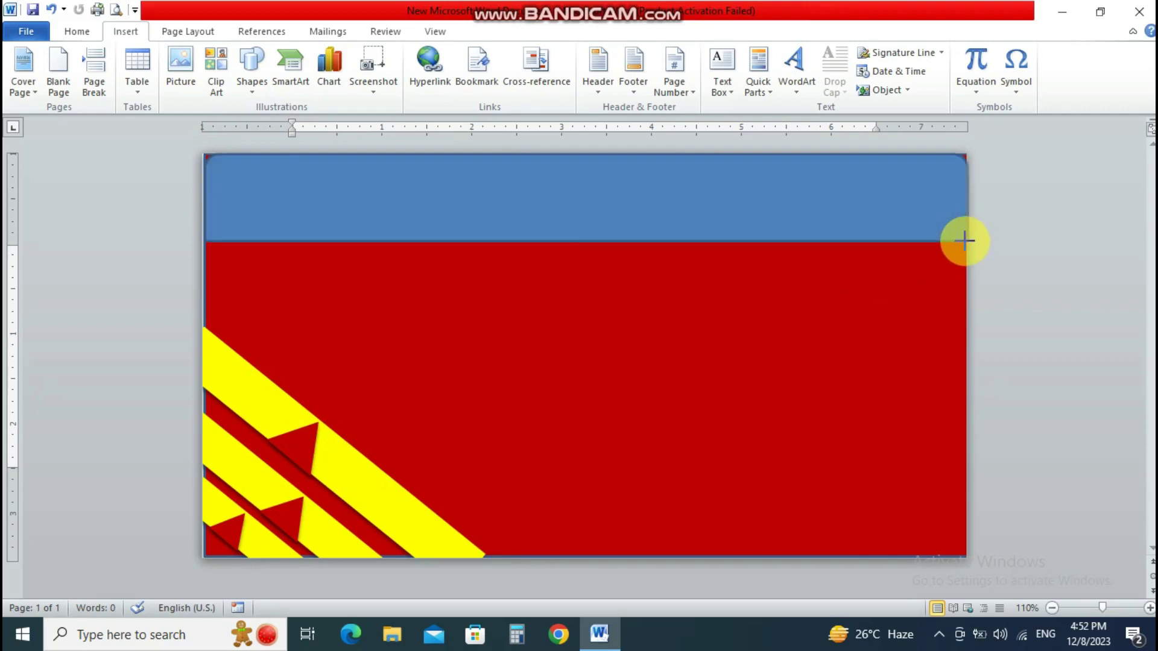
drag(601, 204, 593, 248)
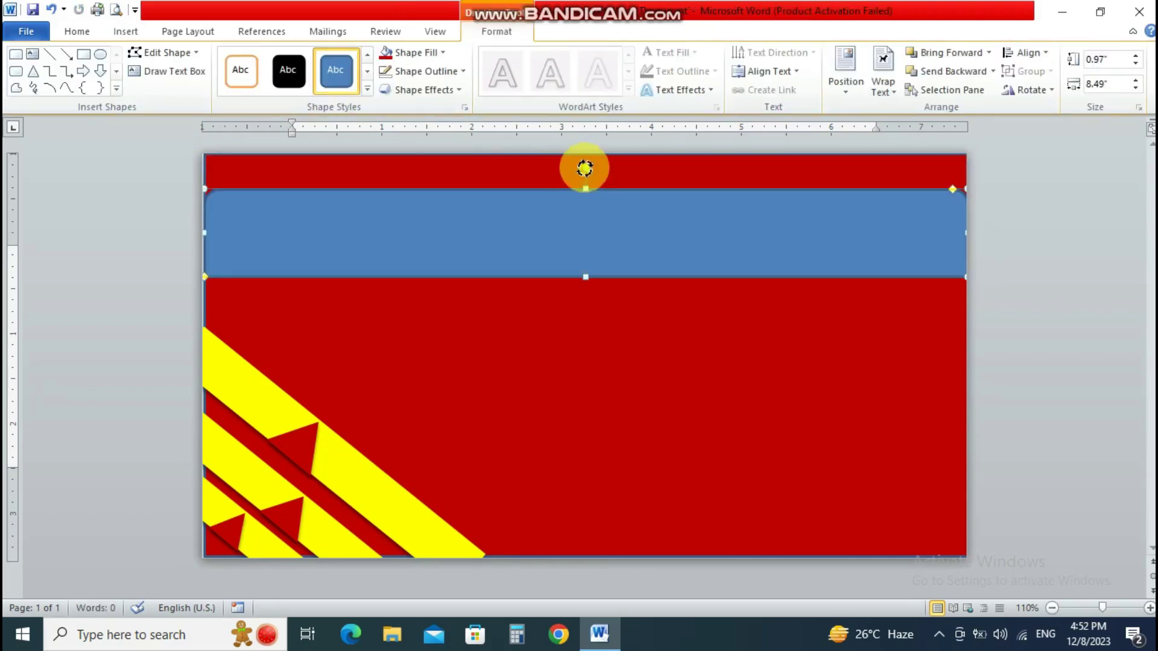
drag(584, 169, 586, 320)
drag(582, 237, 585, 235)
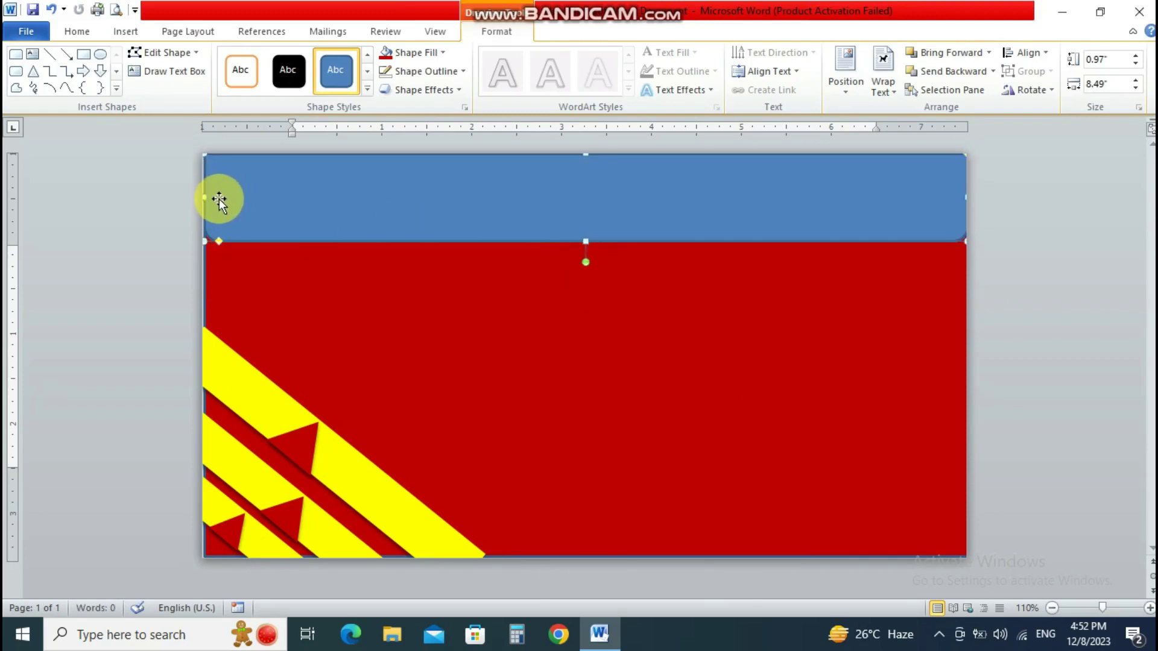
drag(217, 241, 262, 222)
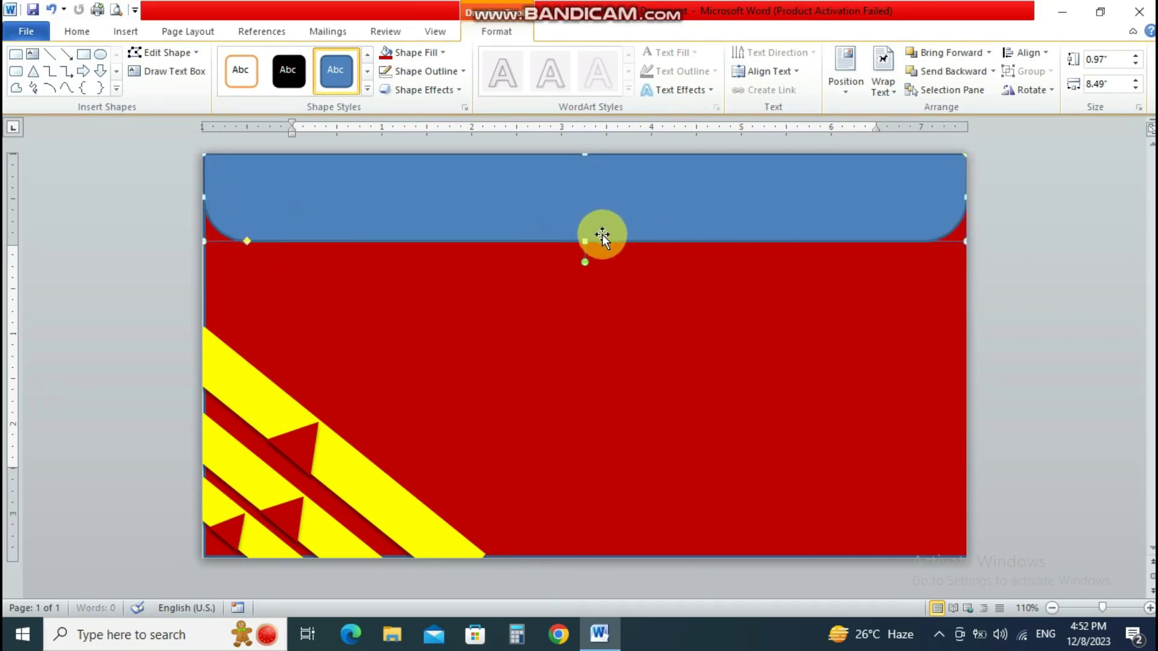
Step: Give the top banner no outline, a yellow fill, and an Offset Diagonal outer shadow
click(449, 72)
click(422, 211)
click(422, 71)
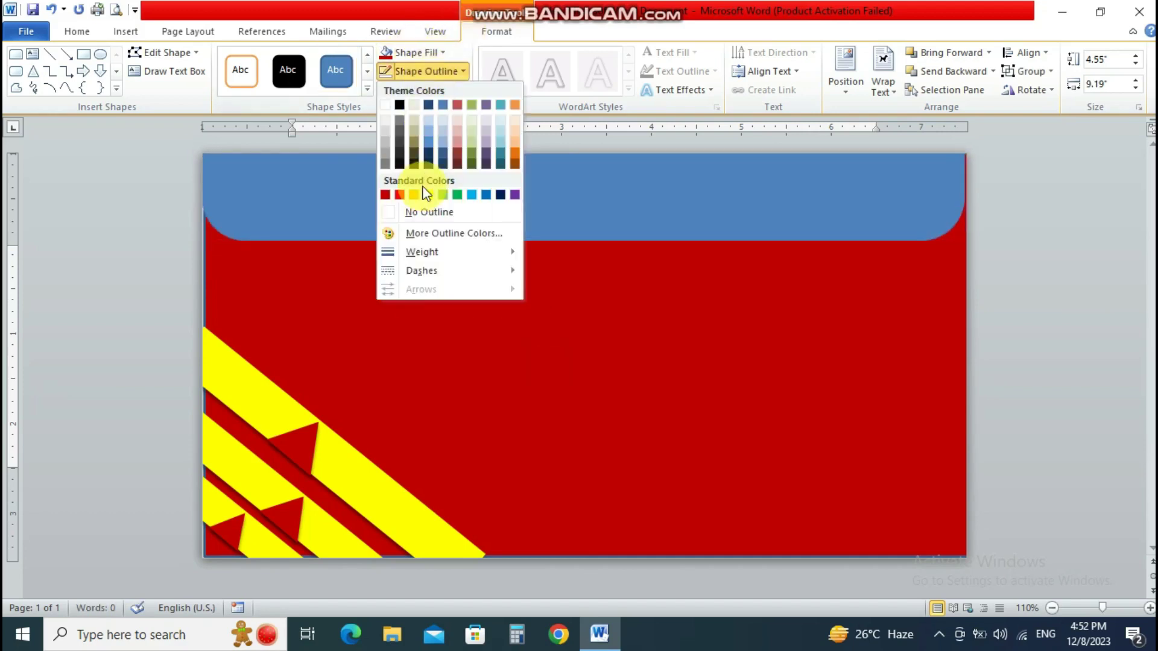
click(438, 216)
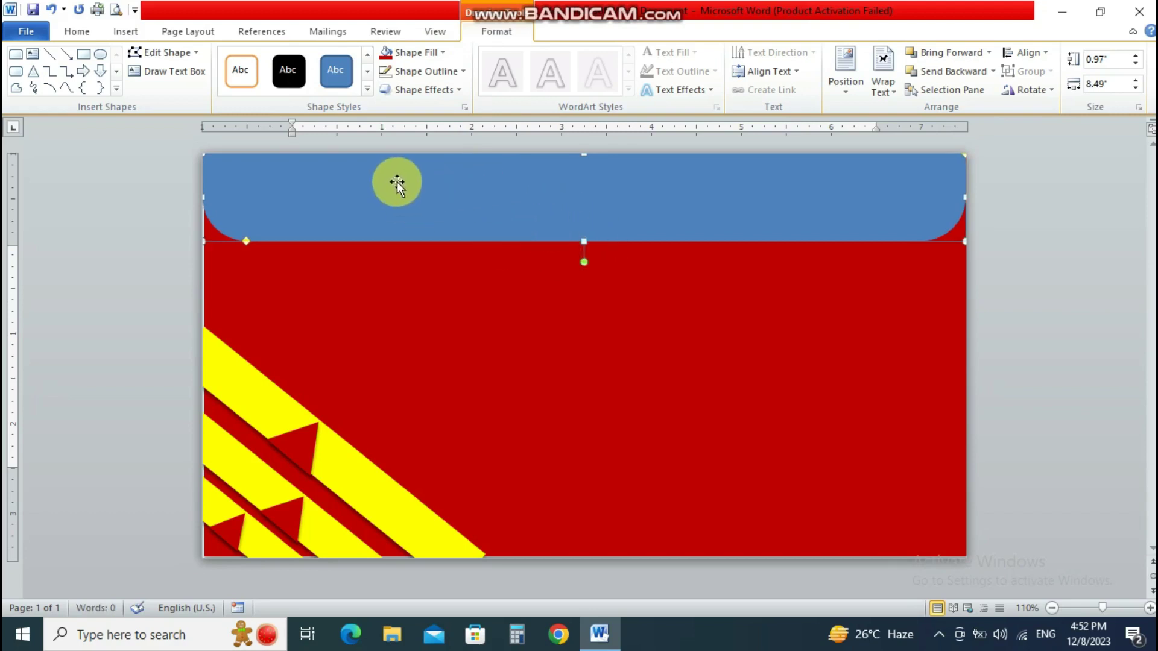
click(416, 52)
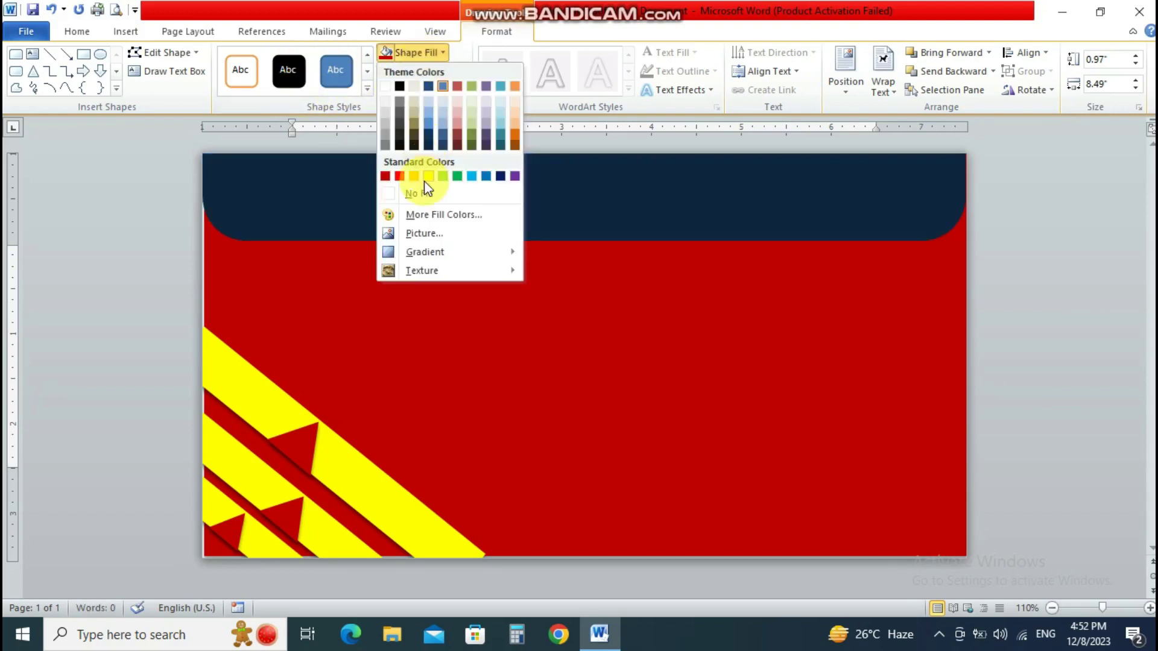
click(428, 176)
click(443, 90)
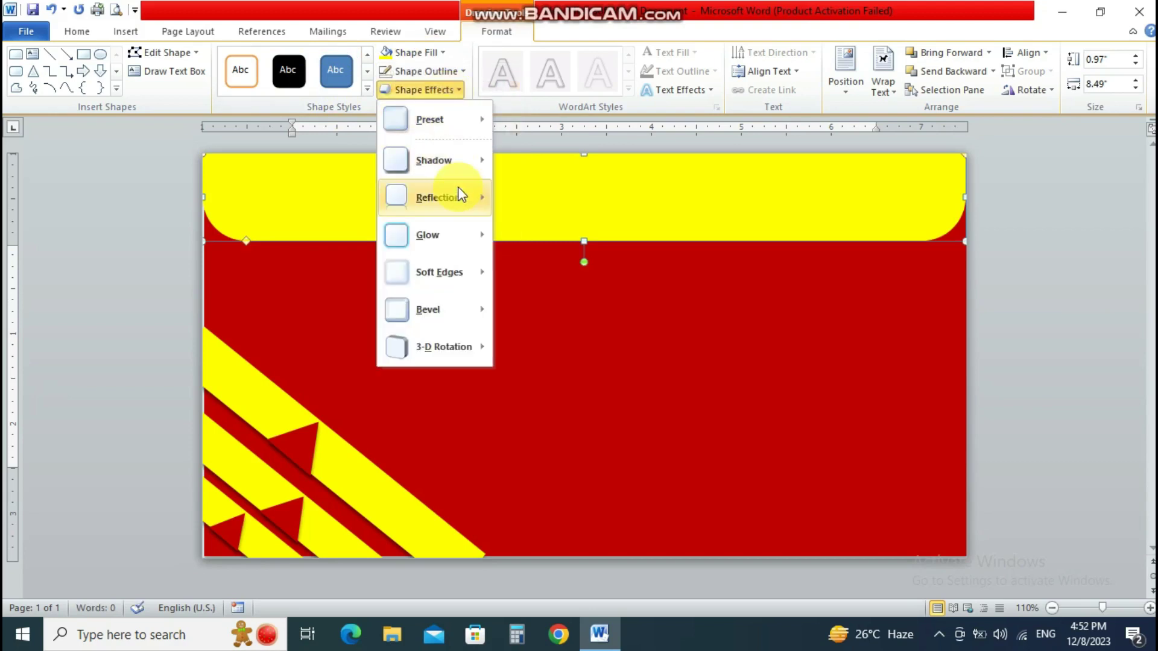
mouse_move(433, 161)
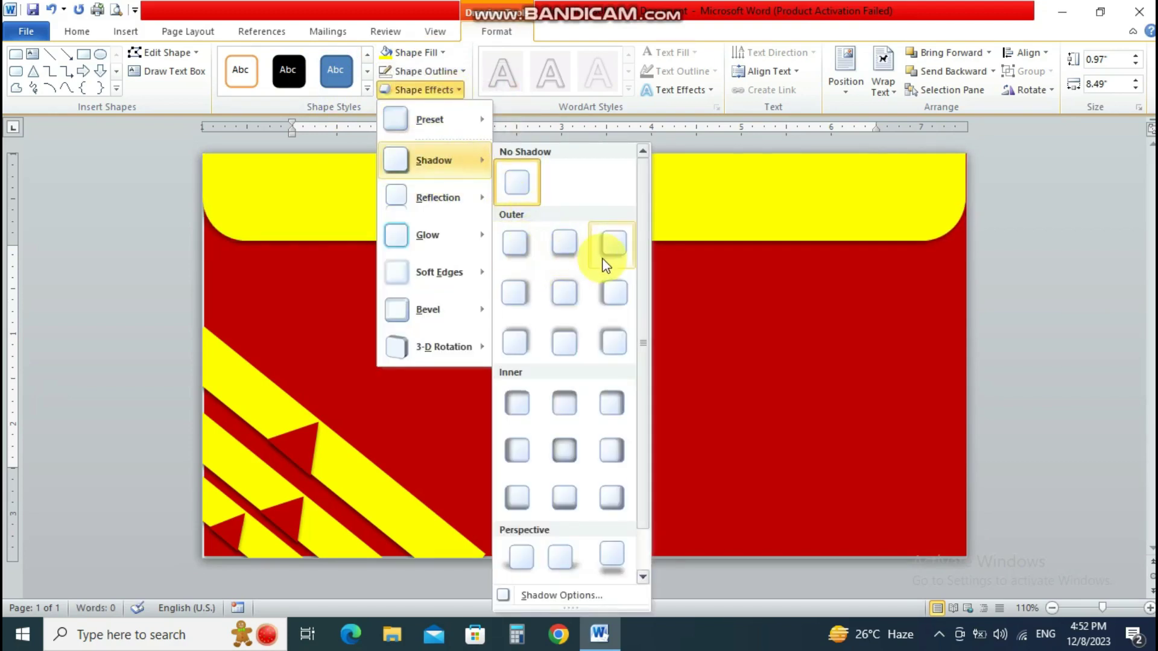
click(609, 250)
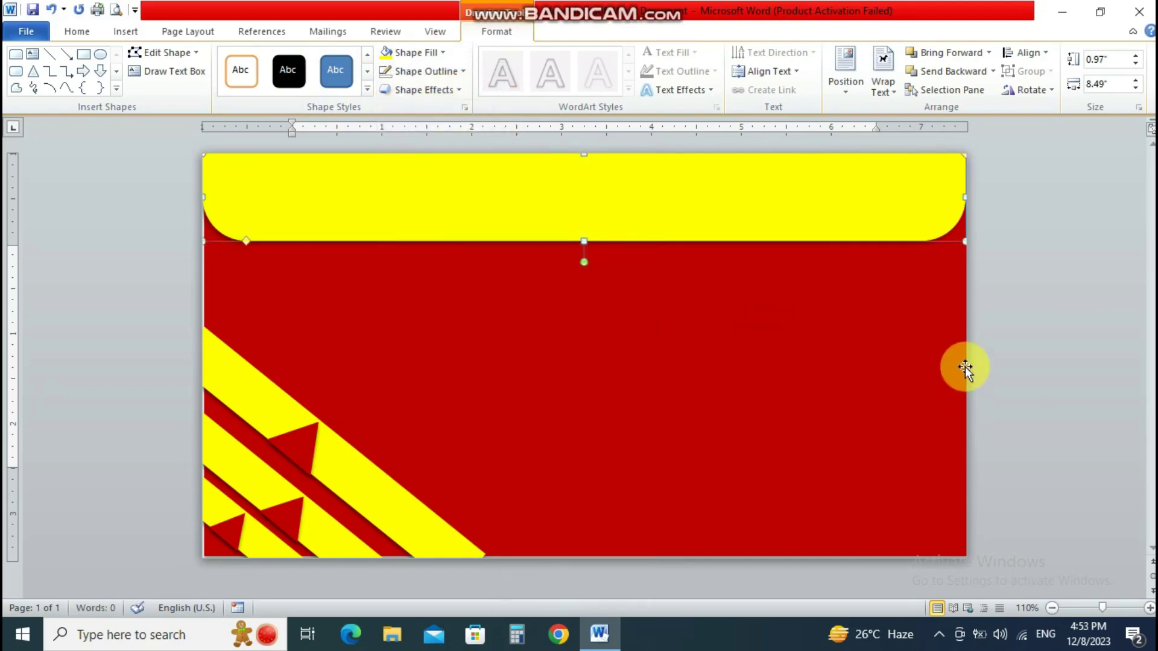
click(1039, 341)
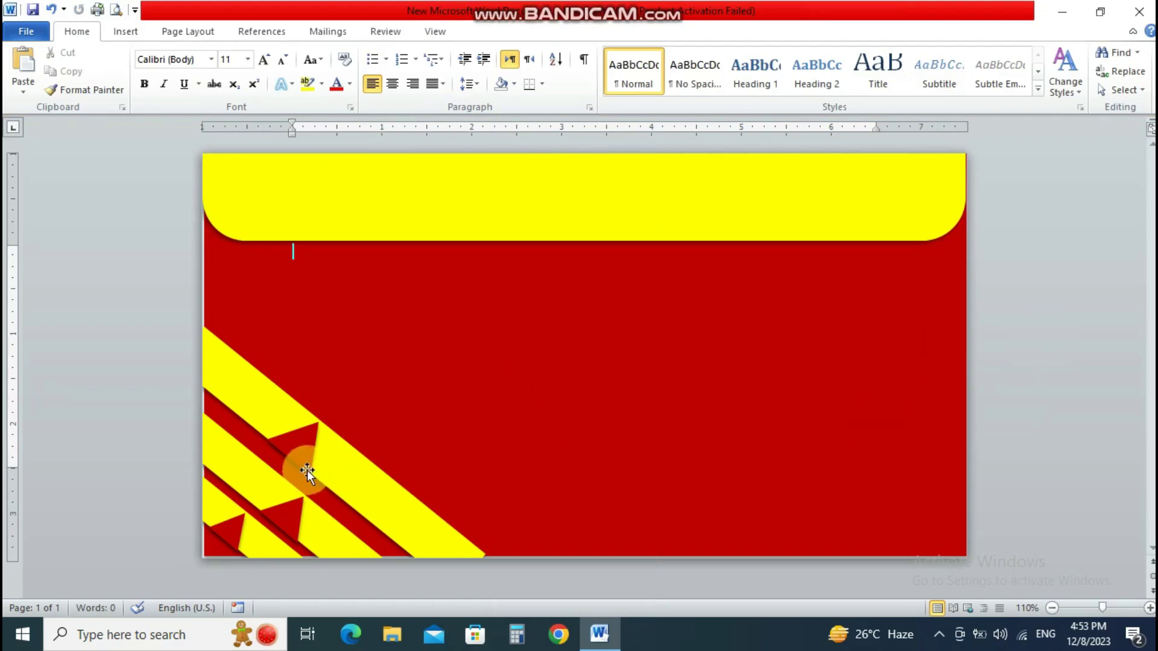
Step: Delete the stray small diamond shape
click(296, 449)
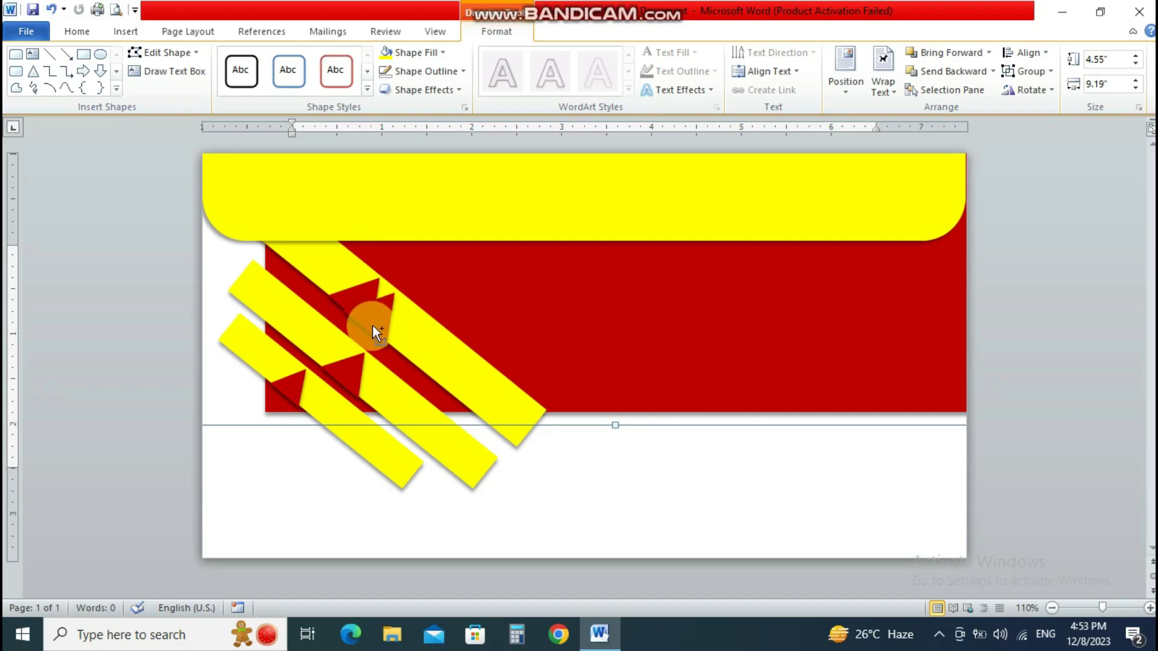
mouse_move(301, 446)
mouse_down()
mouse_move(319, 473)
mouse_move(359, 352)
mouse_up()
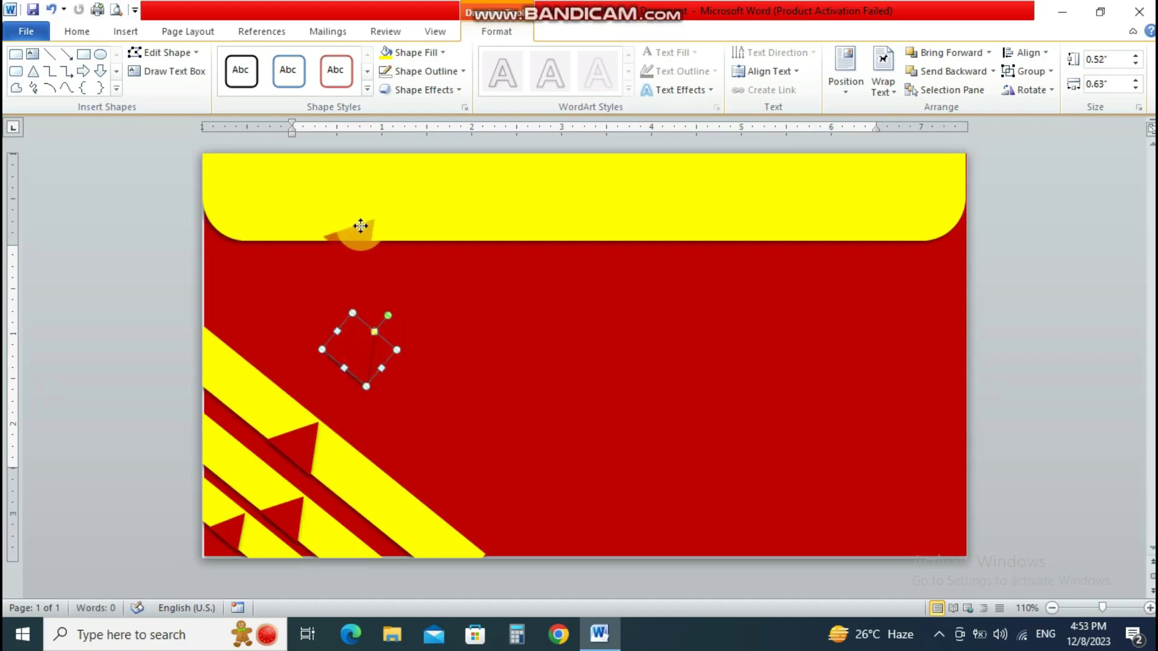
drag(361, 225, 378, 204)
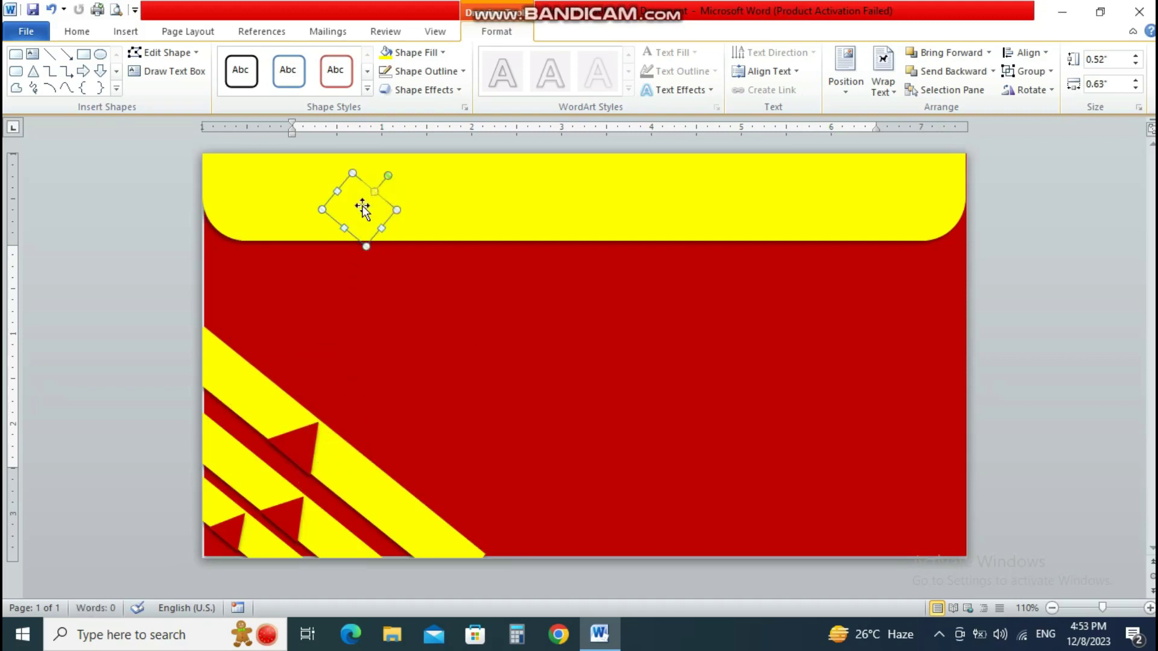
right_click(363, 208)
click(361, 323)
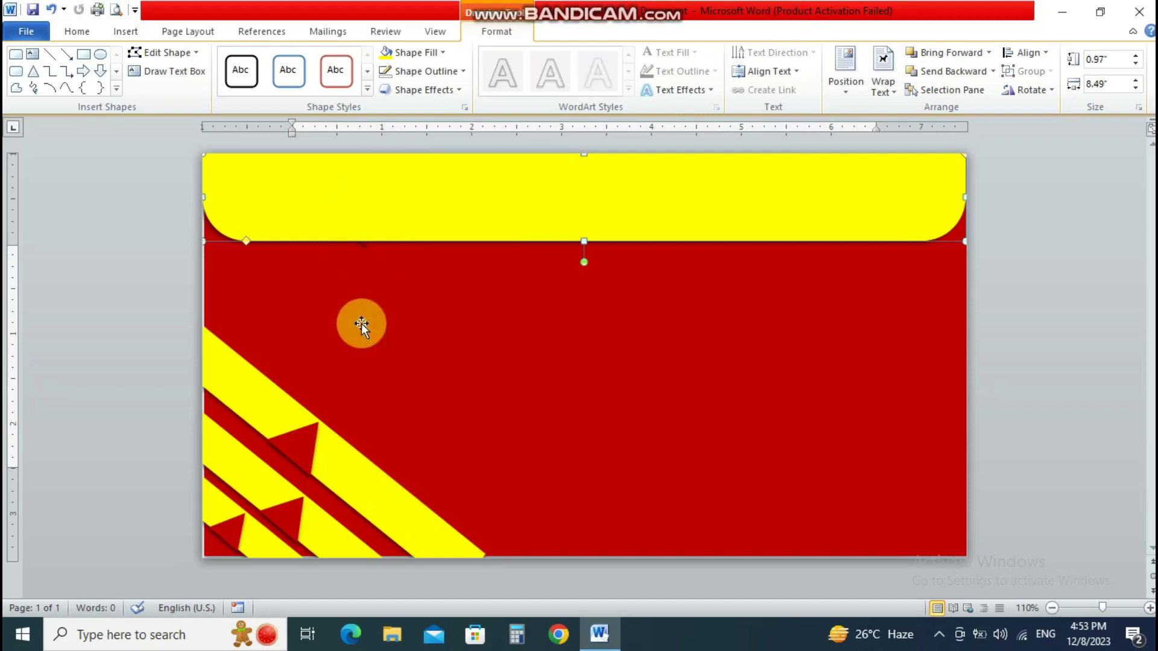
Step: Draw a small triangle on the yellow banner with dark red outline and fill
click(33, 71)
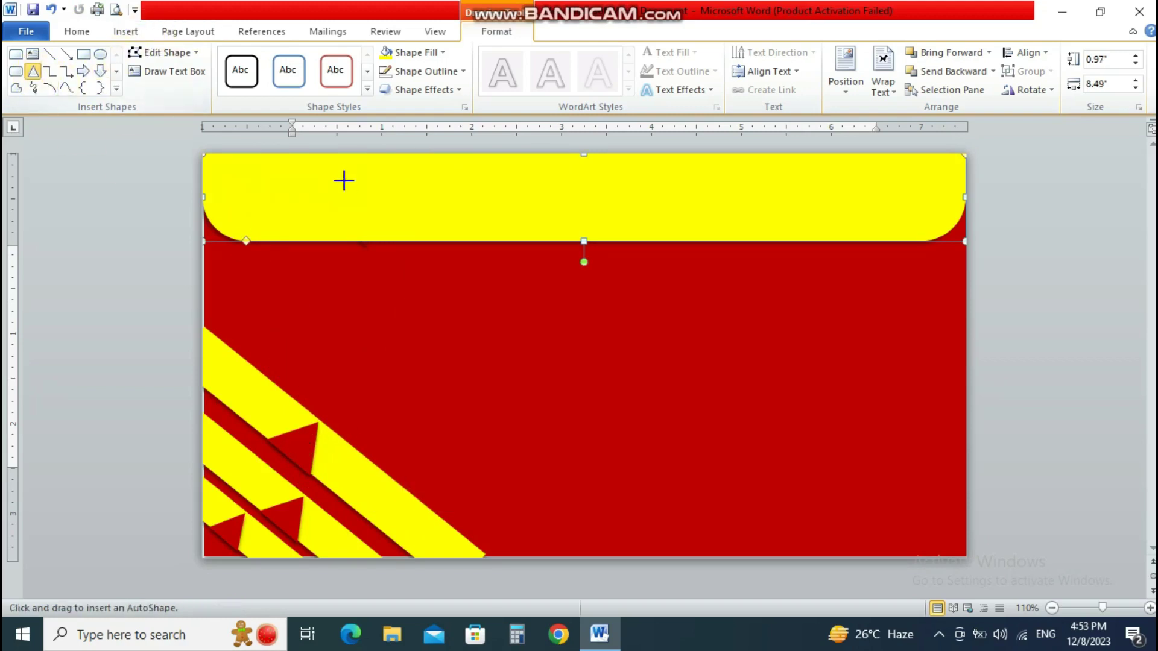
drag(345, 180, 392, 227)
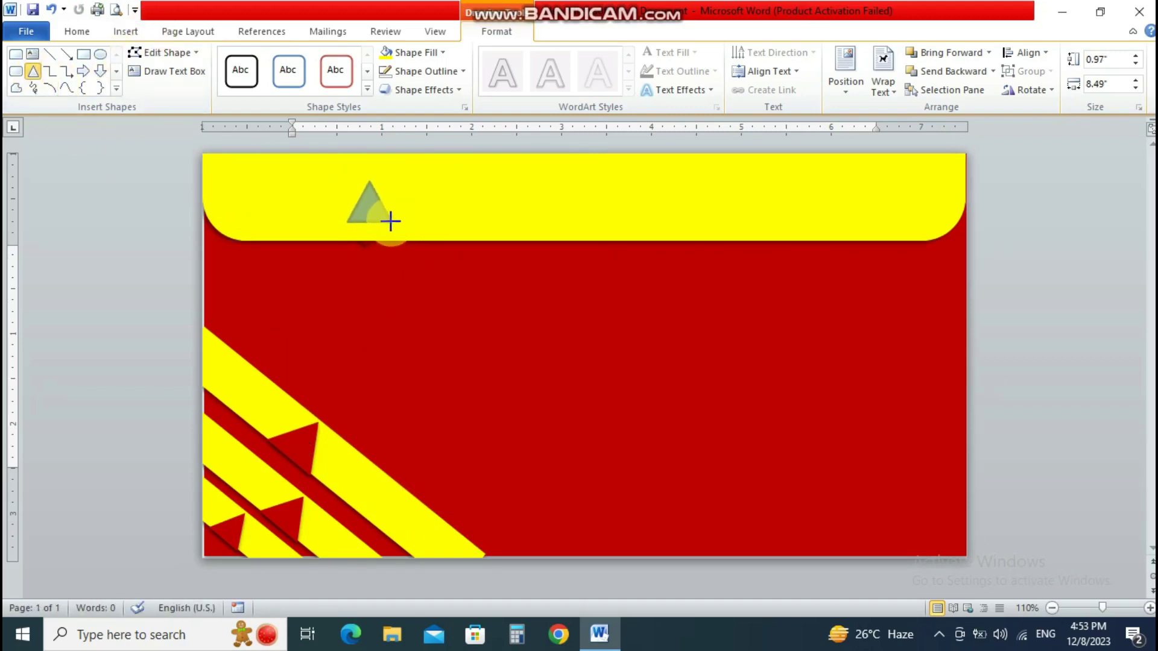
drag(392, 228, 396, 226)
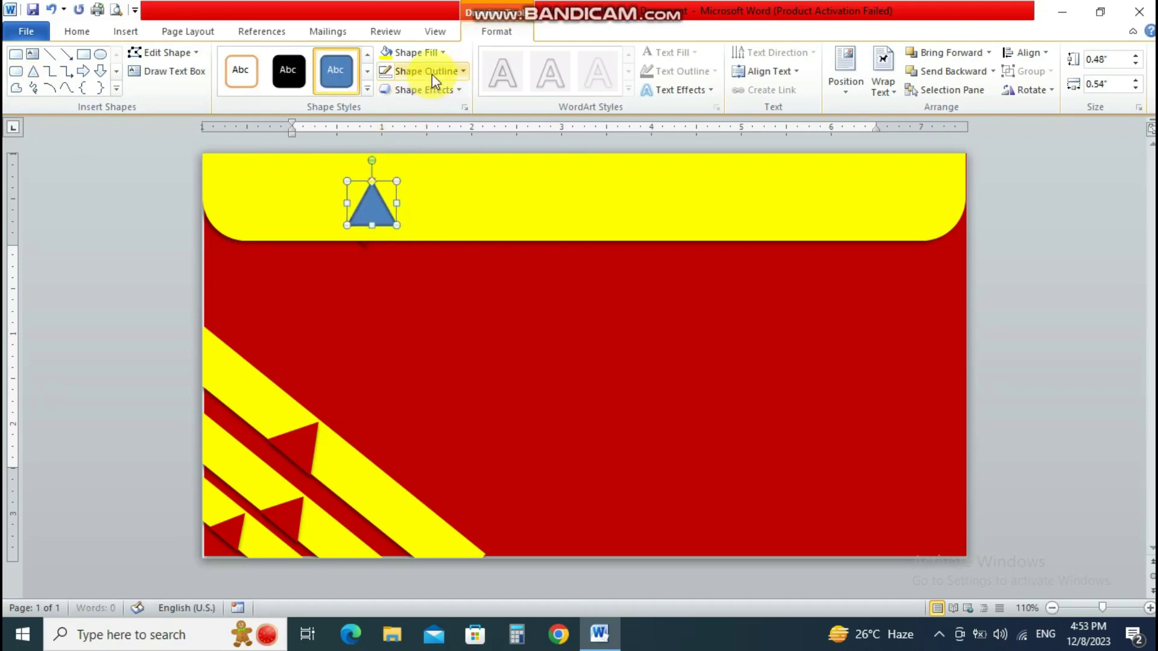
click(432, 73)
click(386, 196)
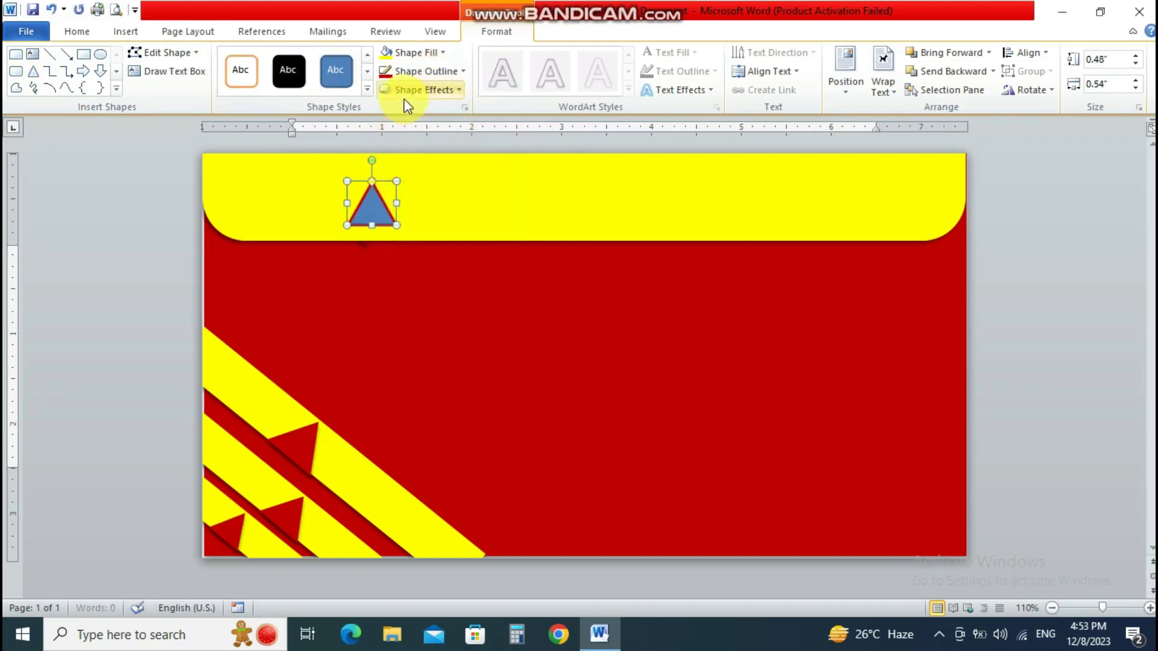
click(422, 54)
click(386, 176)
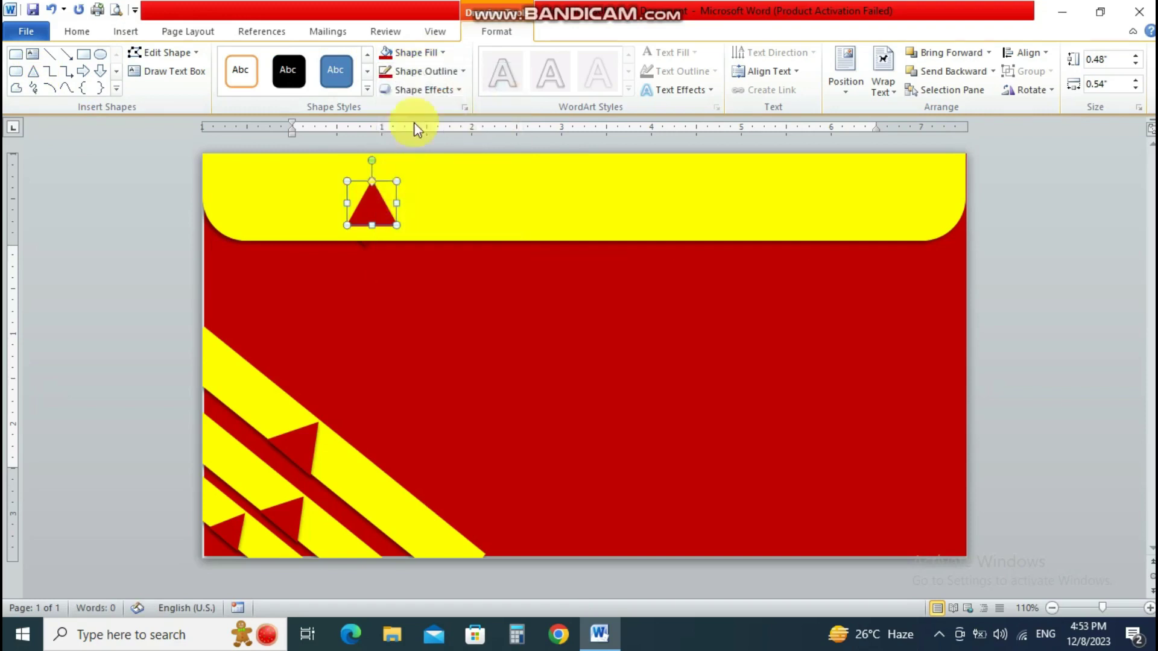
mouse_move(366, 215)
mouse_down()
mouse_move(276, 234)
mouse_move(292, 251)
mouse_move(908, 223)
mouse_up()
Step: Copy the red triangle to the banner's right end and add an upside-down copy at top left
click(1034, 315)
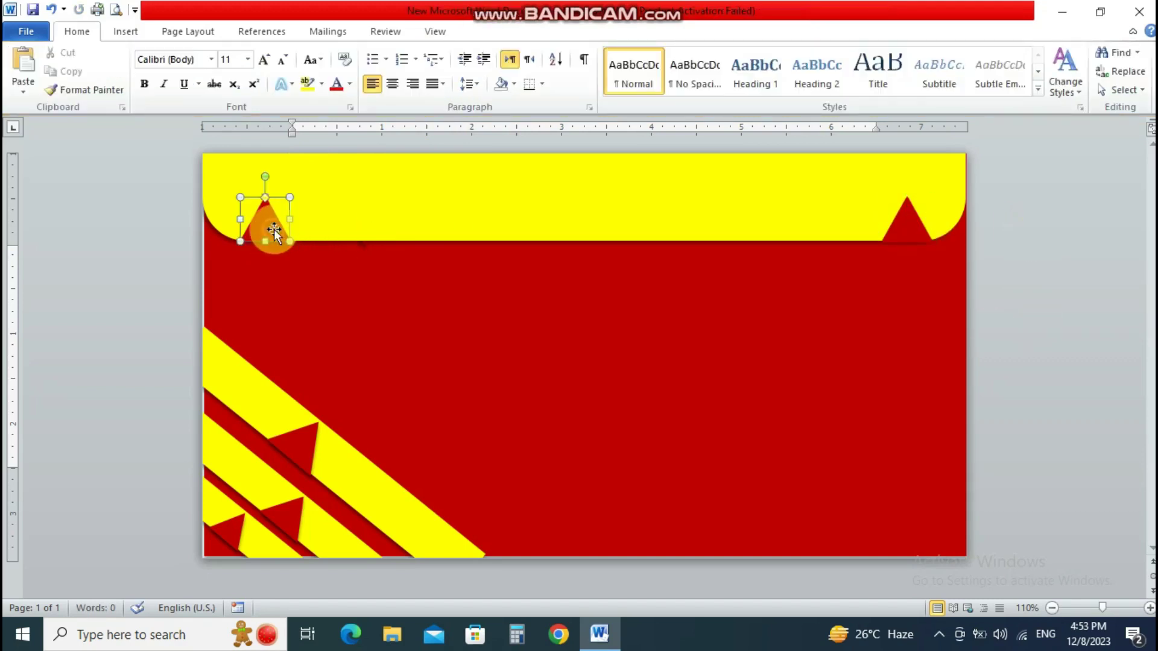
drag(275, 232, 391, 207)
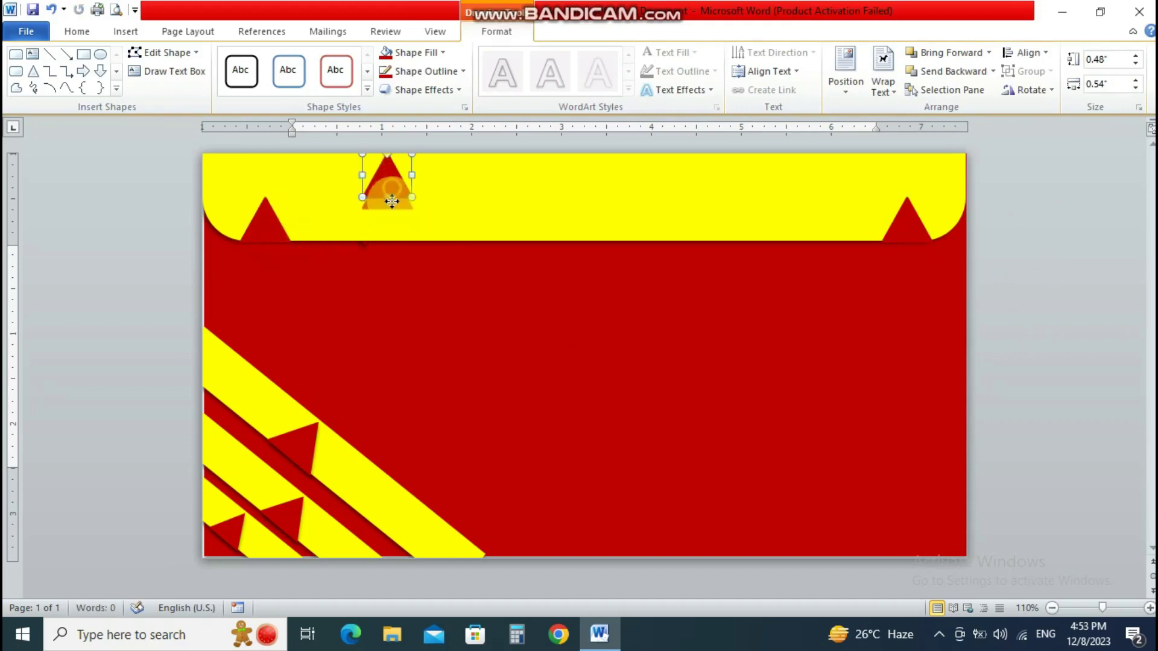
mouse_move(387, 150)
mouse_down()
mouse_move(386, 225)
mouse_move(305, 182)
mouse_up()
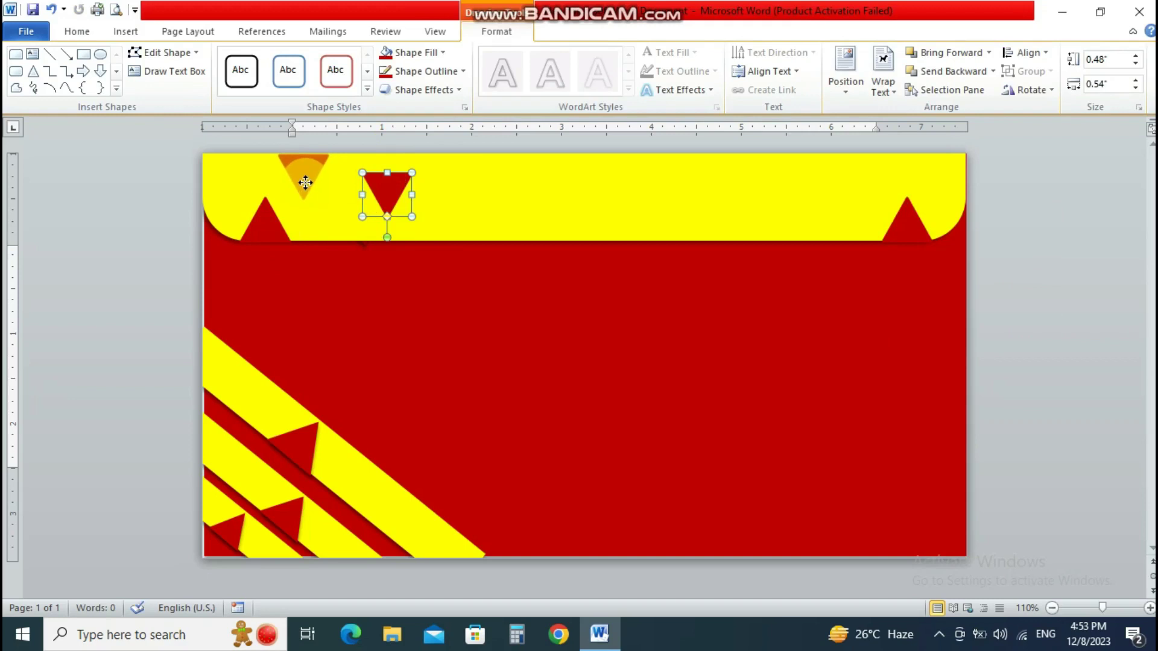
mouse_move(305, 180)
mouse_down()
mouse_move(302, 212)
mouse_move(866, 174)
mouse_up()
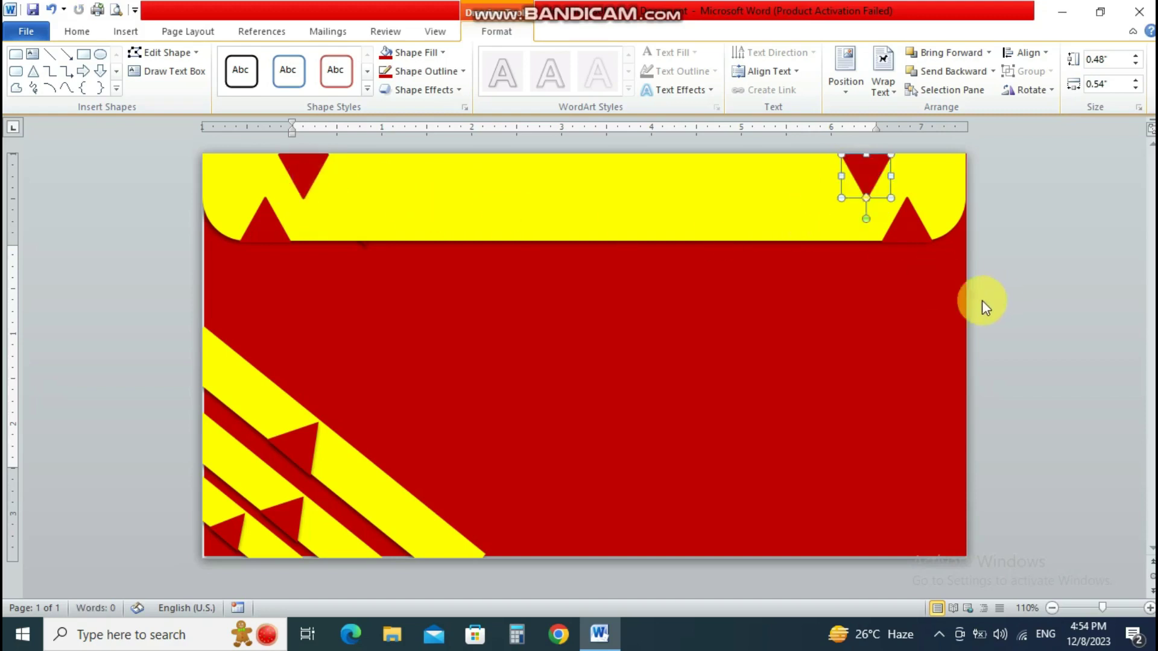
Step: Copy the inverted triangles along the banner's top edge to form a zigzag row of nine
click(566, 302)
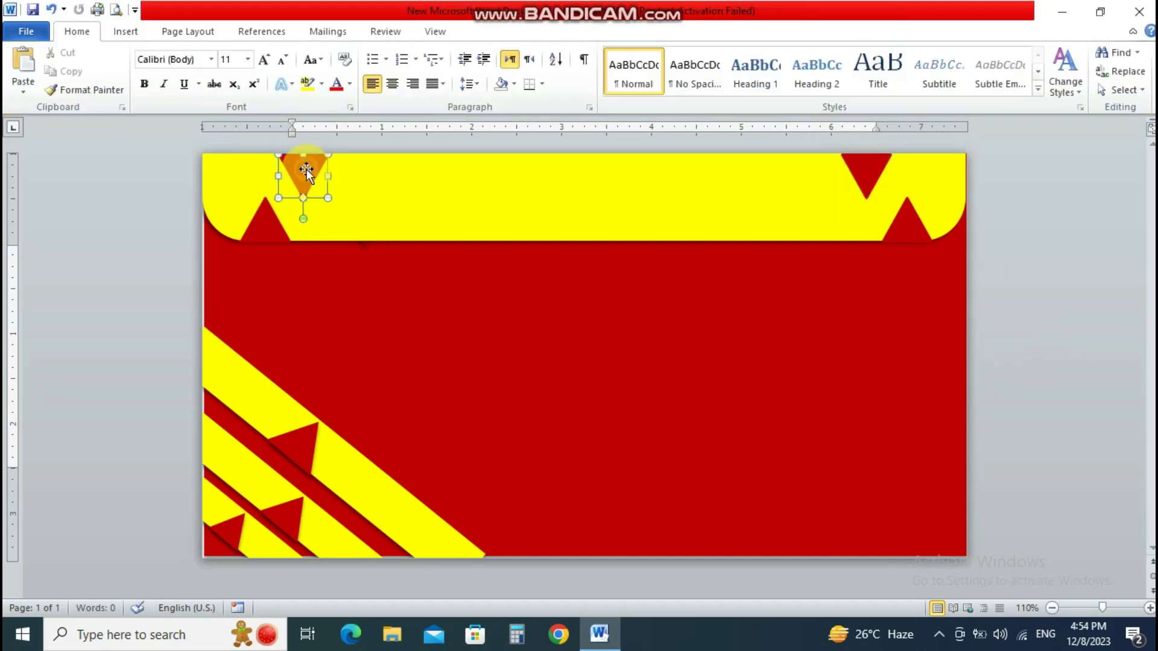
drag(306, 168, 445, 179)
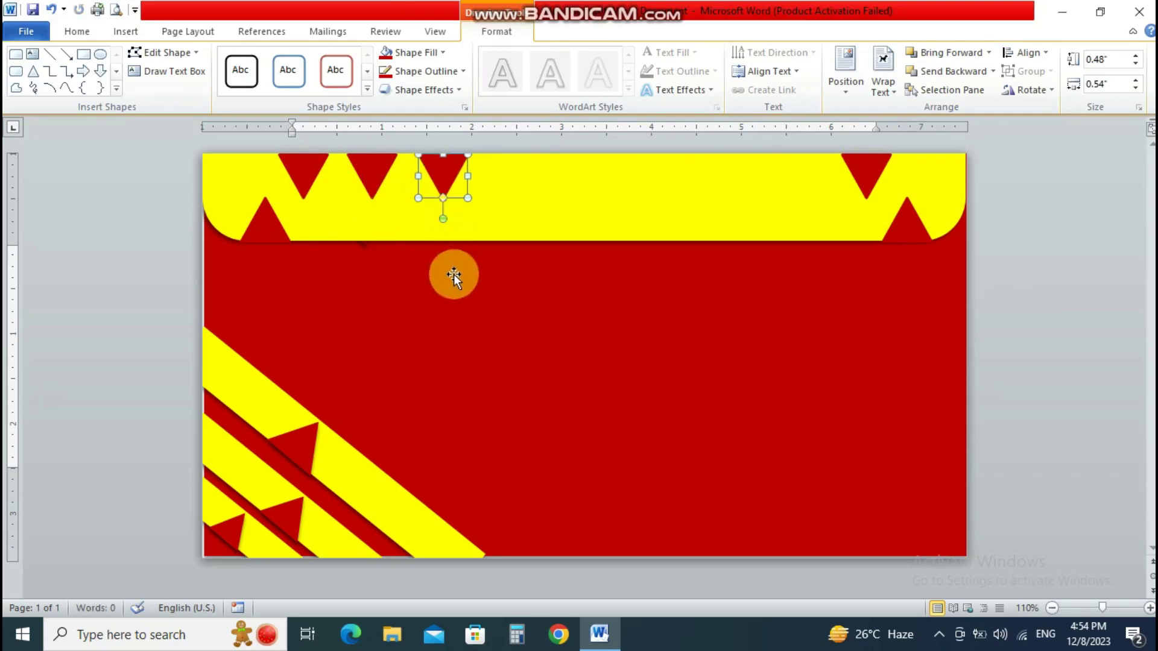
shift+click(304, 172)
drag(379, 175, 587, 178)
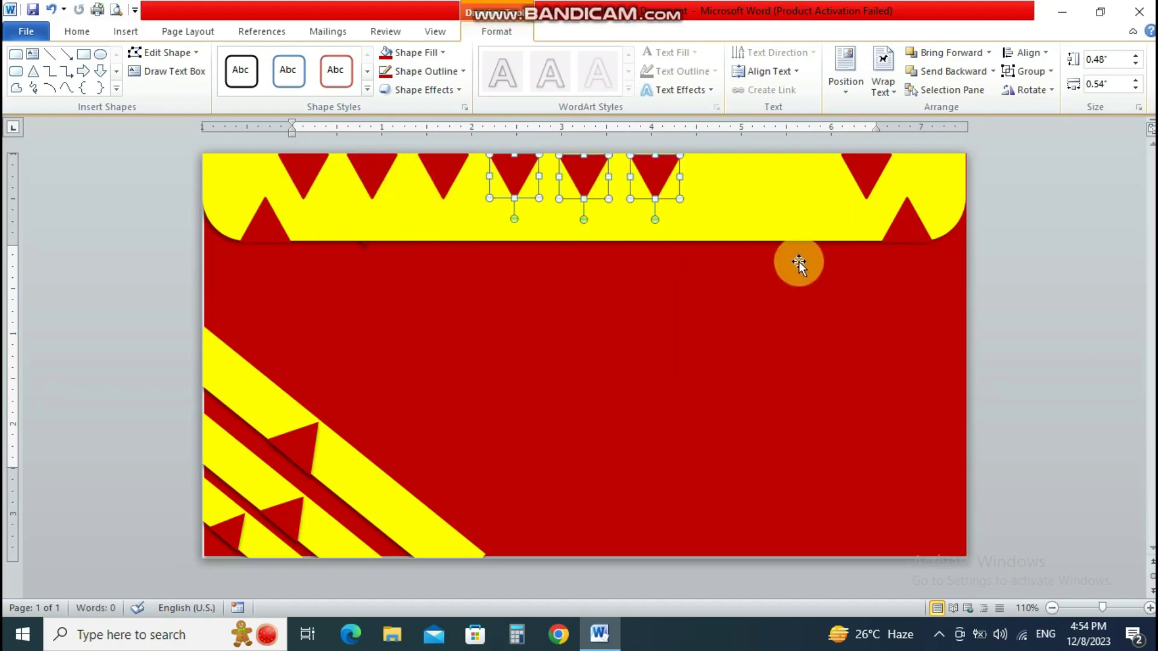
drag(671, 189, 862, 175)
Step: Draw a snipped-corner rectangle banner along the card's bottom, stretched to the right edge
click(1043, 285)
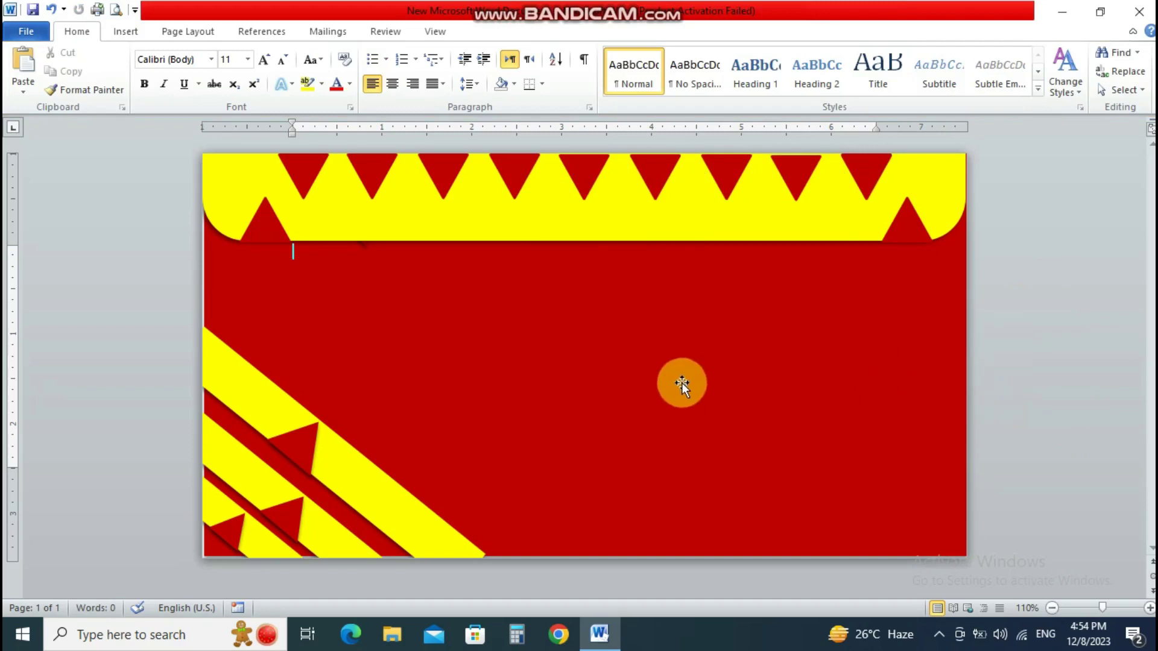
click(126, 31)
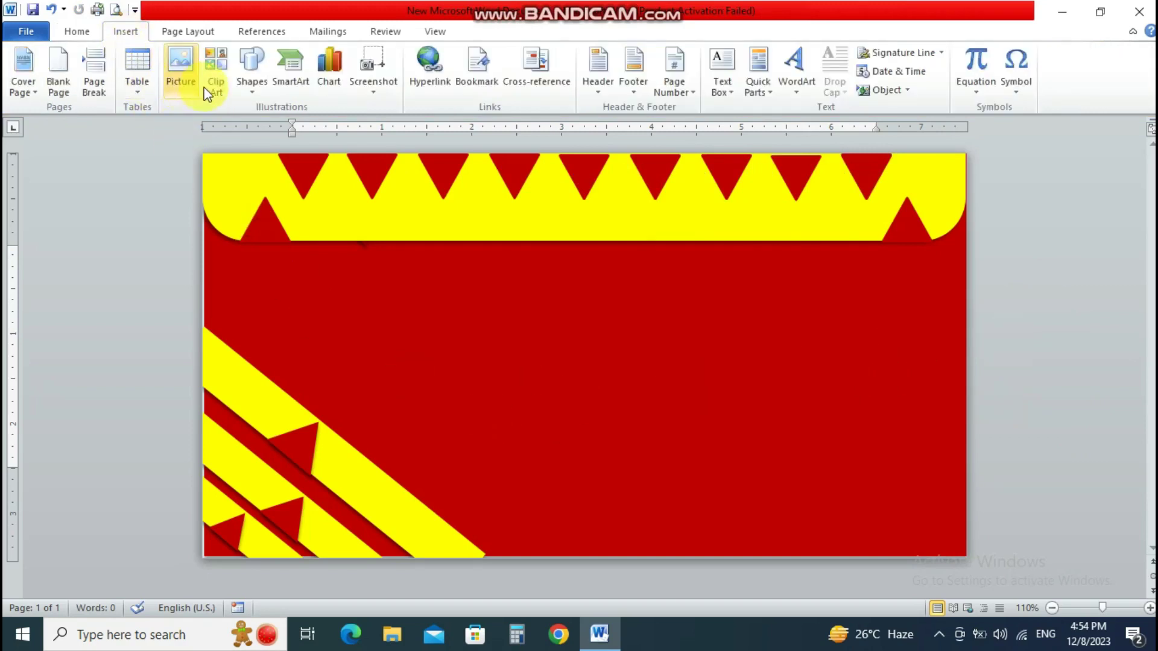
click(250, 71)
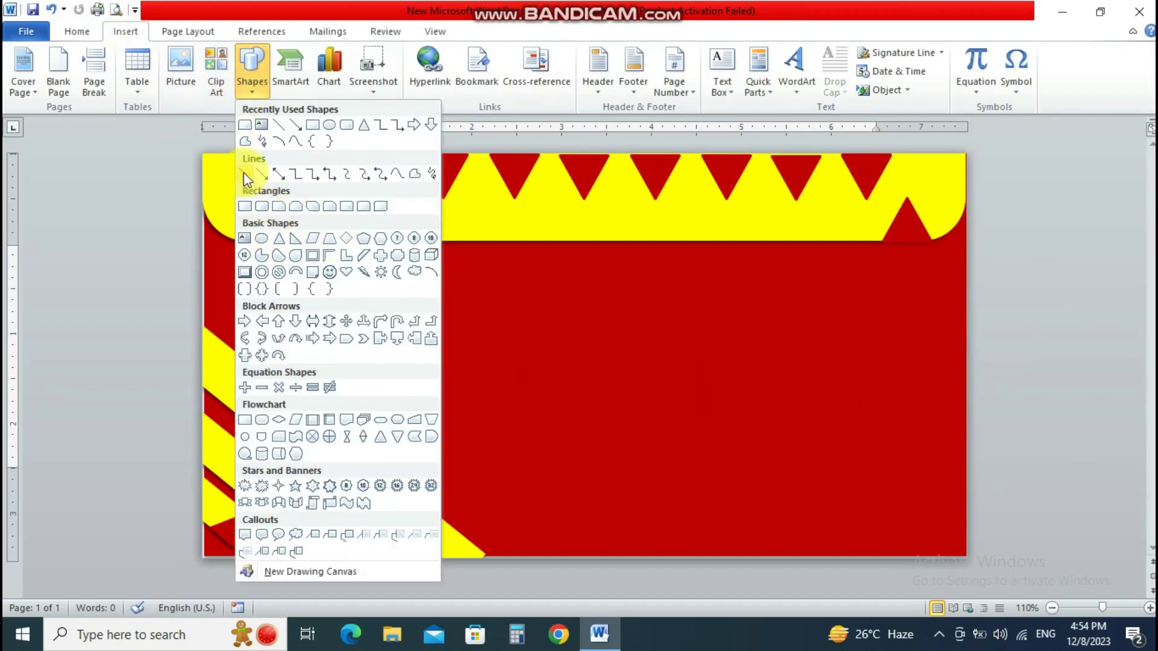
click(314, 209)
mouse_move(528, 386)
mouse_down()
mouse_move(755, 445)
mouse_move(903, 425)
mouse_up()
drag(758, 409, 730, 519)
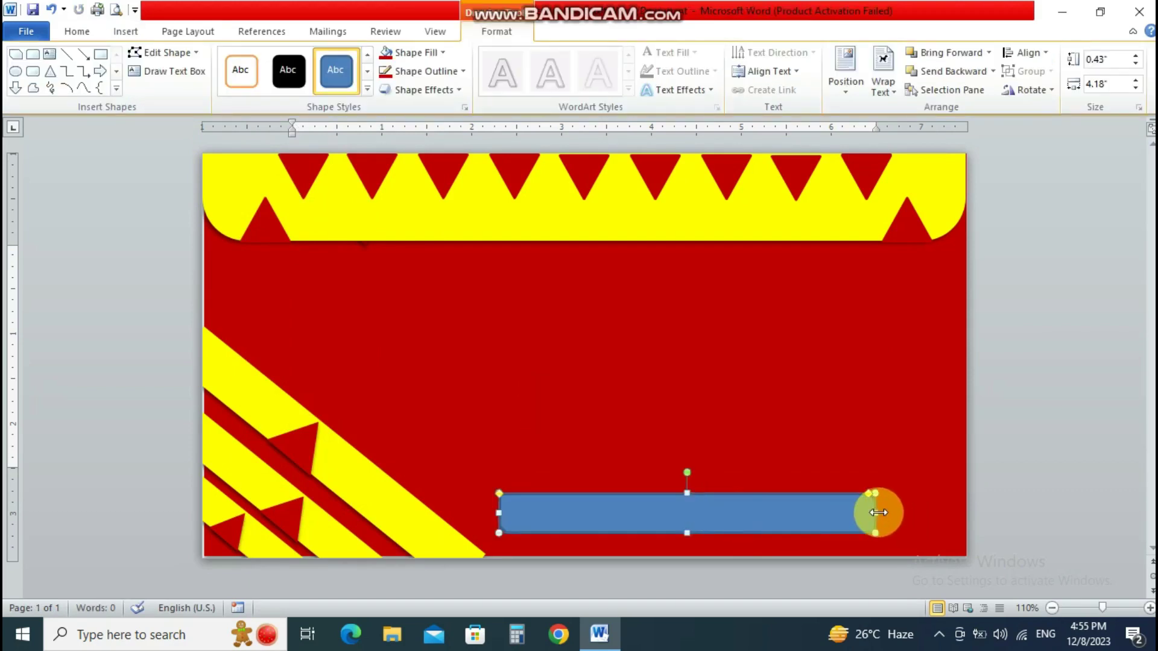
mouse_move(878, 512)
mouse_down()
mouse_move(957, 512)
mouse_move(936, 493)
mouse_up()
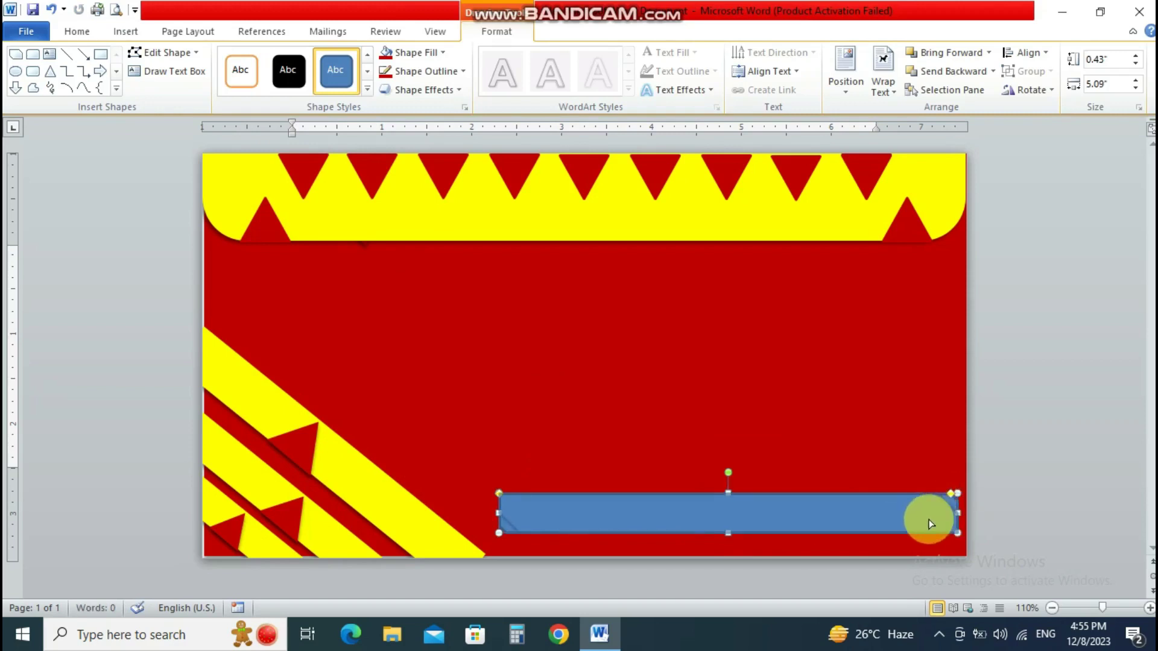
click(589, 506)
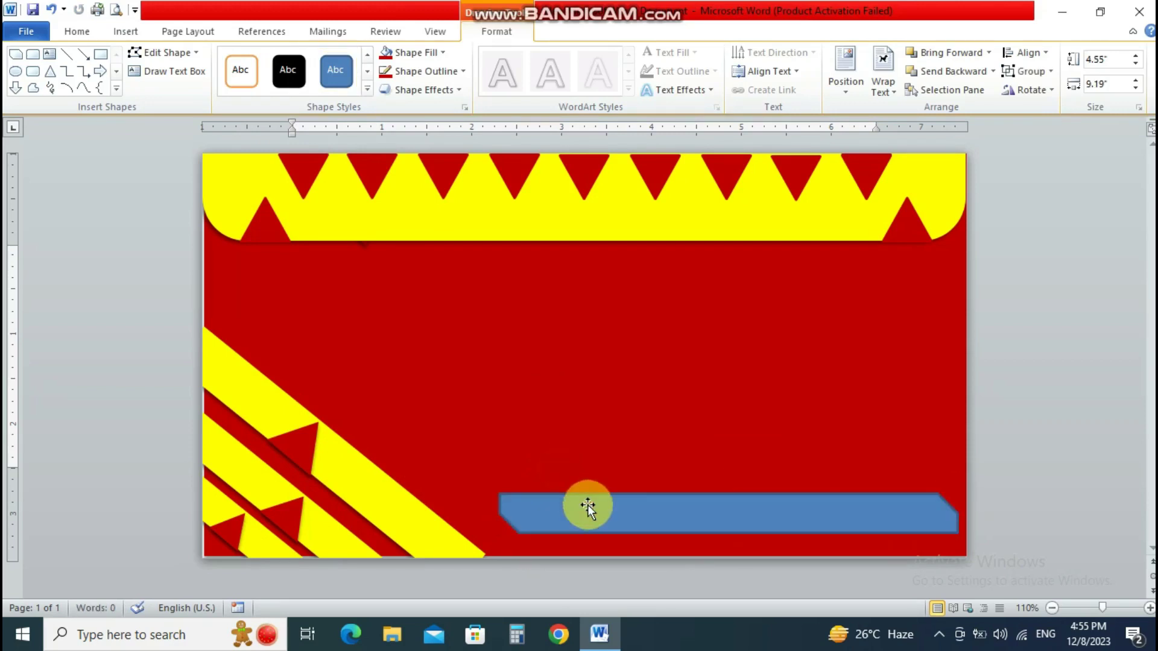
click(583, 505)
Step: Give the banner a gold fill, no outline and an outer offset bottom shadow
click(422, 52)
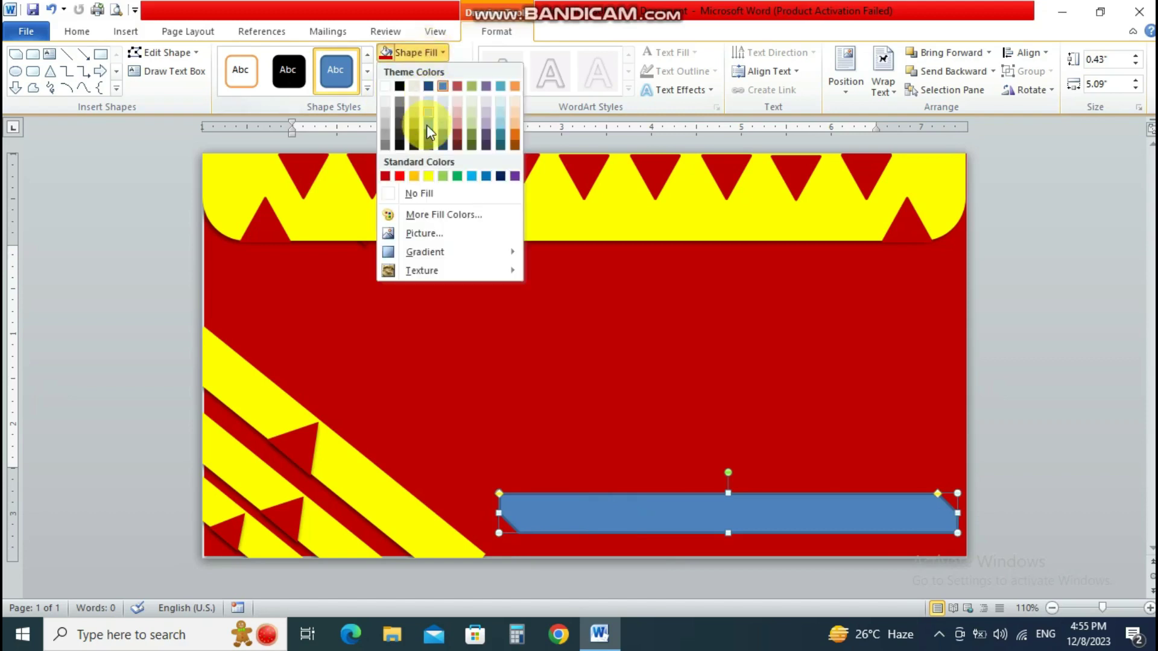
click(414, 176)
click(434, 74)
click(418, 211)
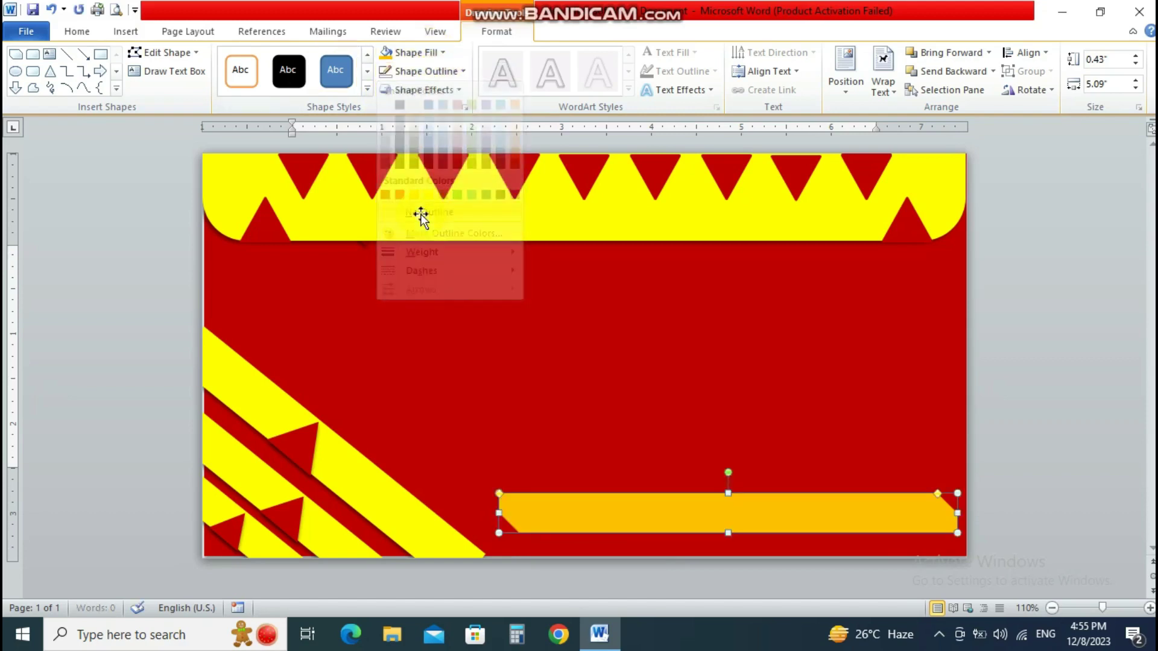
click(430, 91)
mouse_move(434, 160)
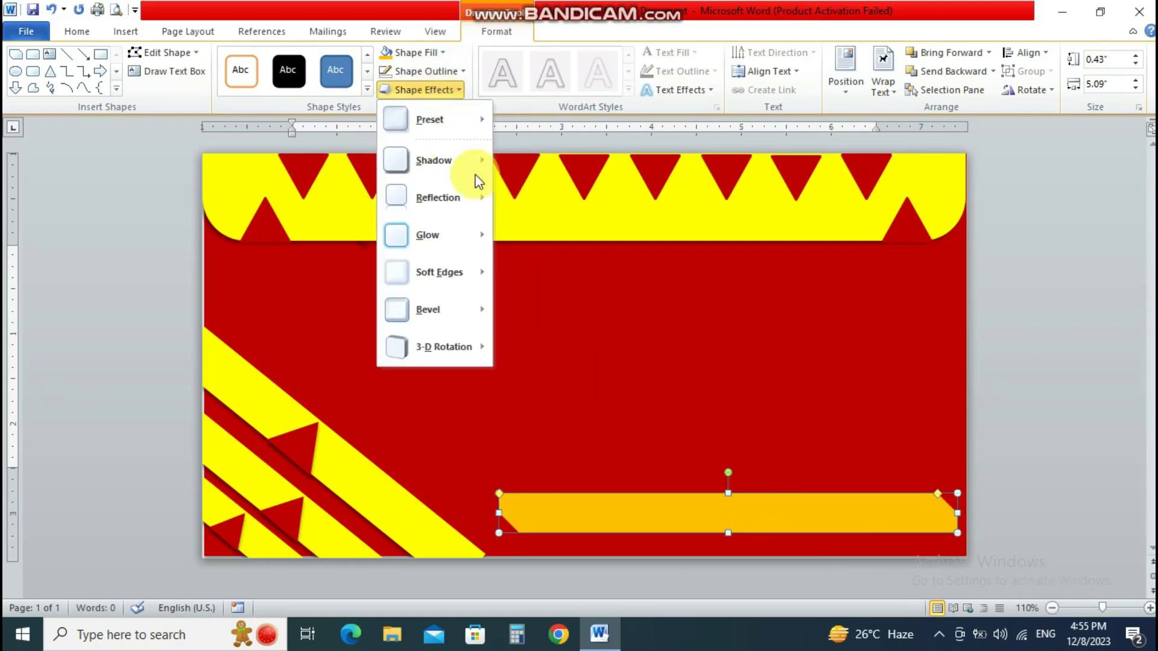
click(563, 252)
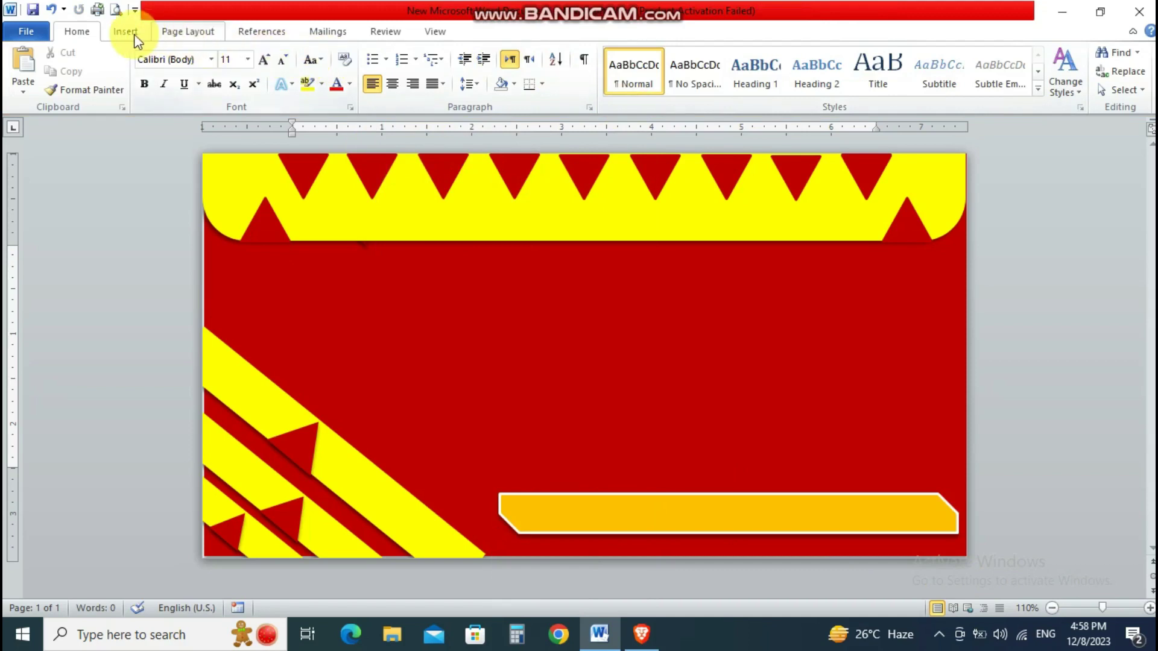
click(125, 30)
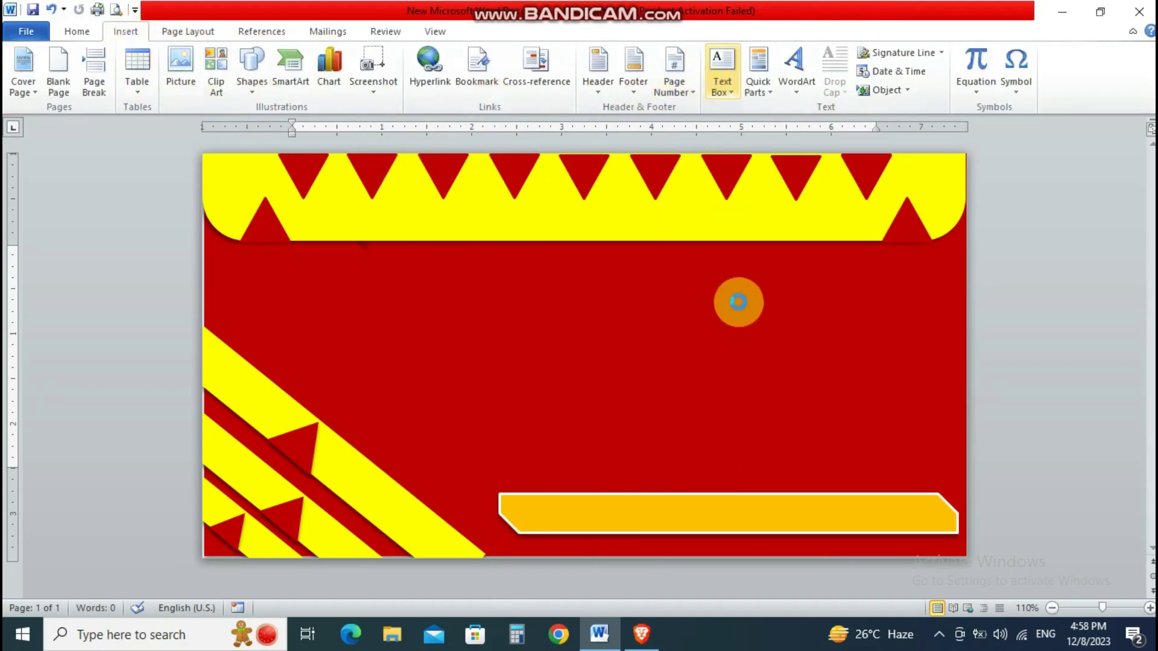
Step: Draw a text box with Name, Mobile and Address labels and enlarge it to show all three
click(725, 108)
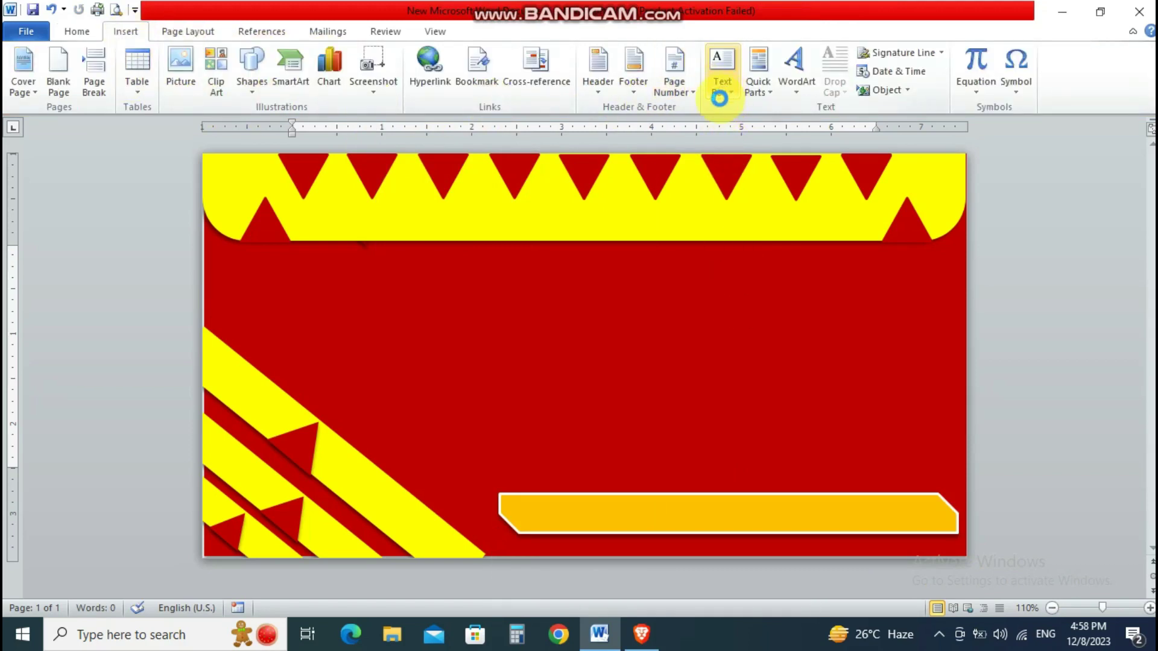
click(766, 526)
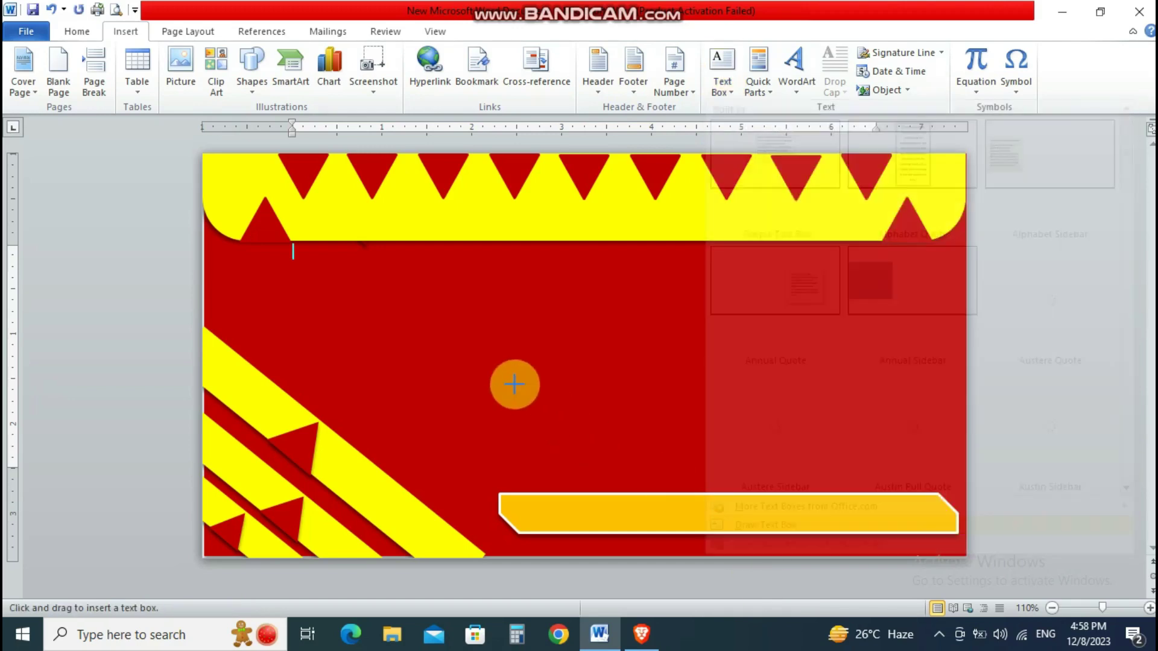
drag(475, 326, 658, 395)
text(Na)
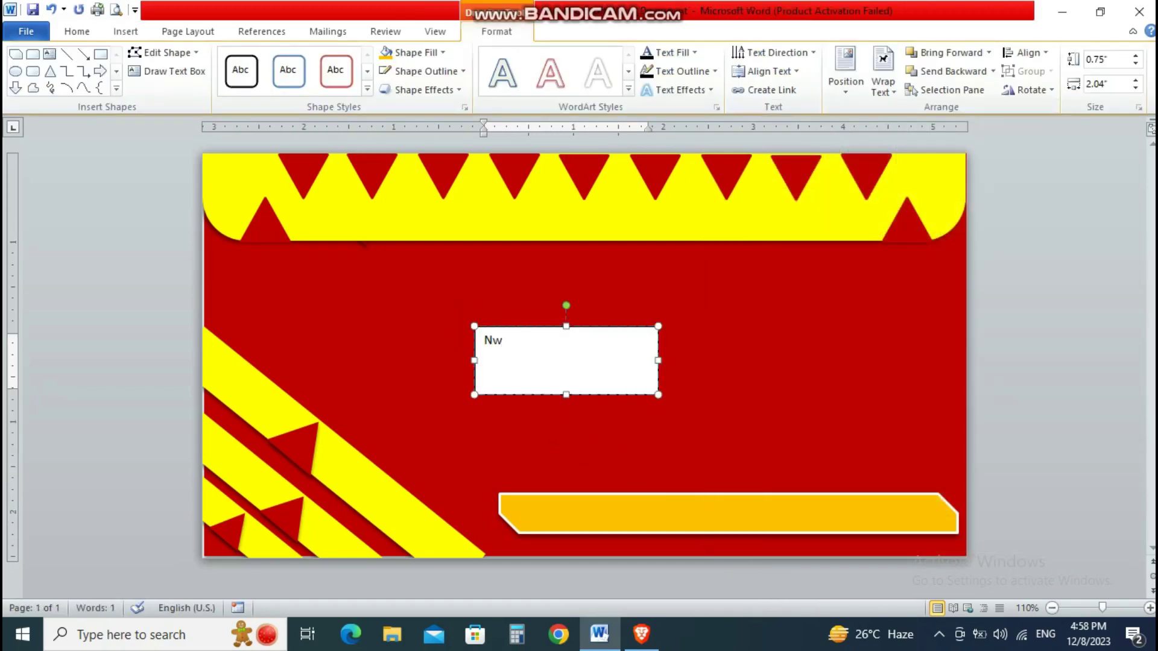
text(me:)
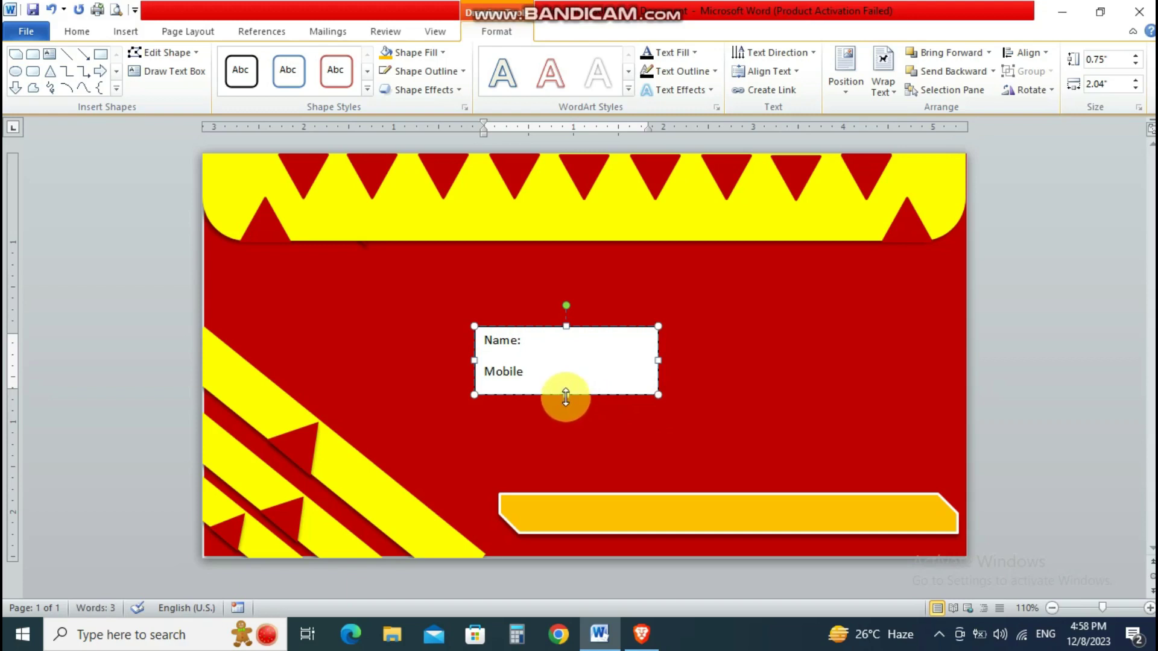
drag(566, 397, 567, 428)
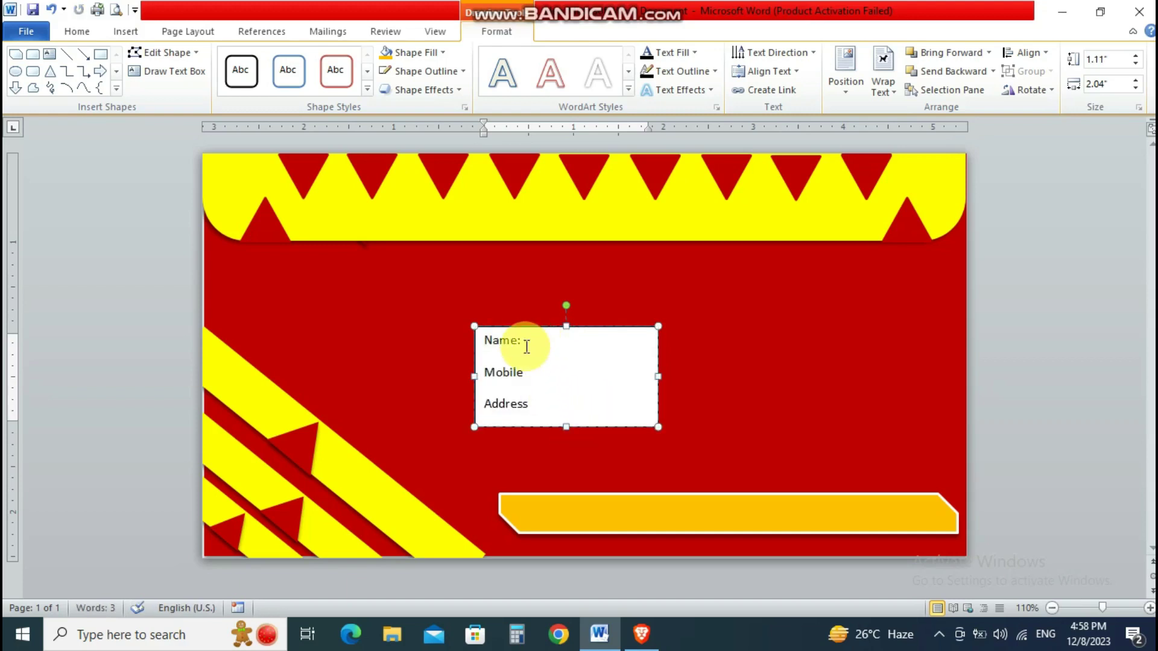
Step: Add dashed fill-in lines after the Name, Mobile and Address labels
click(527, 347)
text(---------------------------)
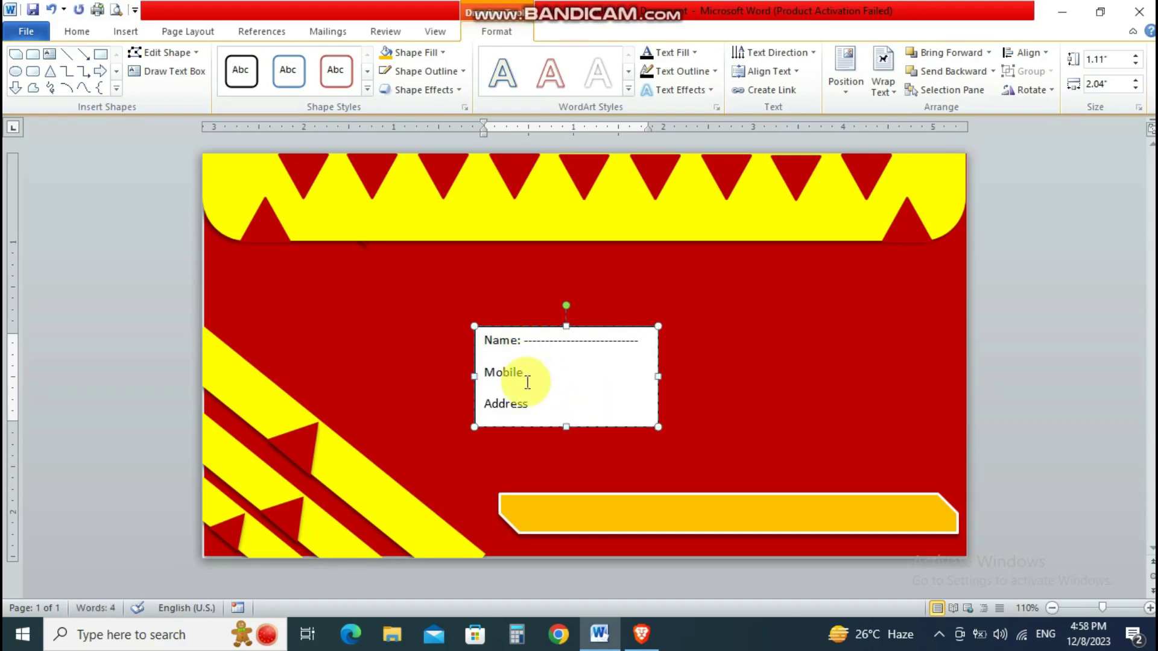
click(531, 373)
text(-----------------------------)
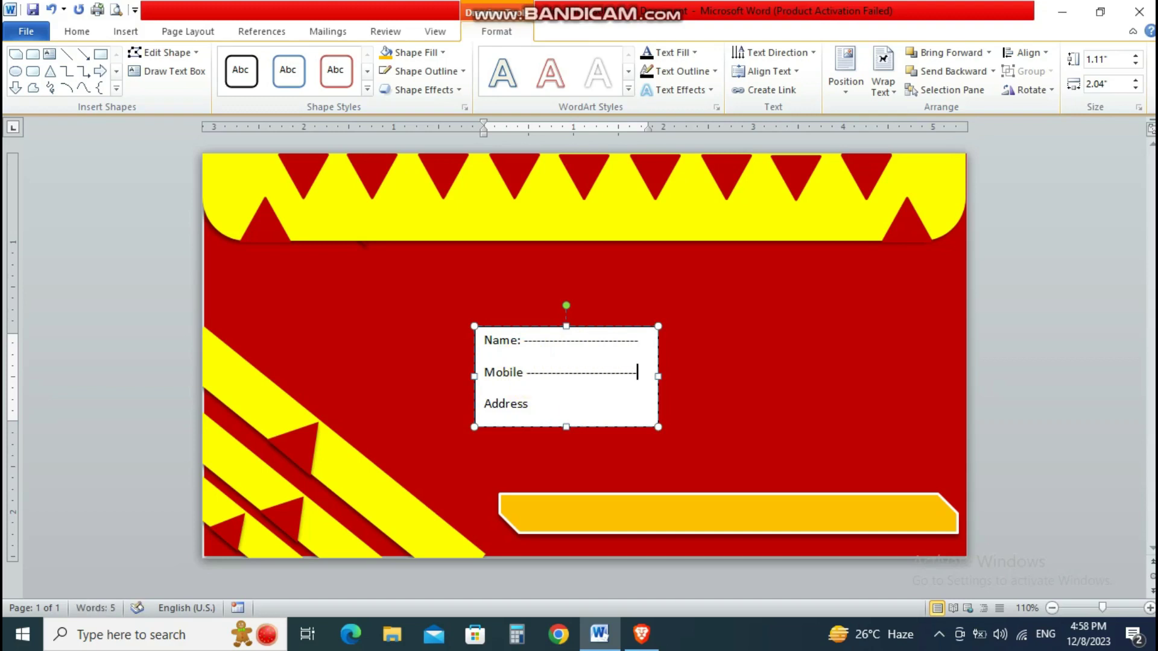
click(529, 404)
click(541, 413)
text(-)
text(---------------------------)
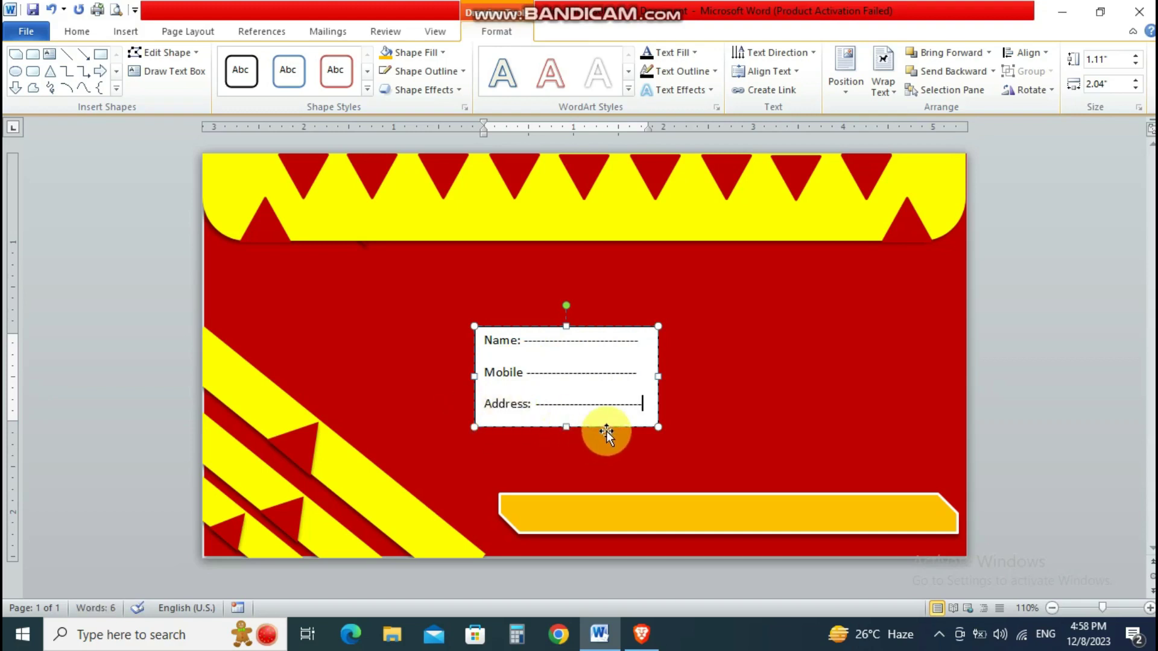
Step: Move the details box to the card's upper right and give it a white outline
mouse_move(602, 426)
mouse_down()
mouse_move(608, 378)
mouse_move(884, 385)
mouse_up()
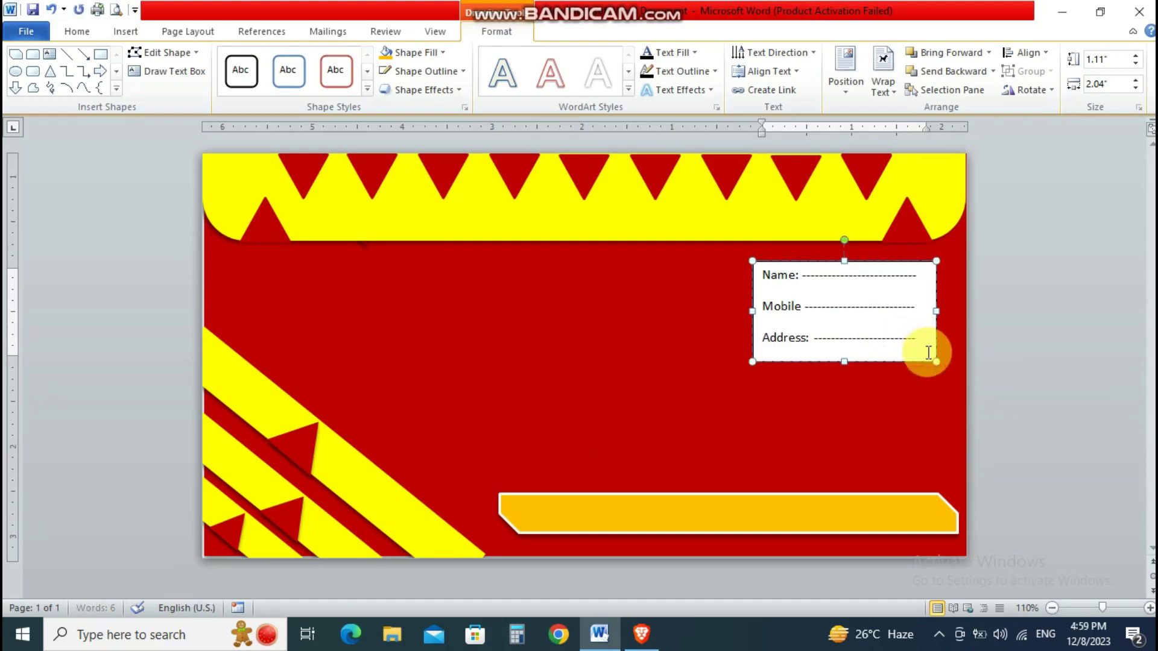
click(951, 523)
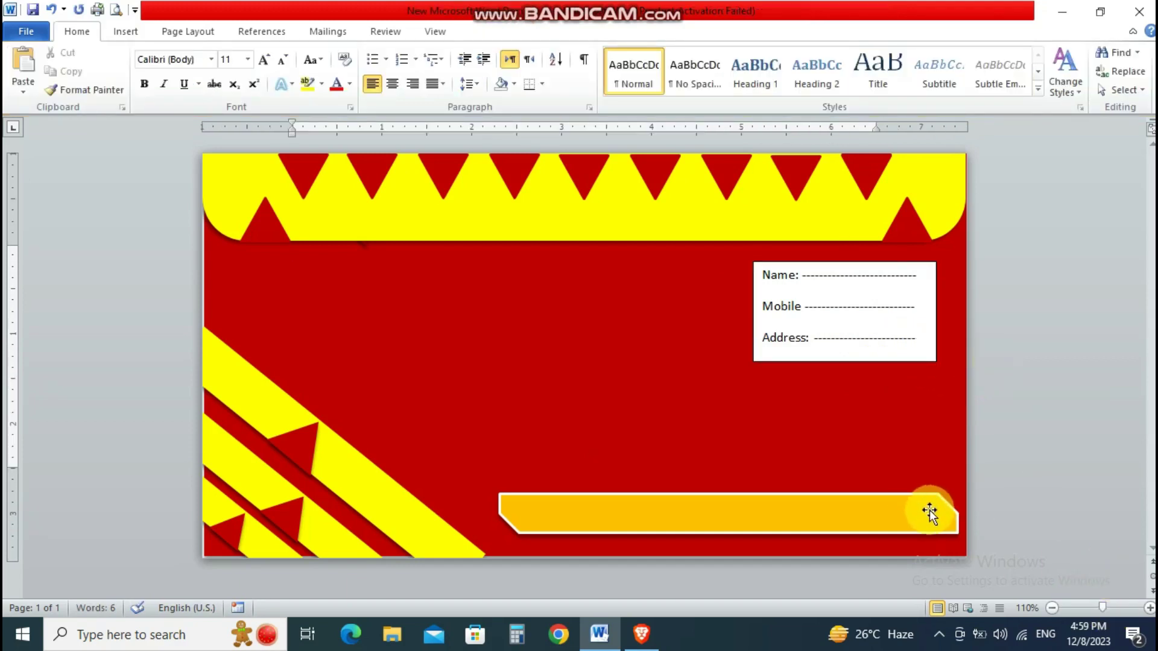
click(766, 360)
click(442, 72)
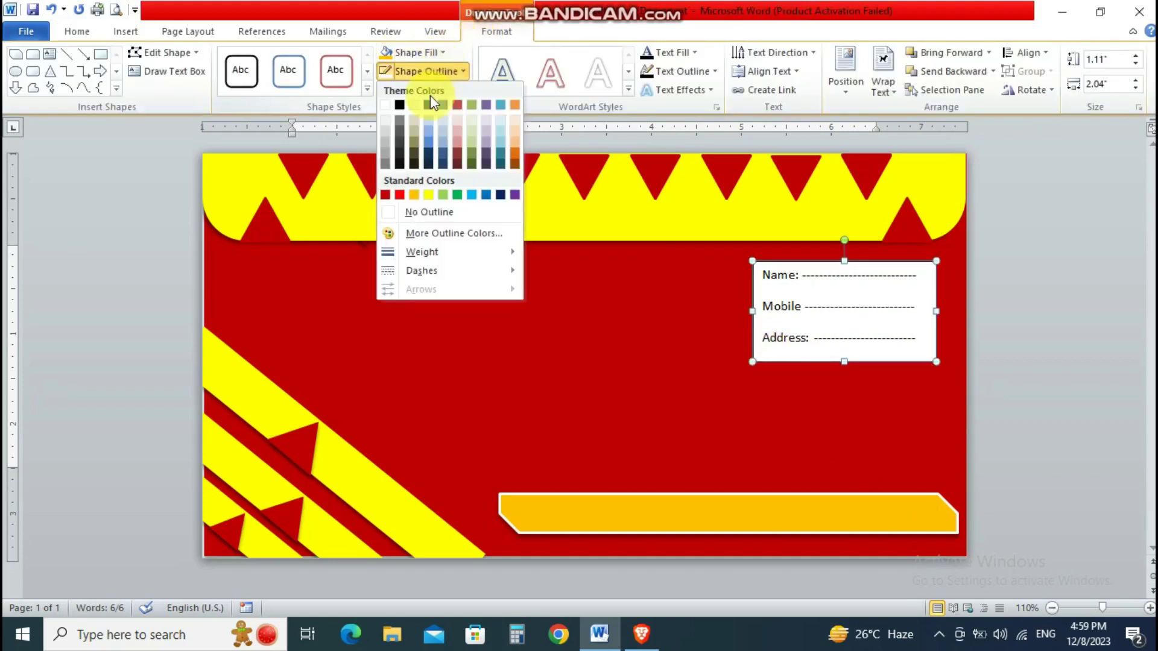
click(384, 112)
click(1008, 367)
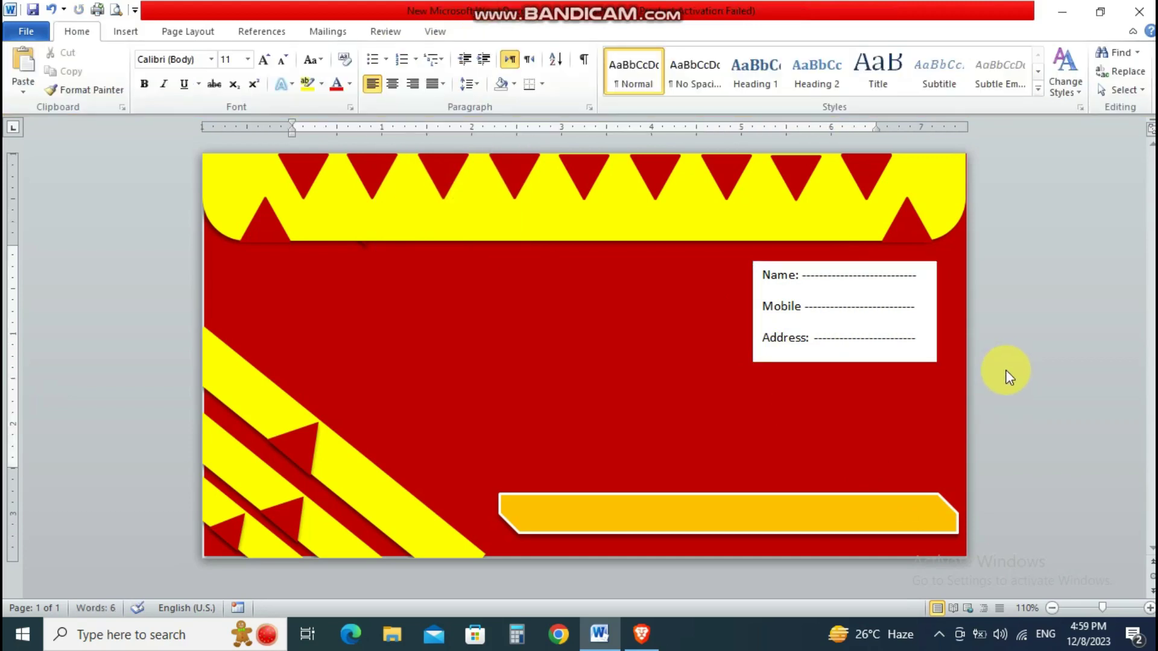
Step: Draw a wide text box across the upper card and type the street address
click(126, 31)
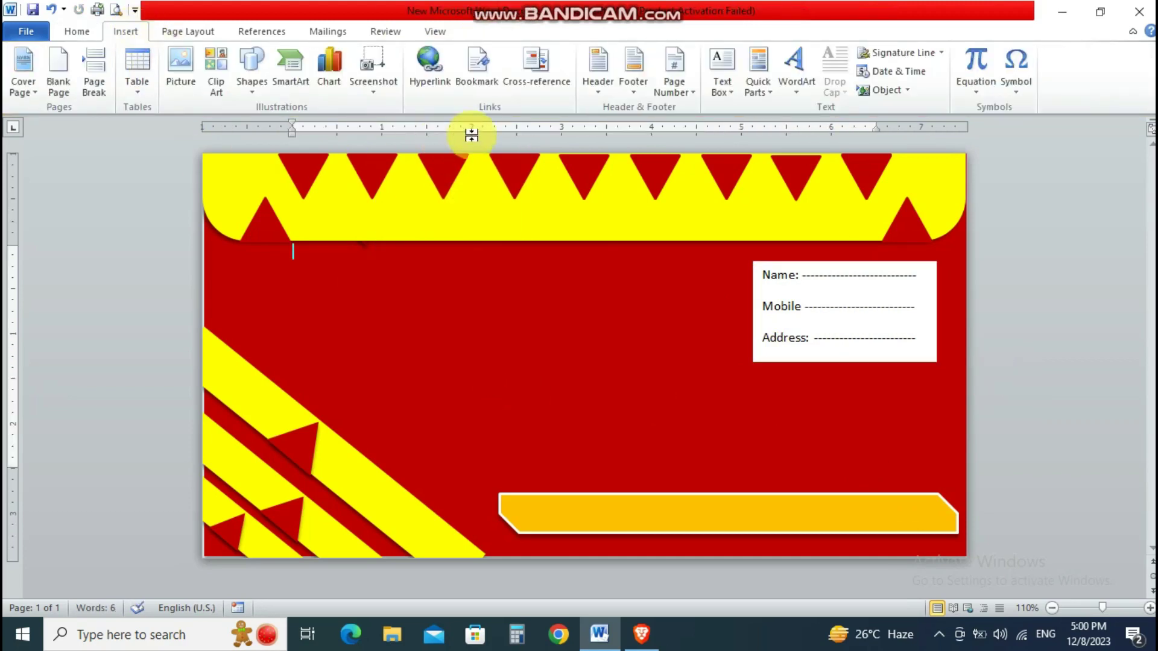
click(722, 69)
click(765, 524)
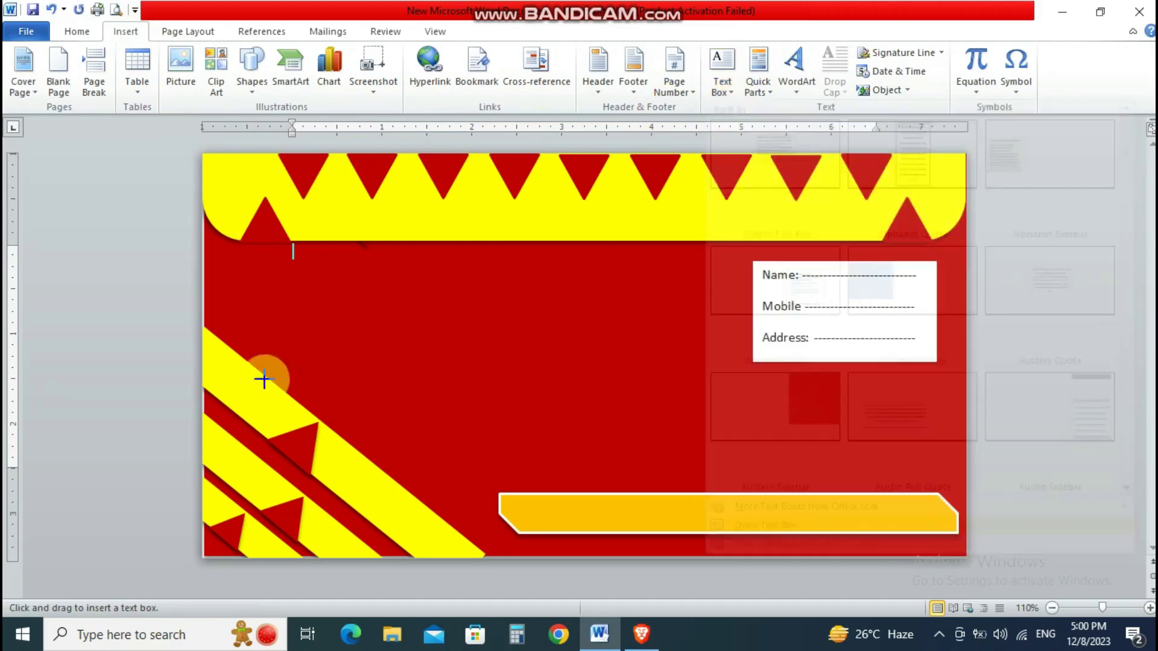
drag(301, 277, 679, 306)
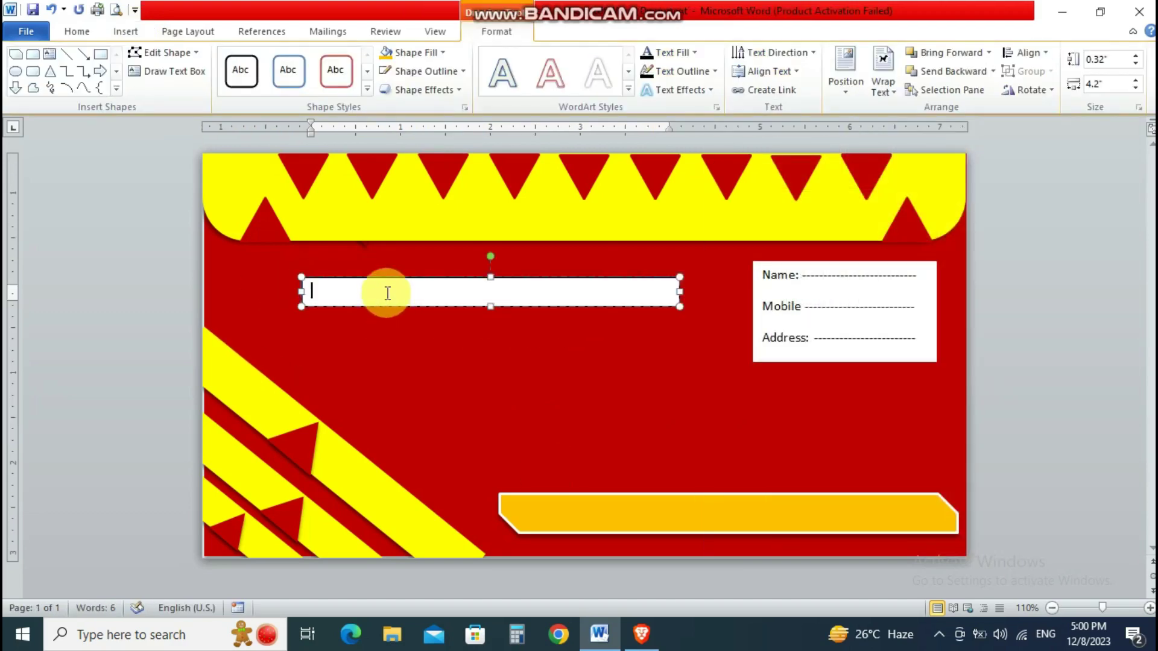
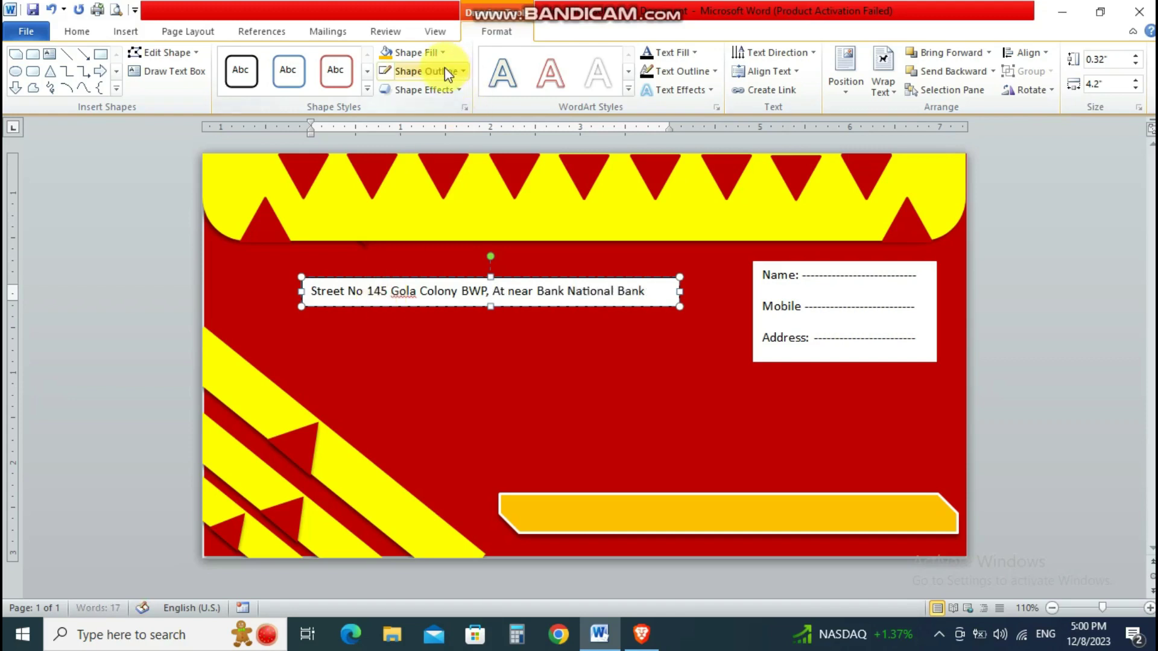
Step: Set the address box to no outline and no fill
click(444, 71)
click(422, 212)
click(413, 53)
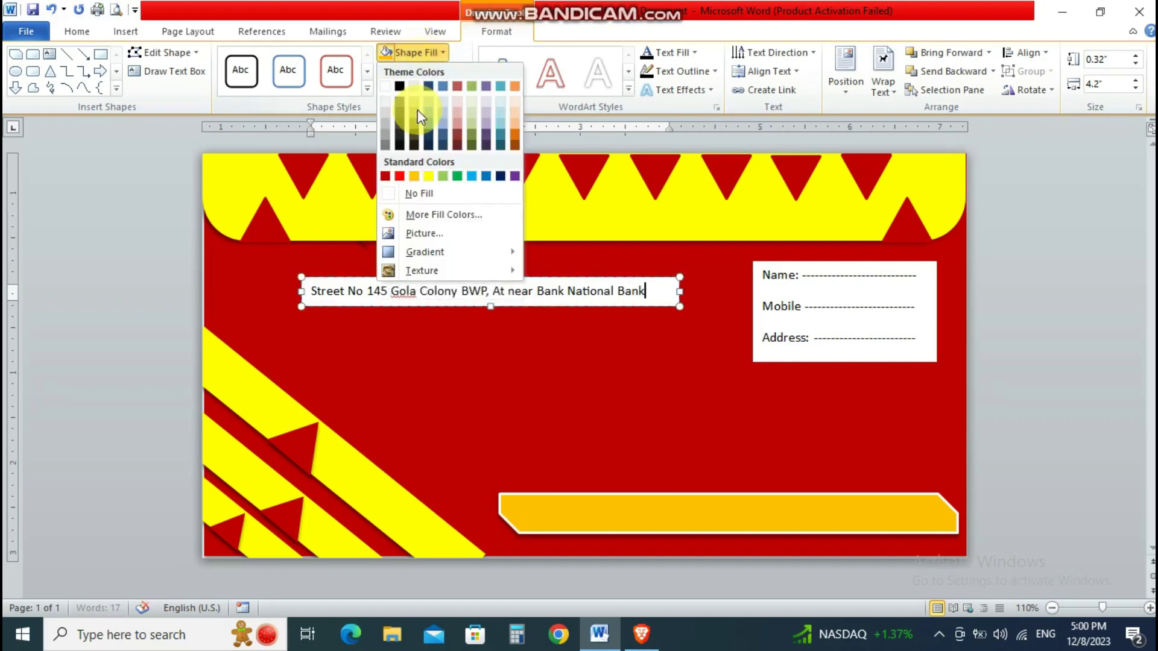
click(417, 196)
click(481, 291)
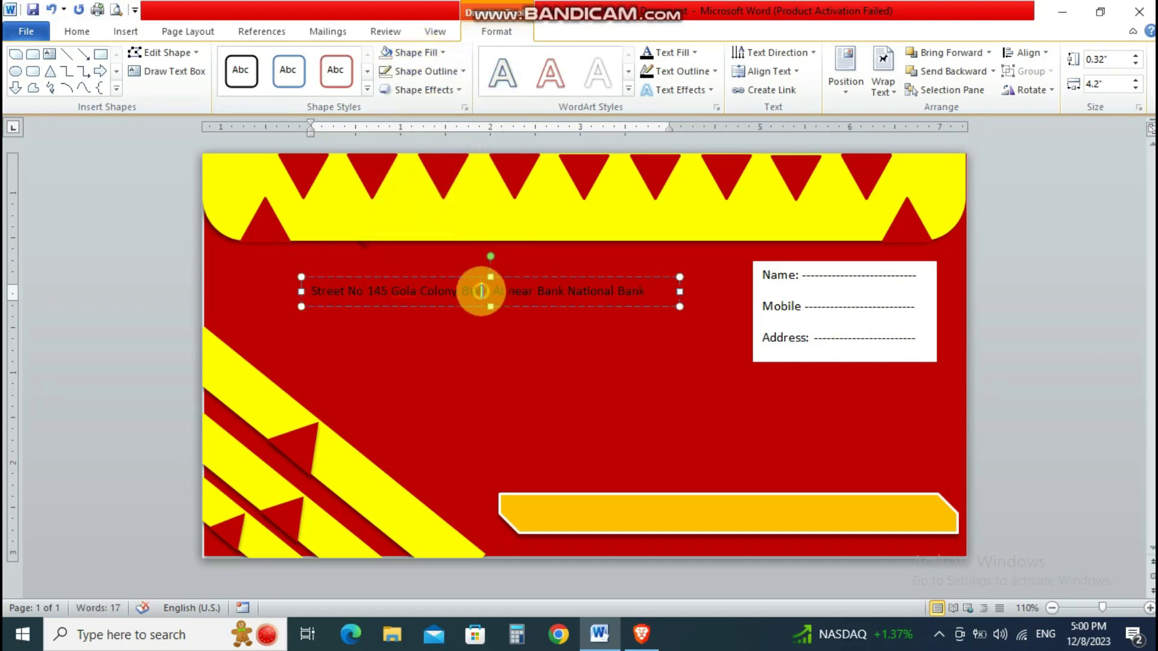
Step: Move the address box onto the gold banner, ignore its spelling flag, and make the text bold
drag(581, 305, 820, 527)
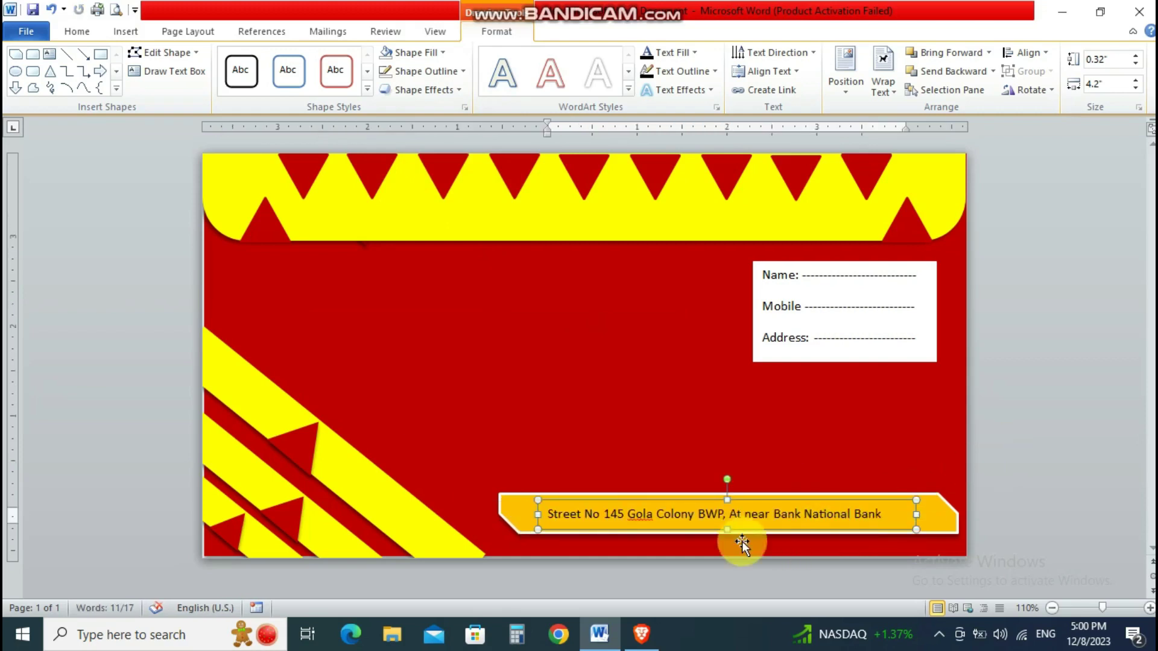
click(646, 555)
click(640, 516)
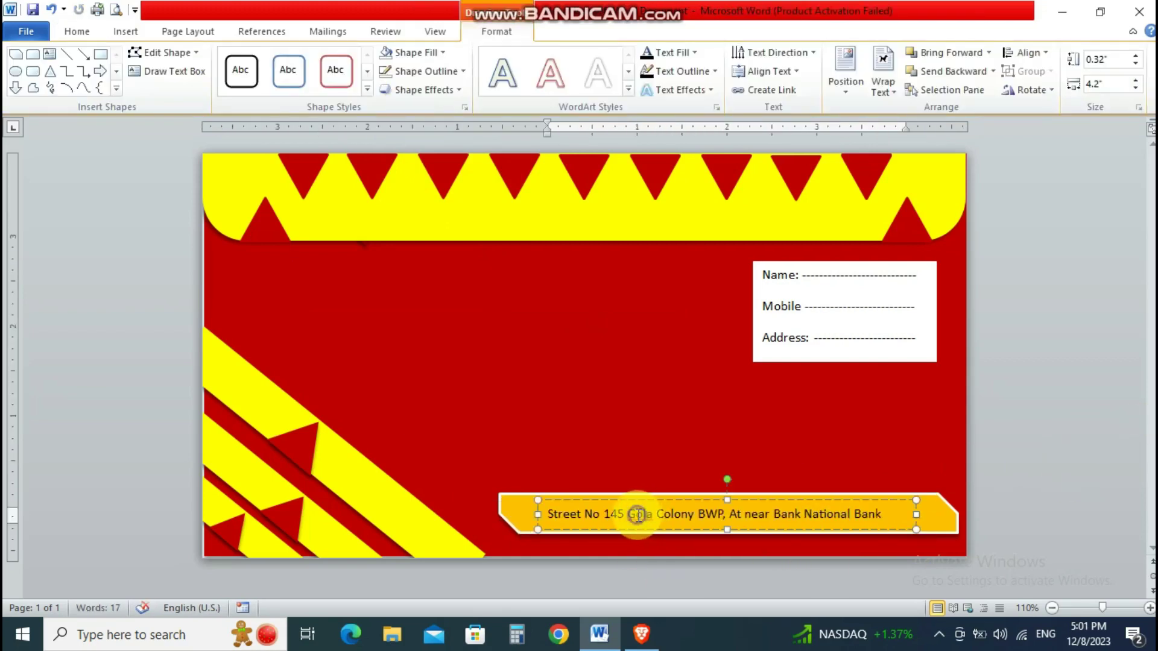
right_click(637, 515)
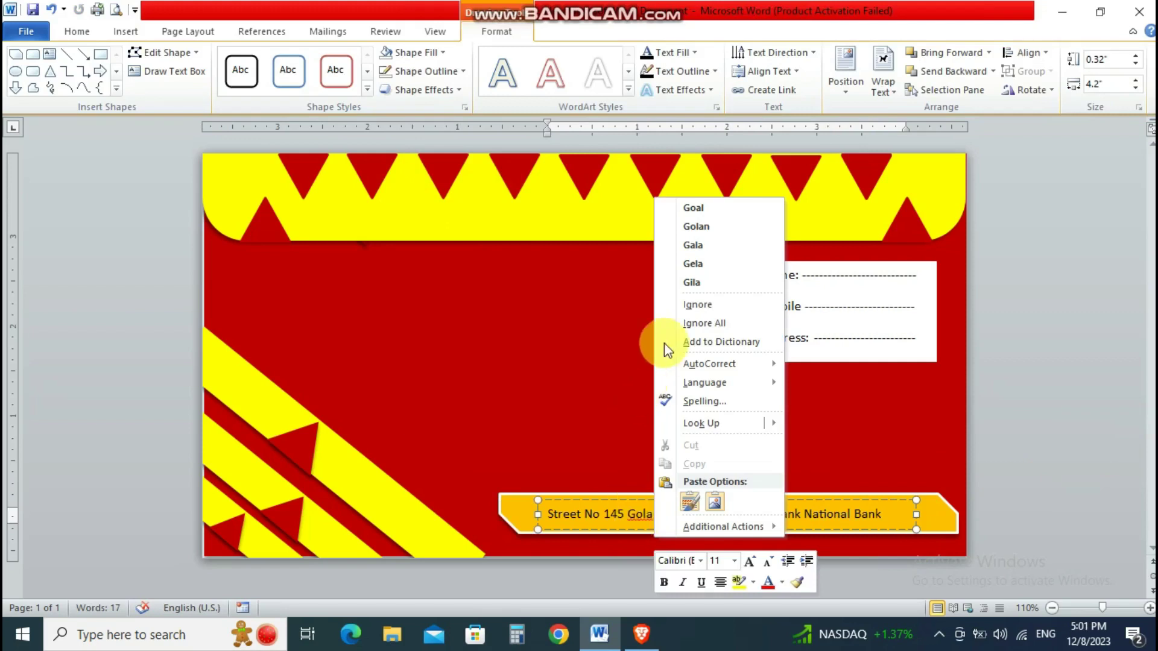
click(703, 323)
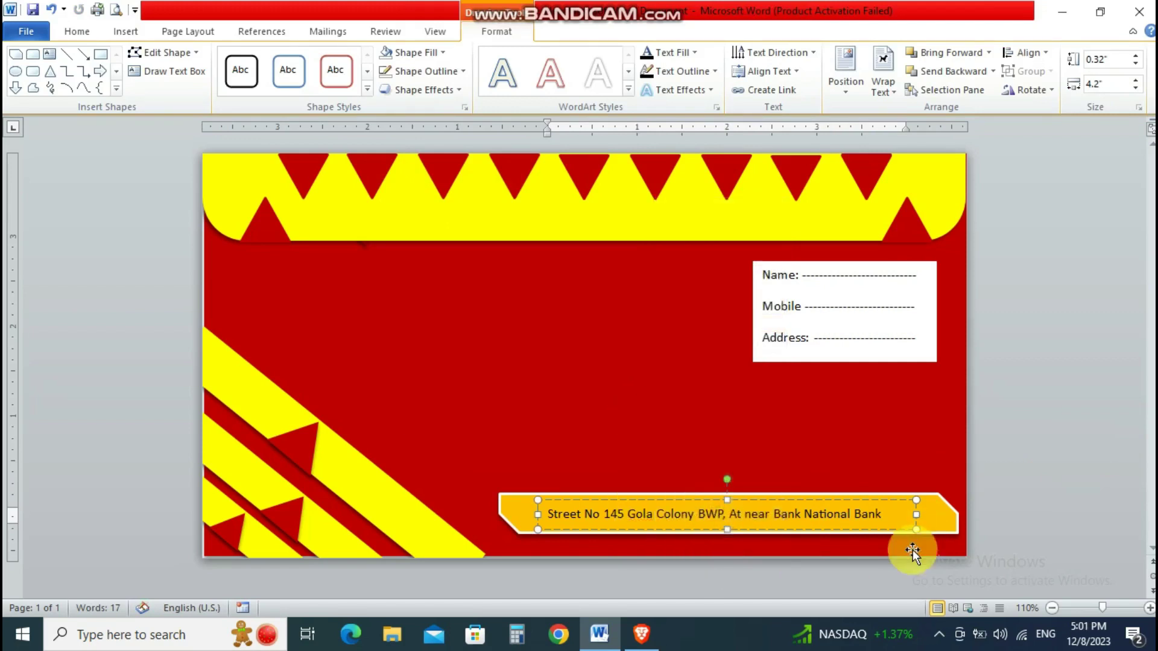
triple_click(803, 516)
key(ctrl+b)
Step: Ctrl-drag a copy of the address box to mid-card and delete its text
click(1047, 540)
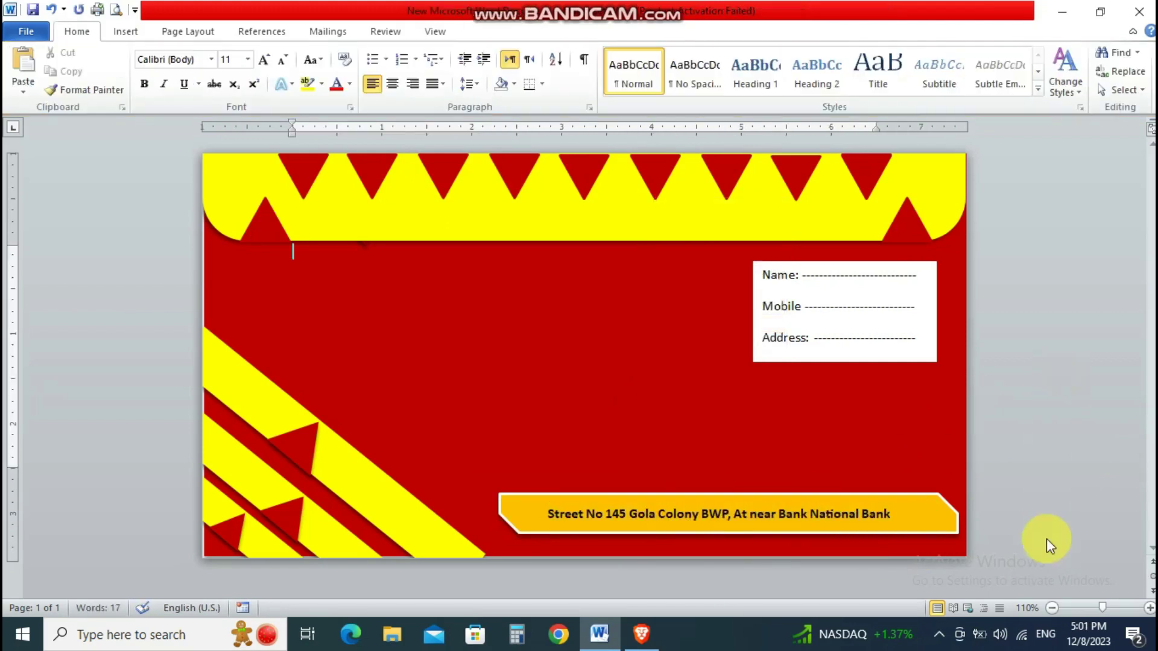
click(601, 525)
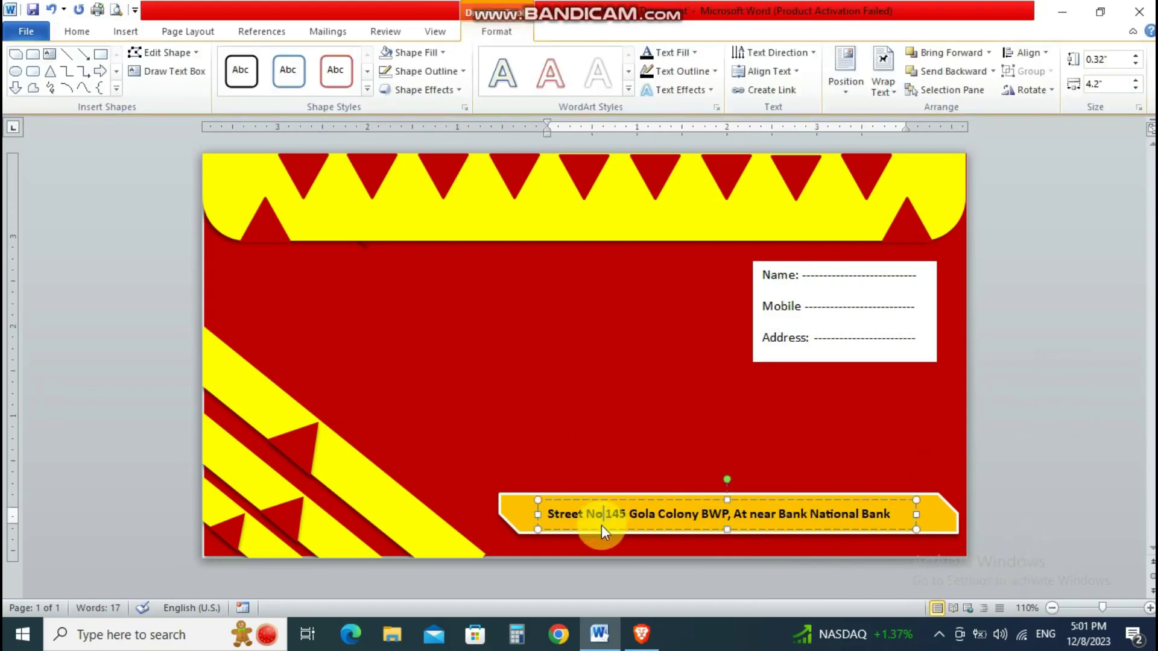
mouse_move(584, 499)
mouse_down()
mouse_move(611, 529)
mouse_move(544, 397)
mouse_up()
triple_click(546, 392)
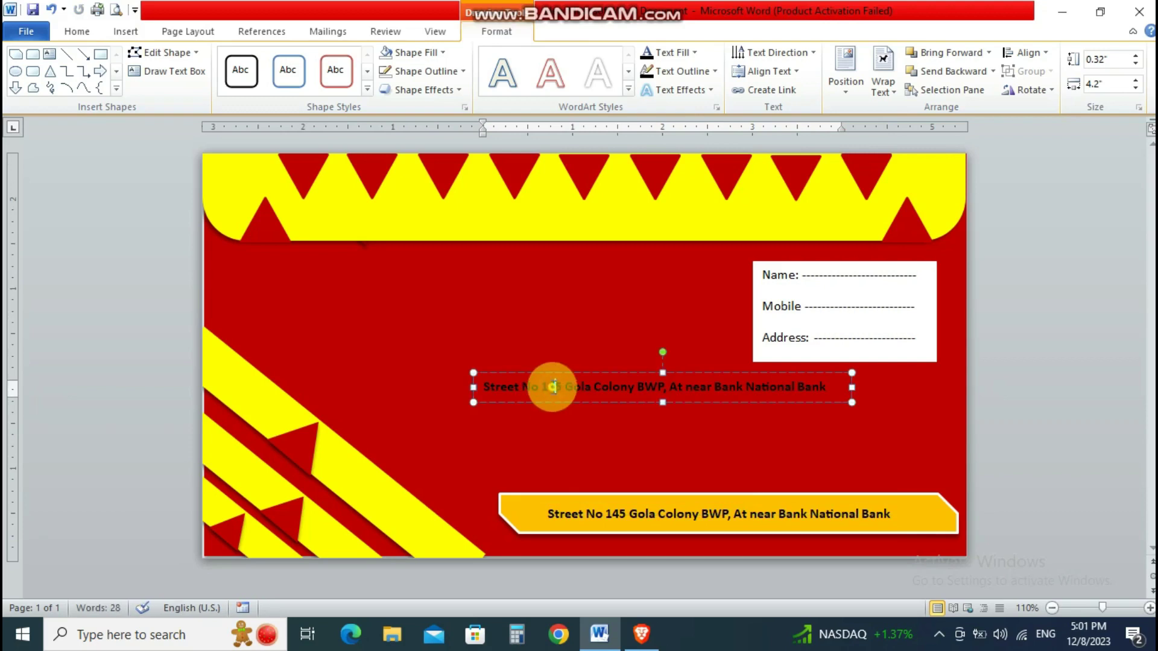
key(Delete)
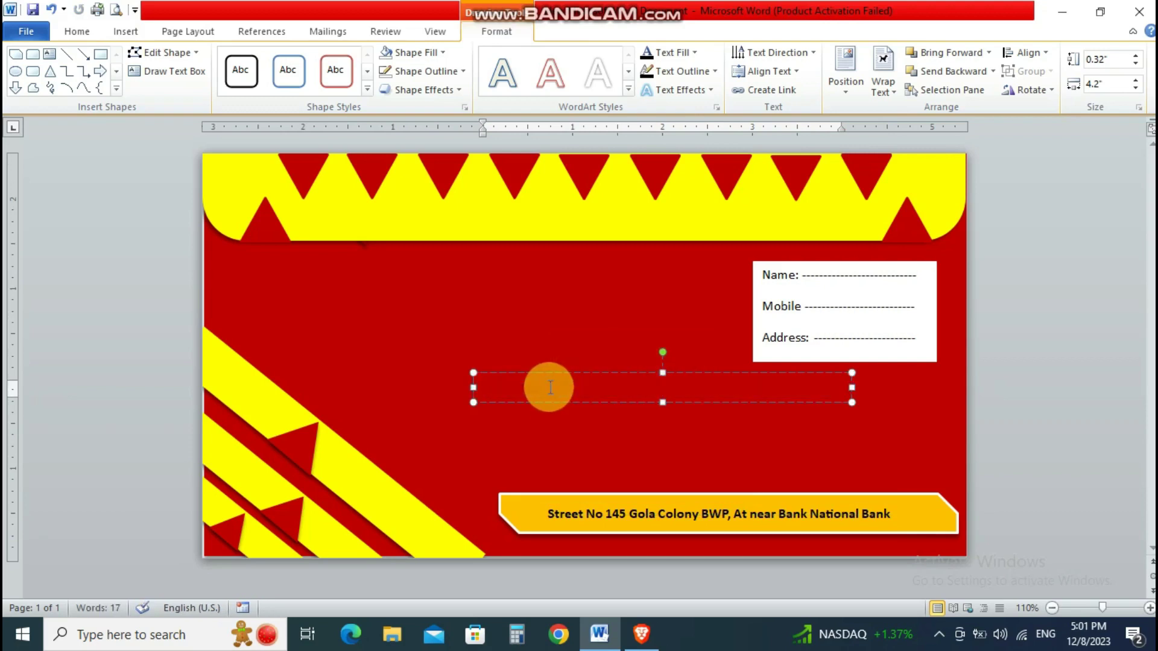
Step: Type 'Company Name' in the empty box, enlarge its font, and narrow the box to fit
text(Compant)
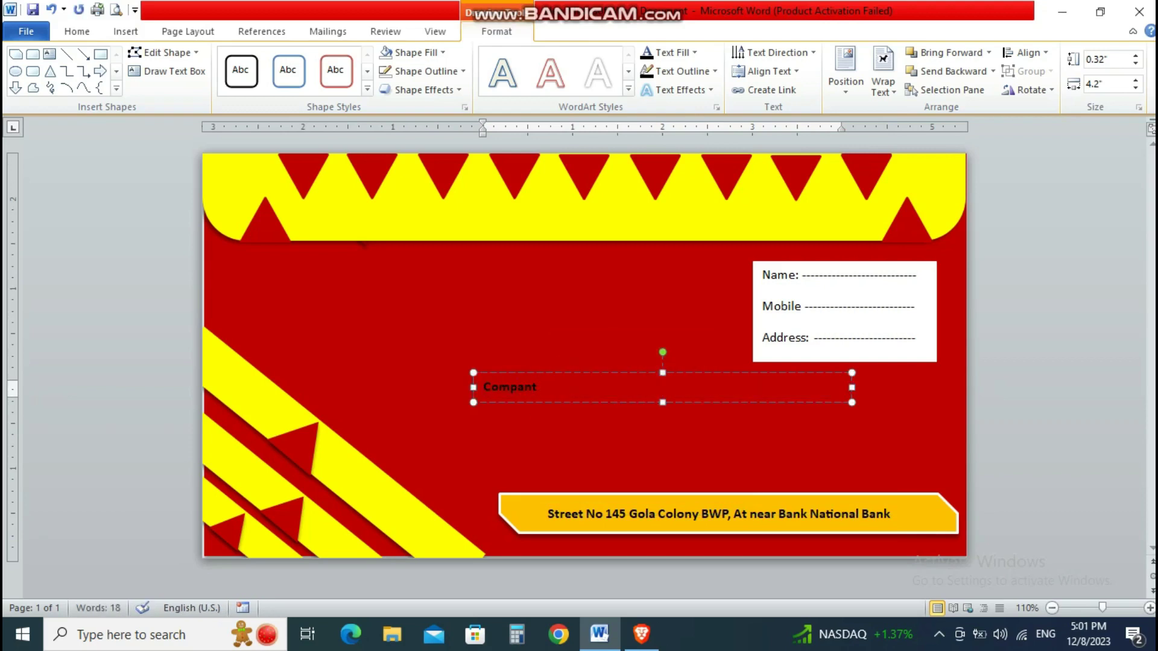
key(BackSpace)
text(y Name)
click(659, 373)
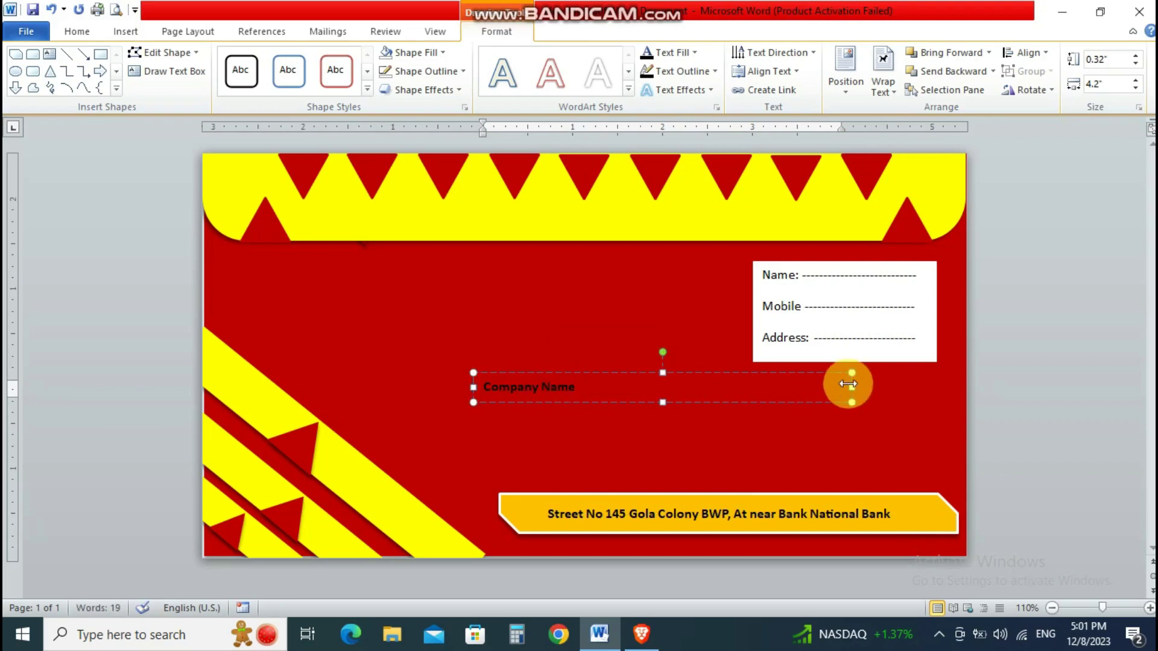
drag(833, 392, 479, 388)
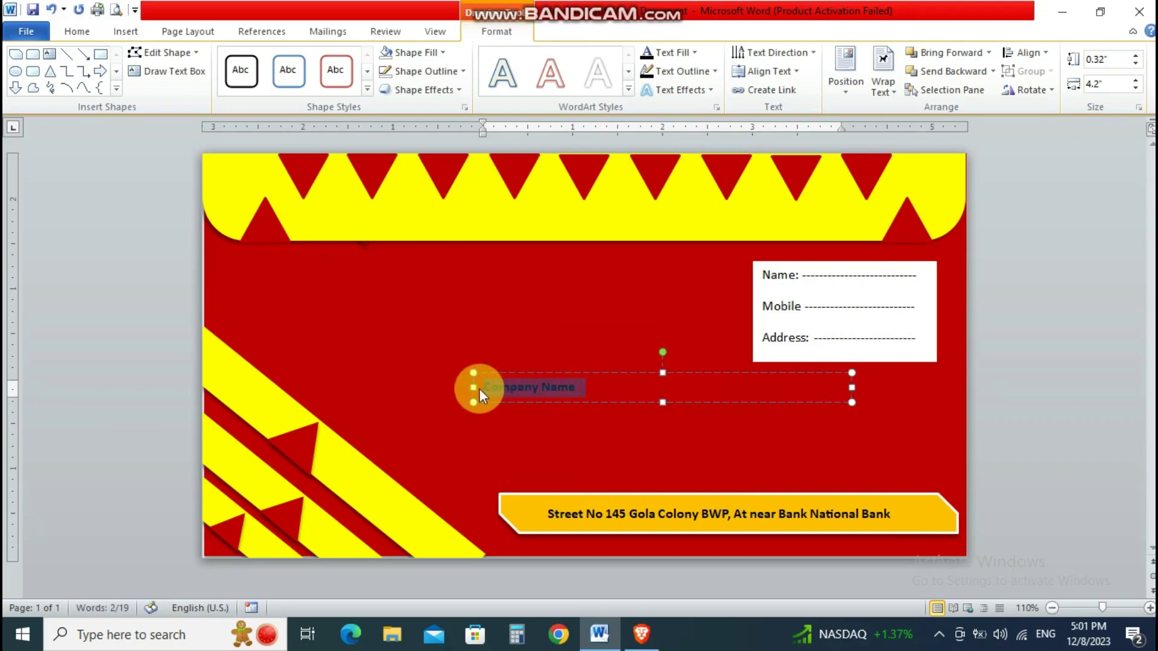
key(ctrl+shift+period)
key(ctrl+shift+period)
key(ctrl+shift+period)
key(ctrl+shift+period)
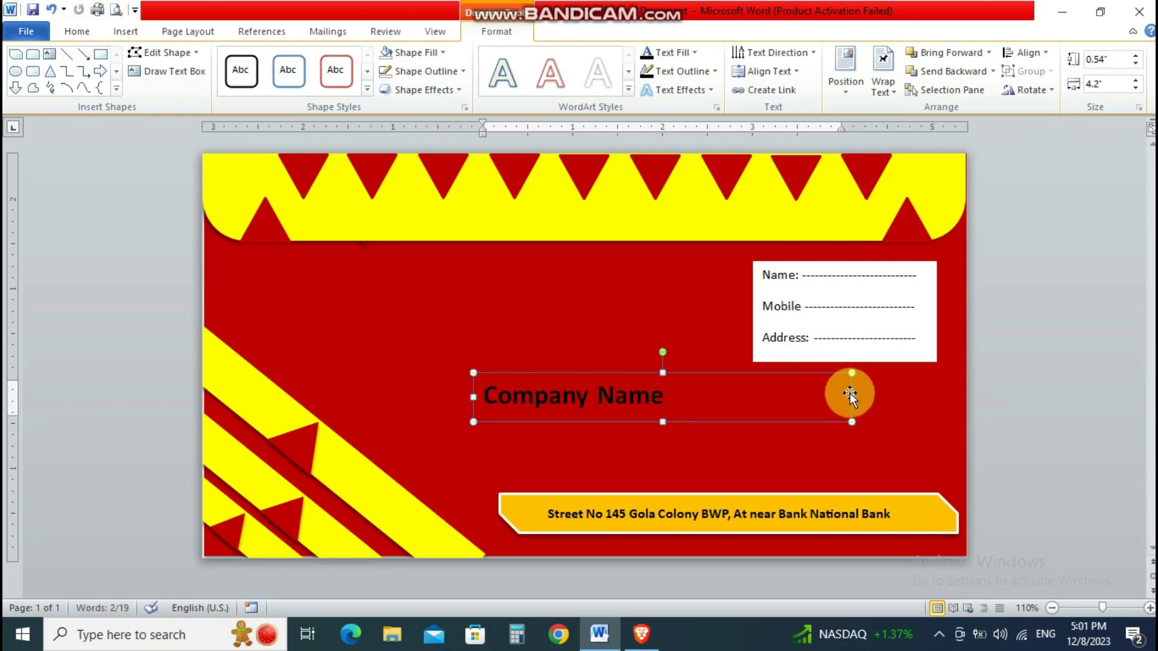
mouse_move(851, 396)
mouse_down()
mouse_move(674, 398)
mouse_move(772, 397)
mouse_up()
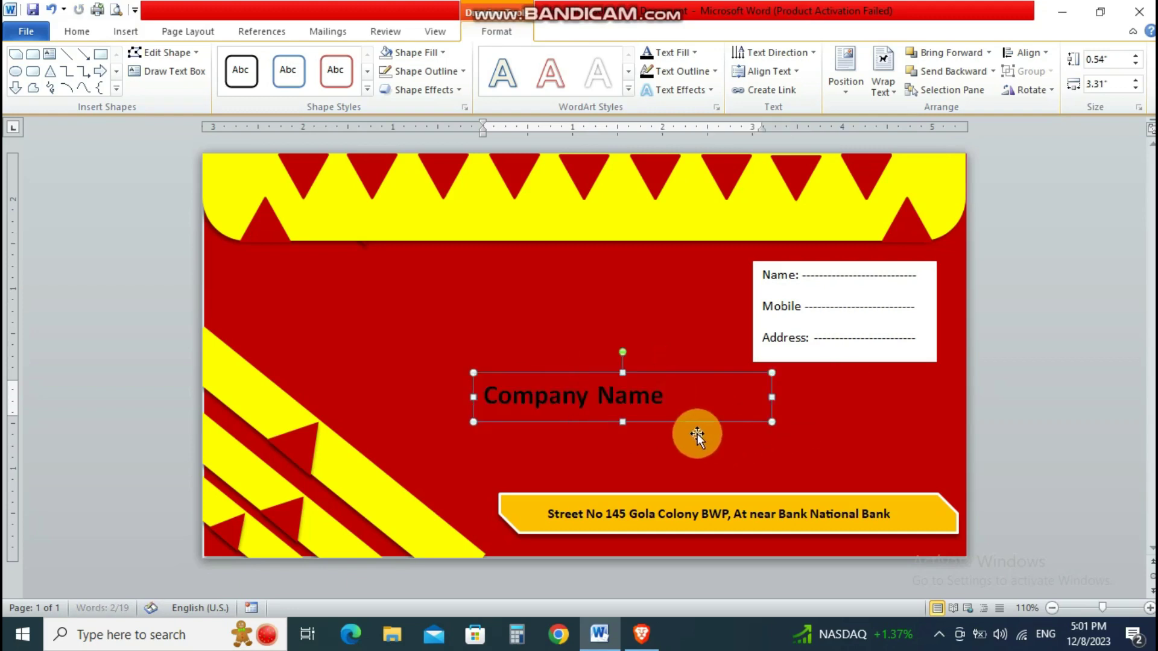
drag(670, 398, 567, 396)
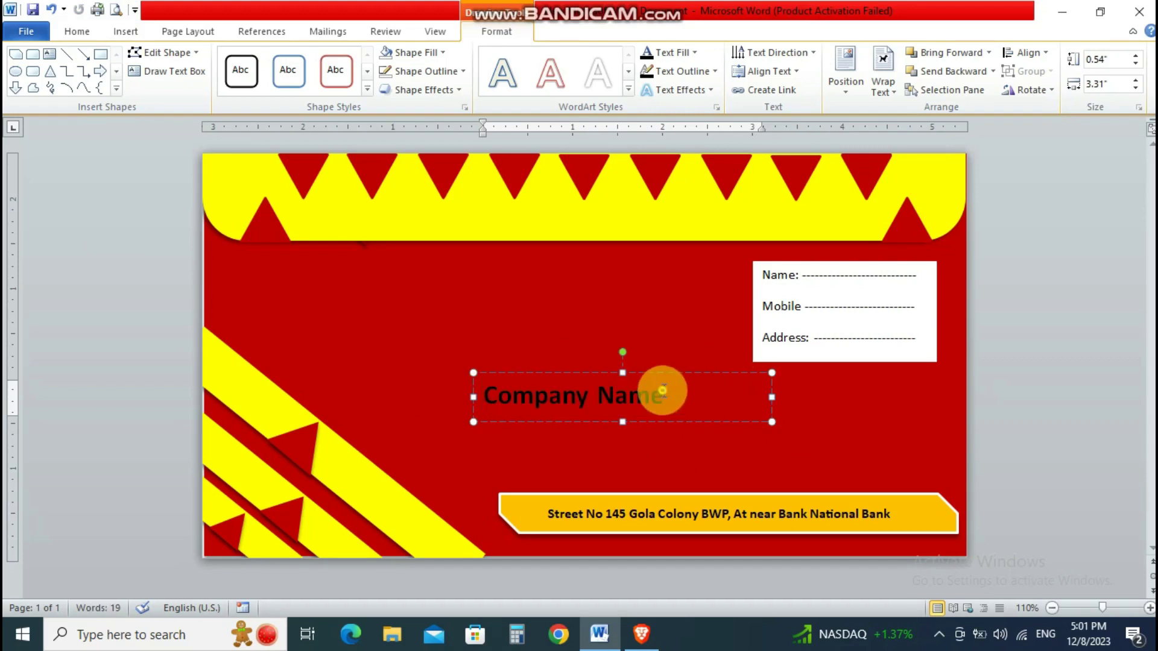
drag(663, 395, 482, 395)
Step: Set Company Name in white Algerian and narrow its box to about 2.92 inches
click(124, 32)
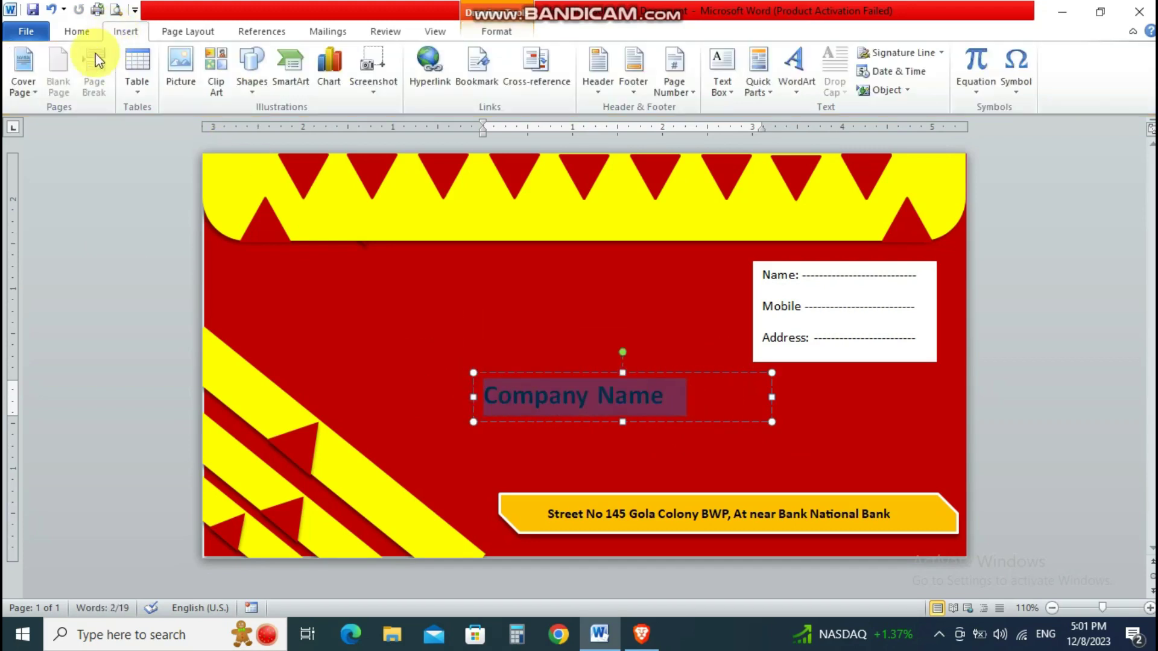
click(76, 31)
key(ctrl+shift+f)
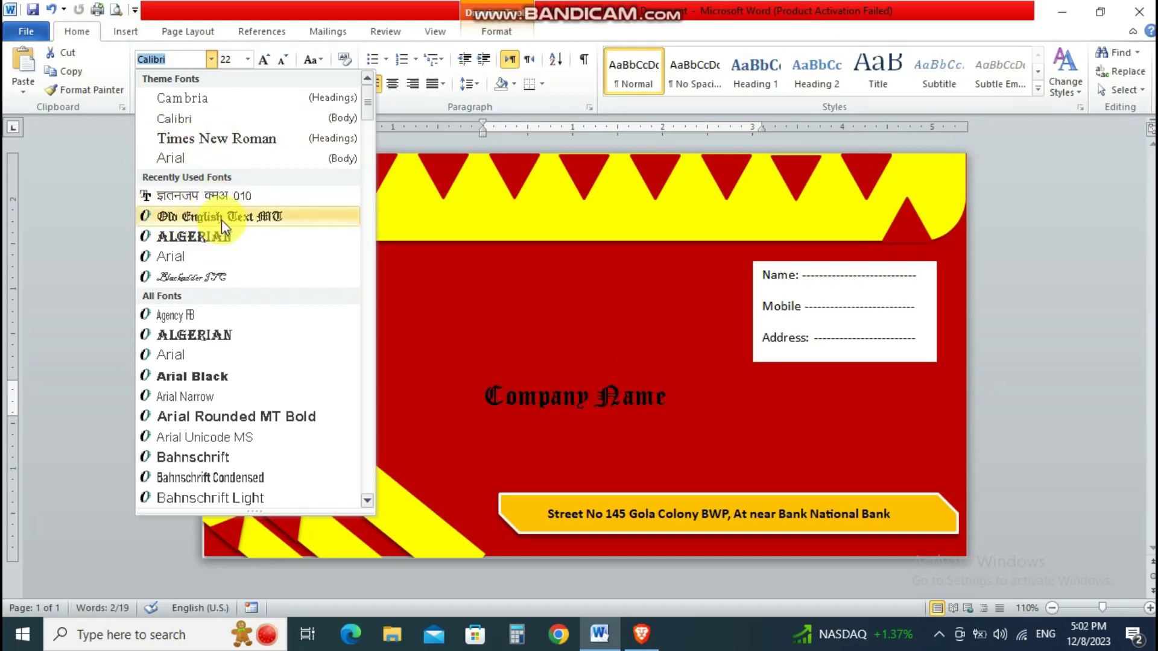
click(221, 235)
drag(773, 398, 737, 398)
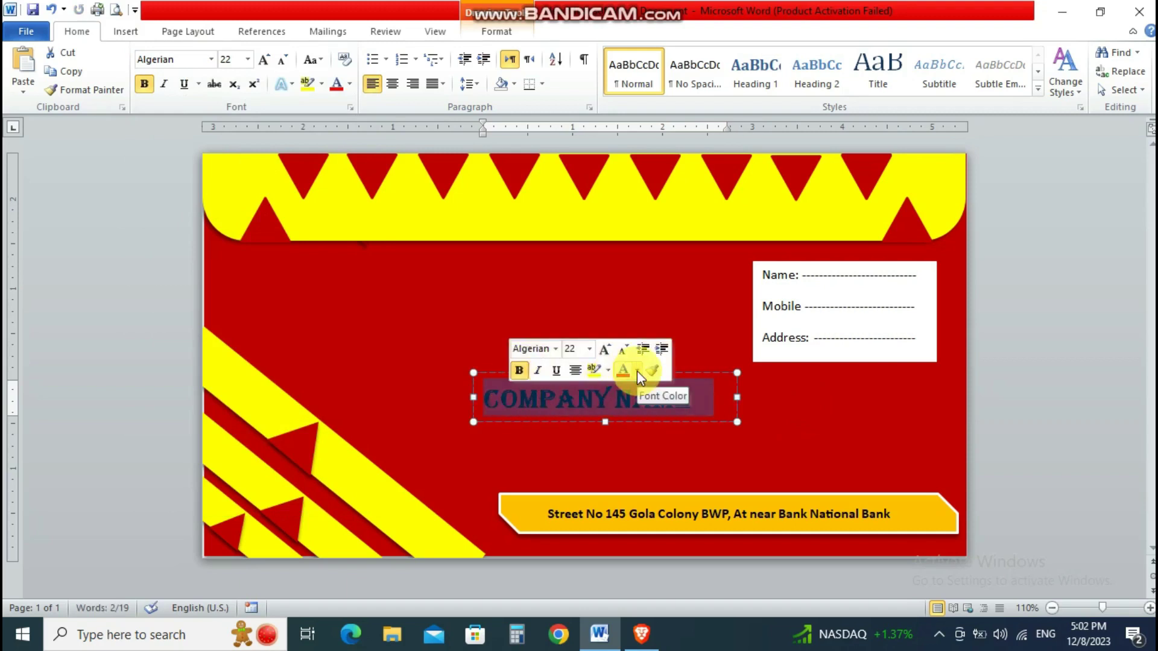
click(637, 371)
click(624, 424)
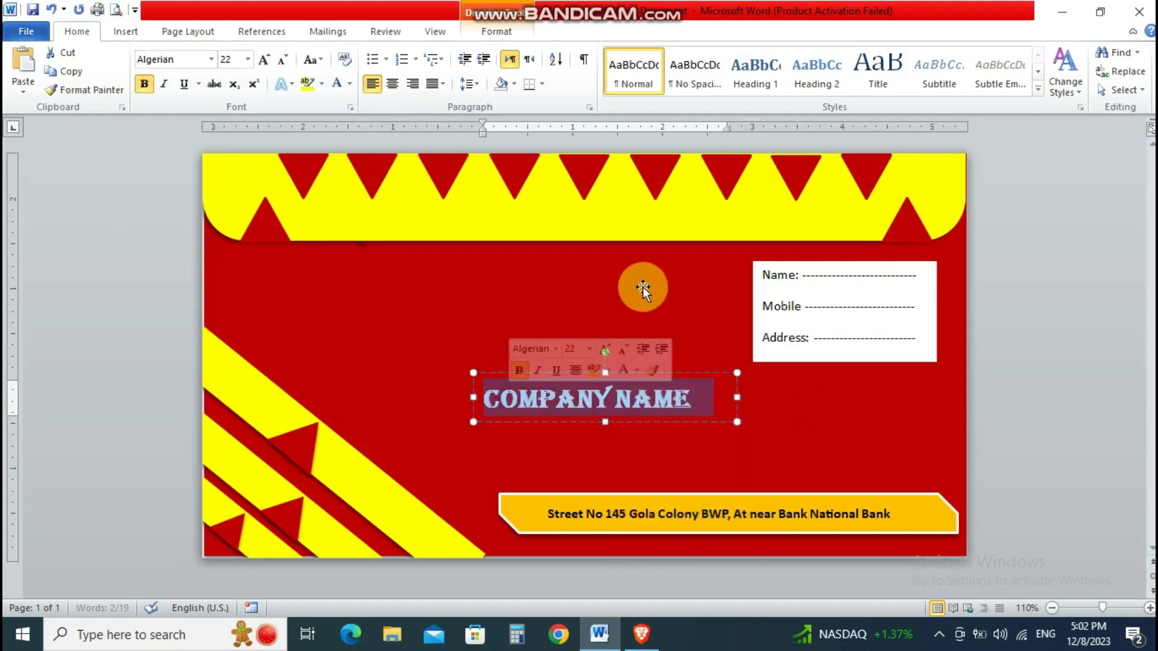
click(497, 30)
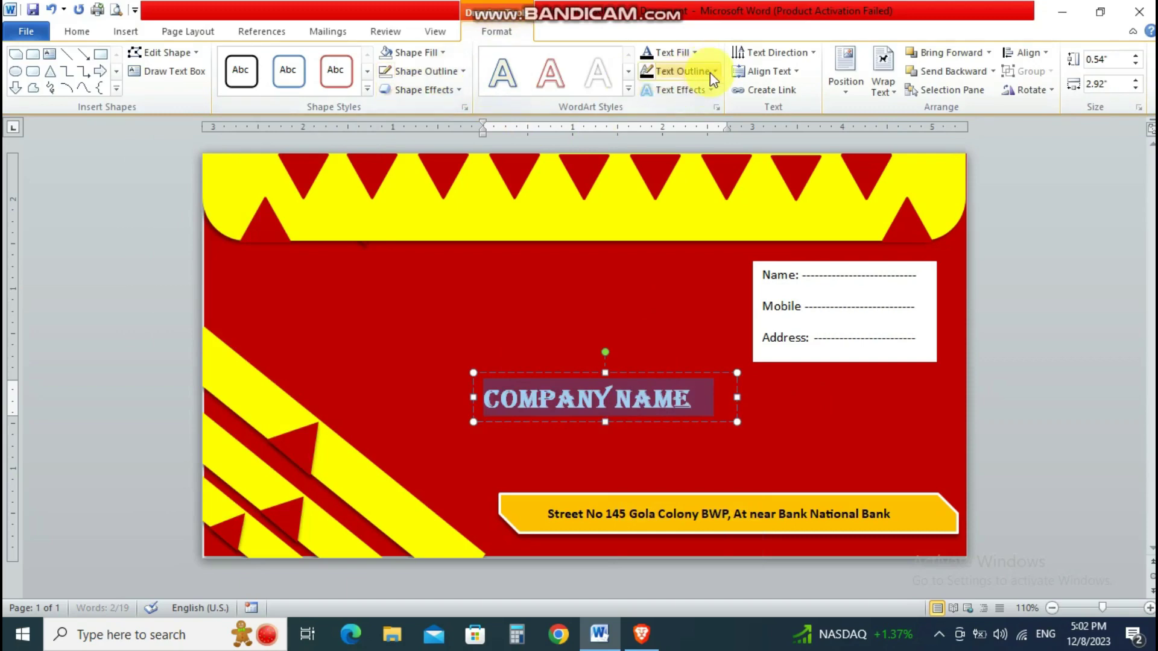
Step: Preview text effects without applying any, then drag COMPANY NAME up-left beneath the yellow band
click(705, 90)
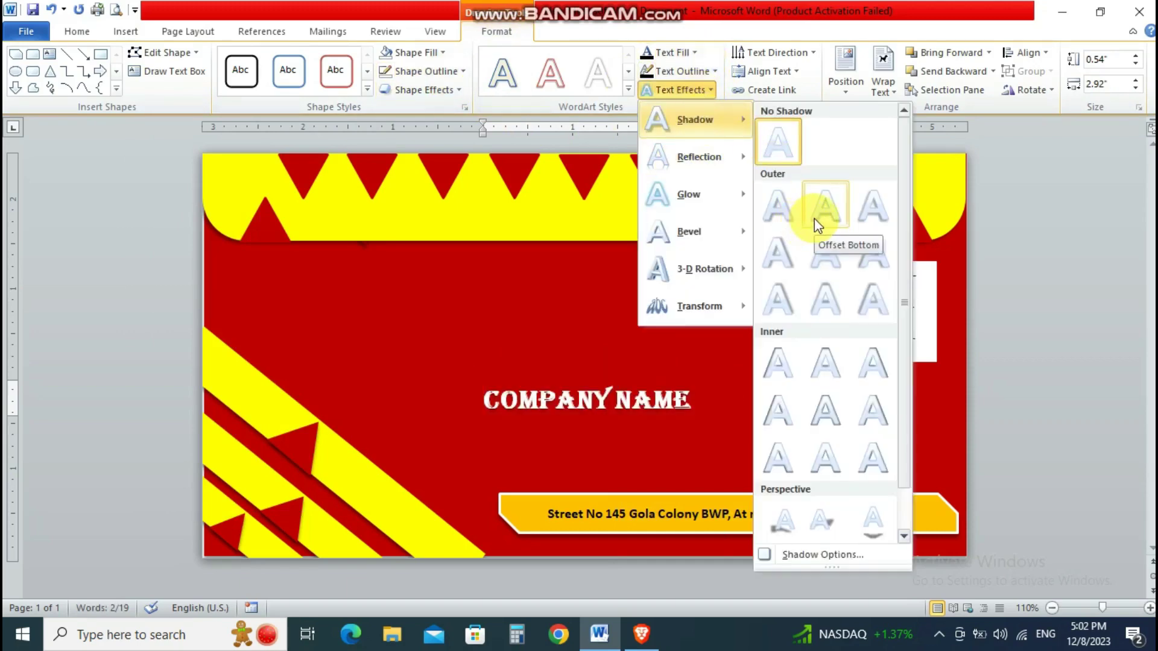
click(718, 154)
click(680, 89)
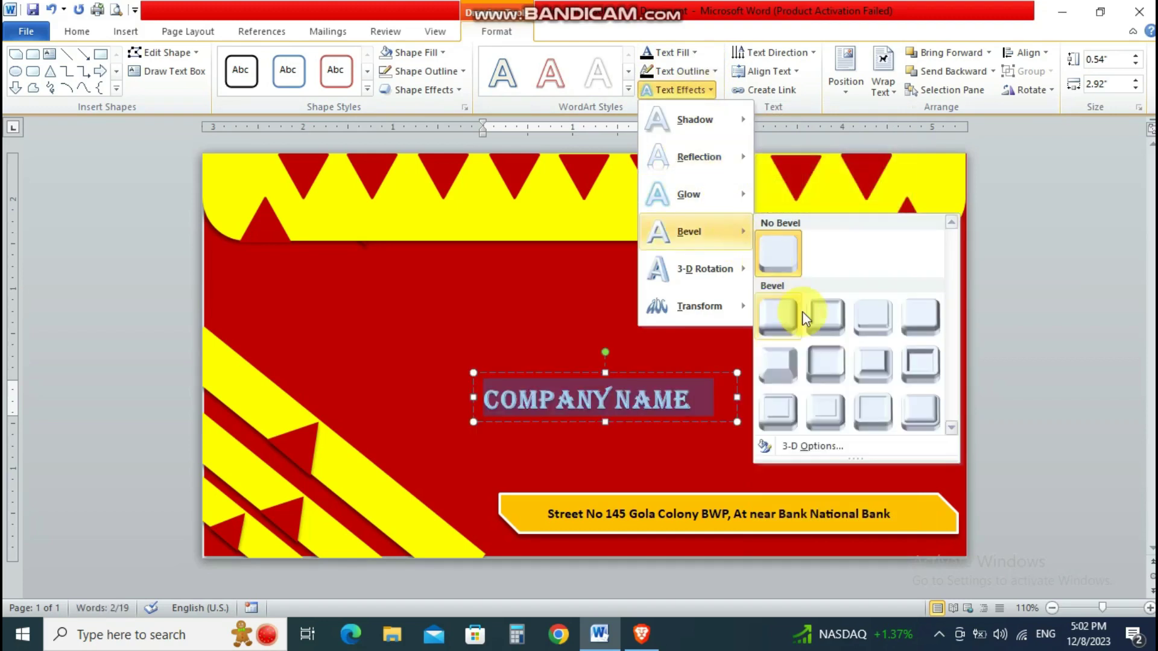
mouse_move(695, 232)
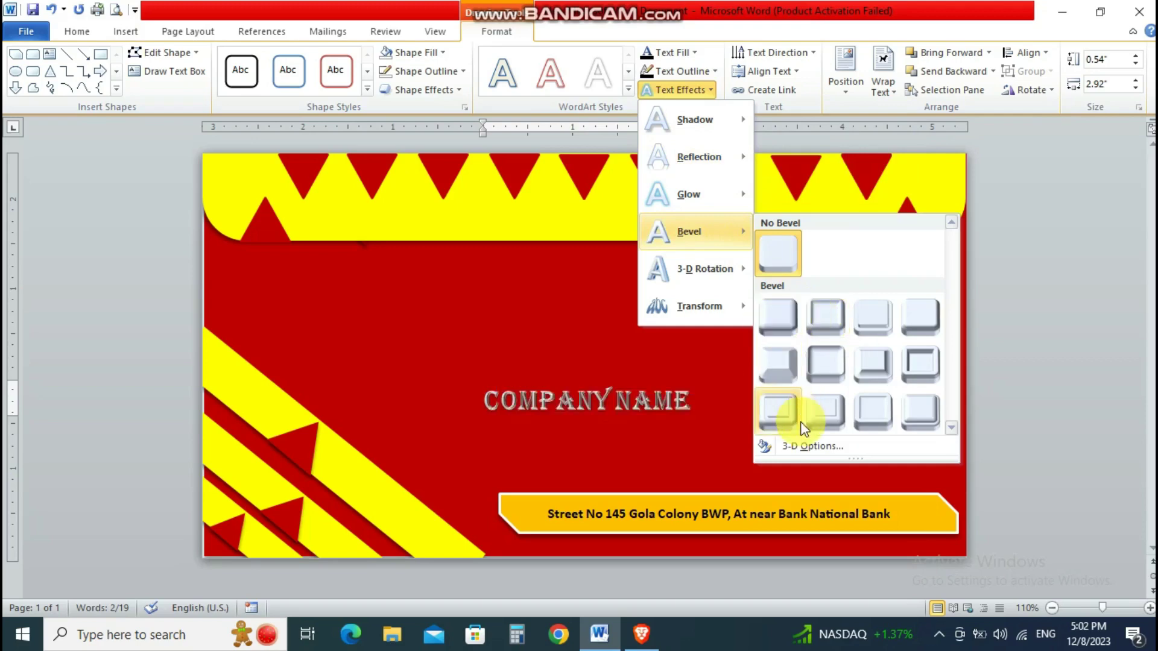
click(579, 410)
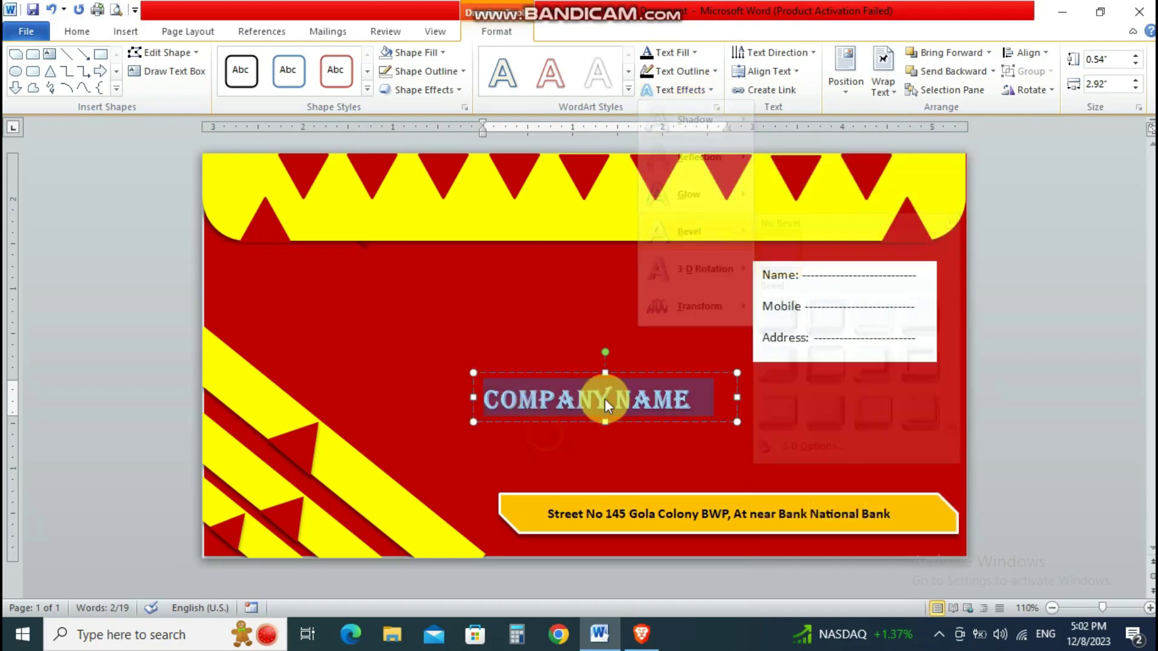
mouse_move(643, 412)
mouse_down()
mouse_move(432, 307)
mouse_move(427, 294)
mouse_up()
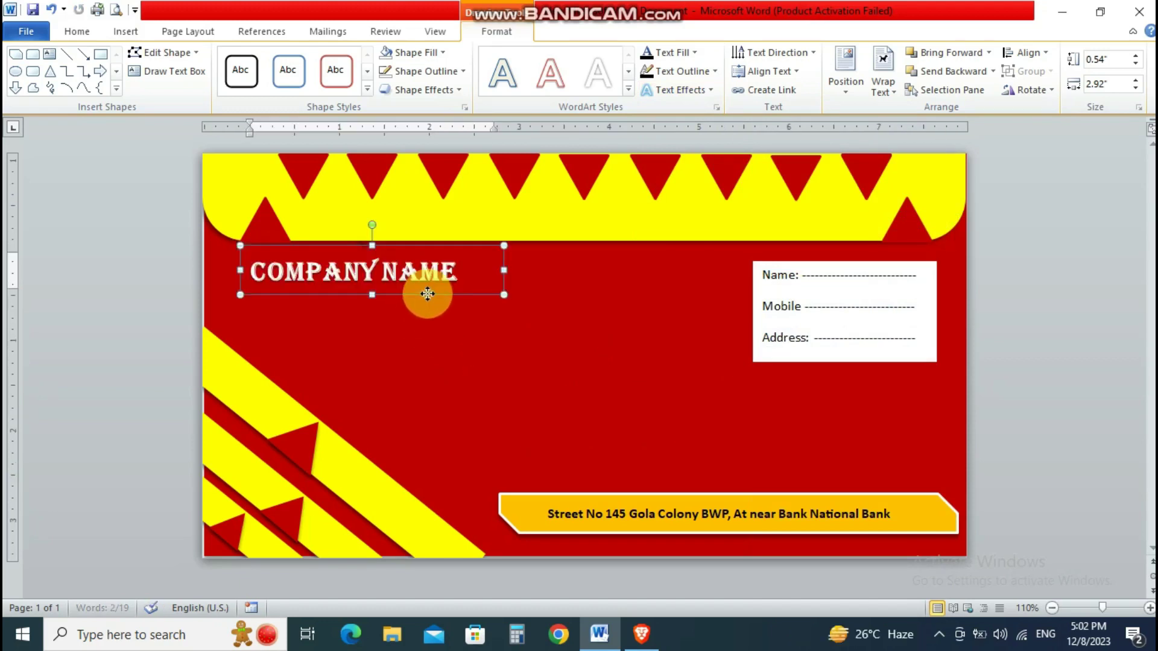
Step: Copy the address box to just beneath COMPANY NAME and clear its text for the e-mail
click(917, 403)
click(797, 416)
click(413, 335)
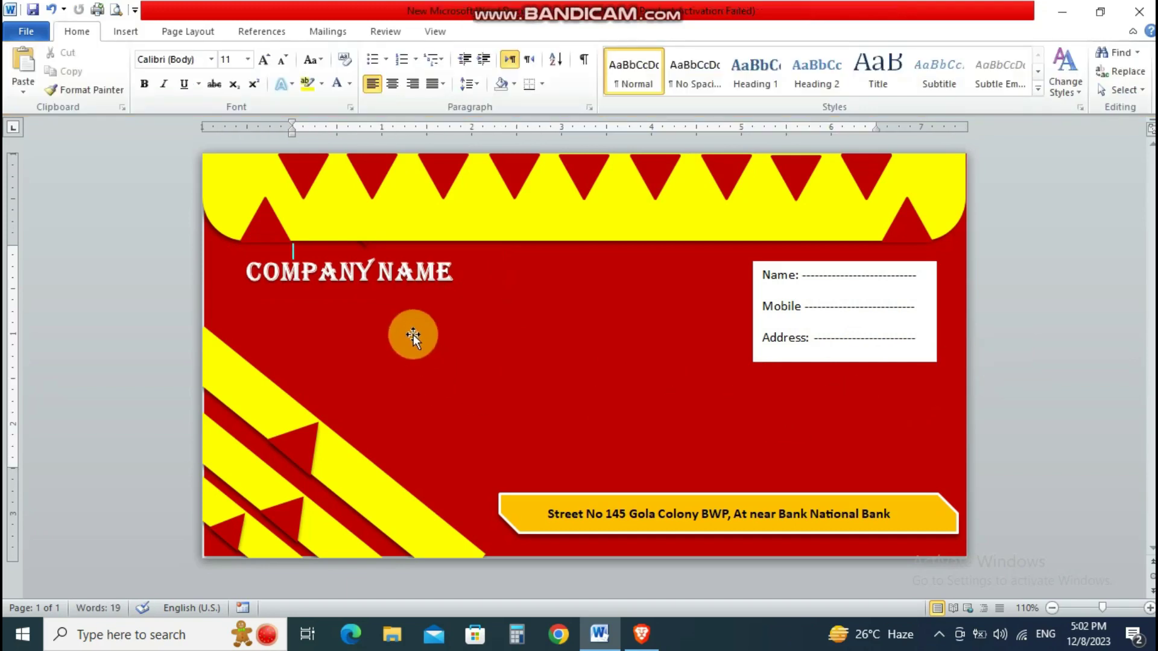
click(384, 288)
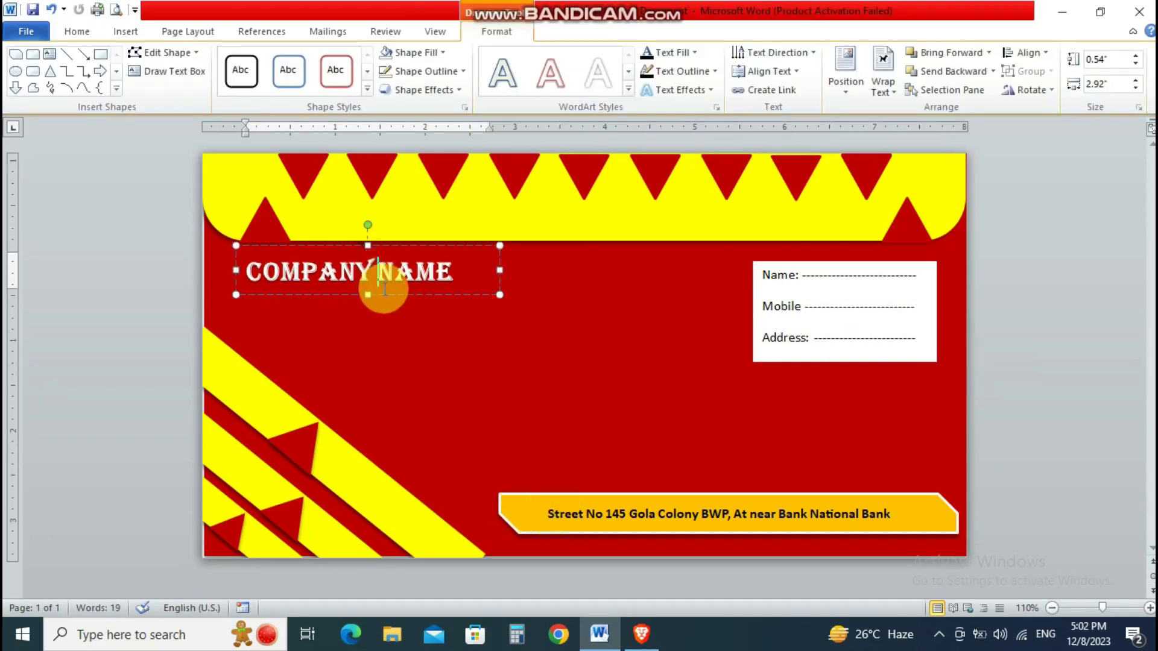
click(603, 501)
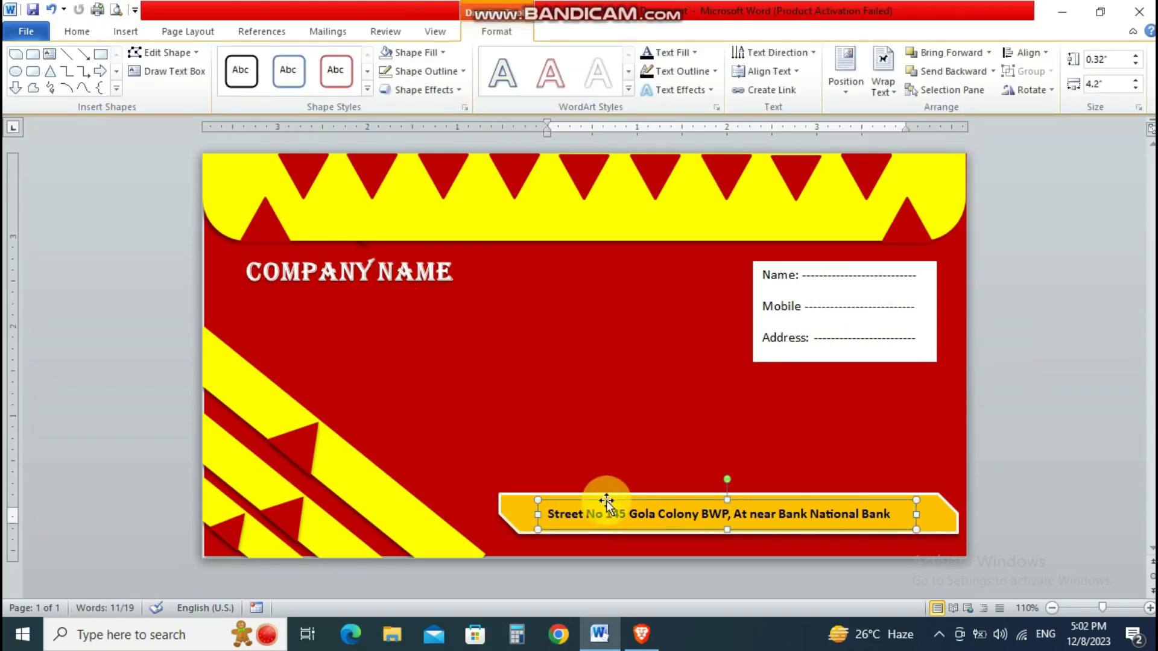
mouse_move(606, 500)
mouse_down()
mouse_move(620, 518)
mouse_move(345, 294)
mouse_move(318, 296)
mouse_up()
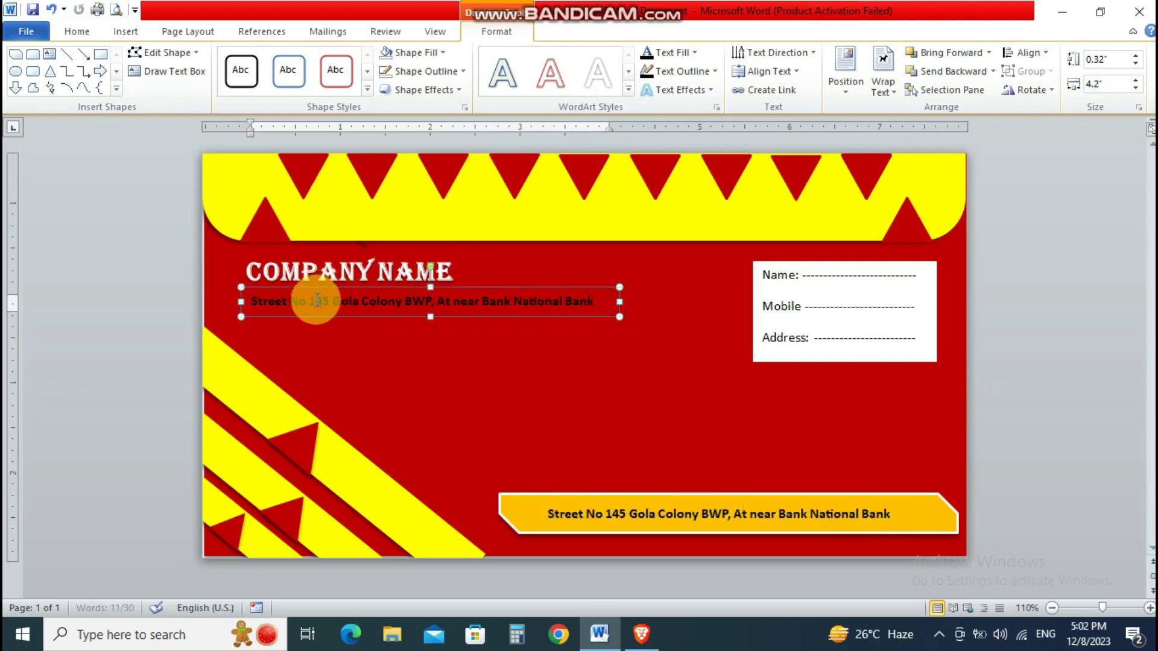
triple_click(316, 302)
key(Delete)
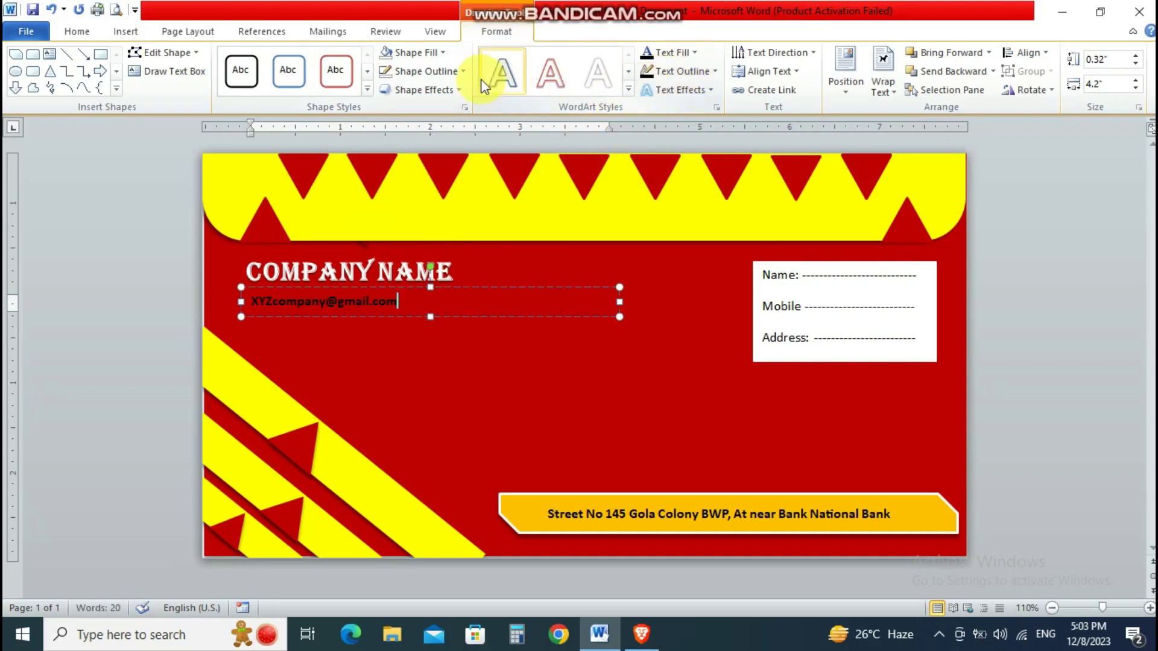
Step: Set the e-mail text box to no outline and no fill
click(442, 72)
click(422, 212)
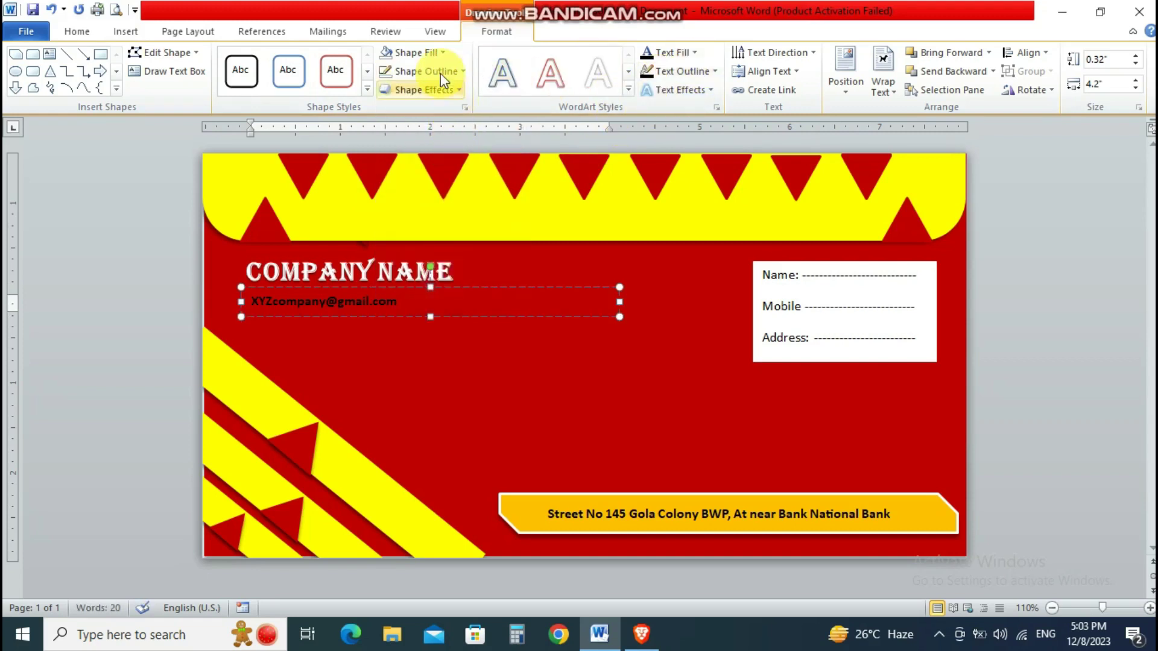
click(422, 53)
click(425, 193)
click(442, 71)
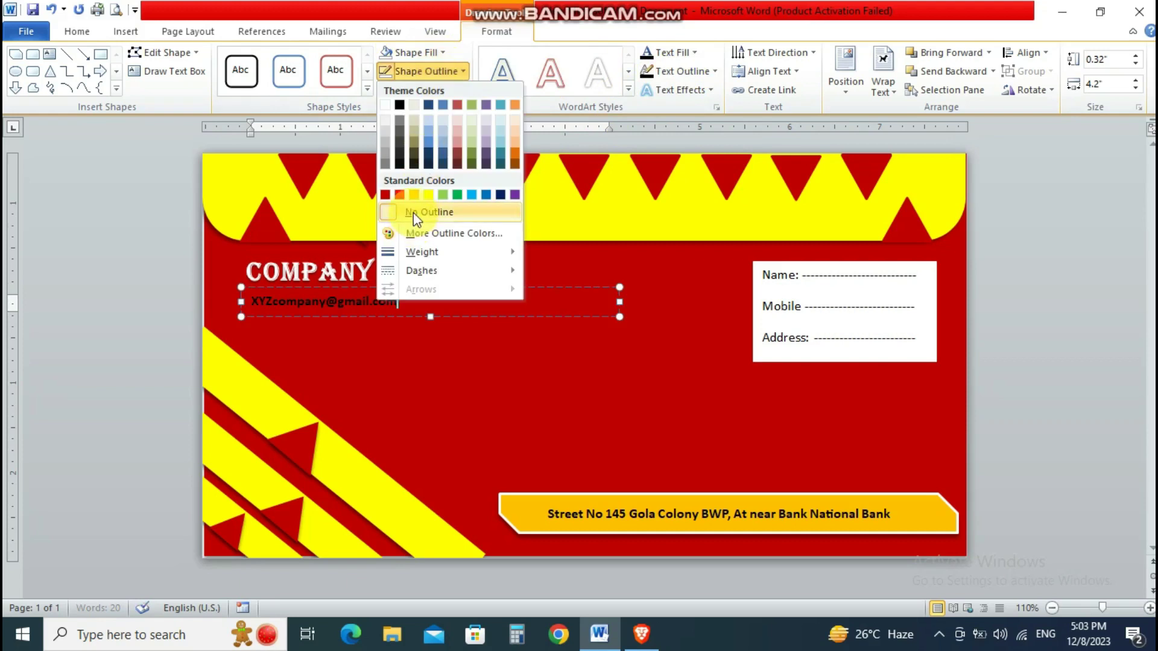
click(416, 212)
Step: Make the e-mail line's text white
drag(417, 304, 254, 304)
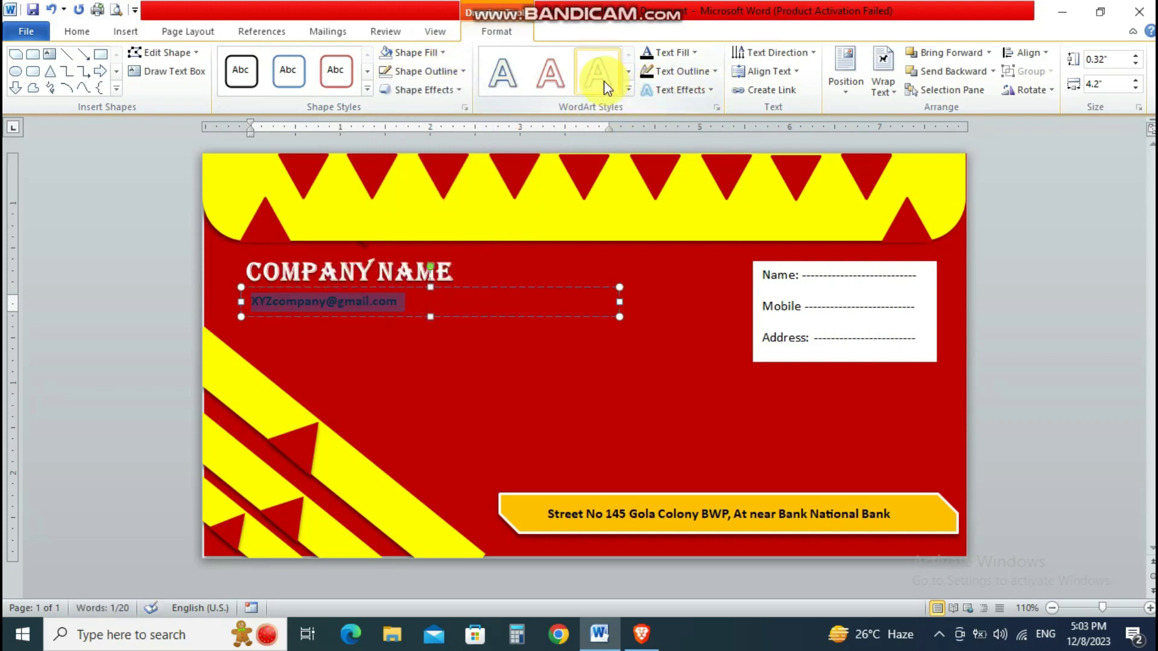
click(693, 53)
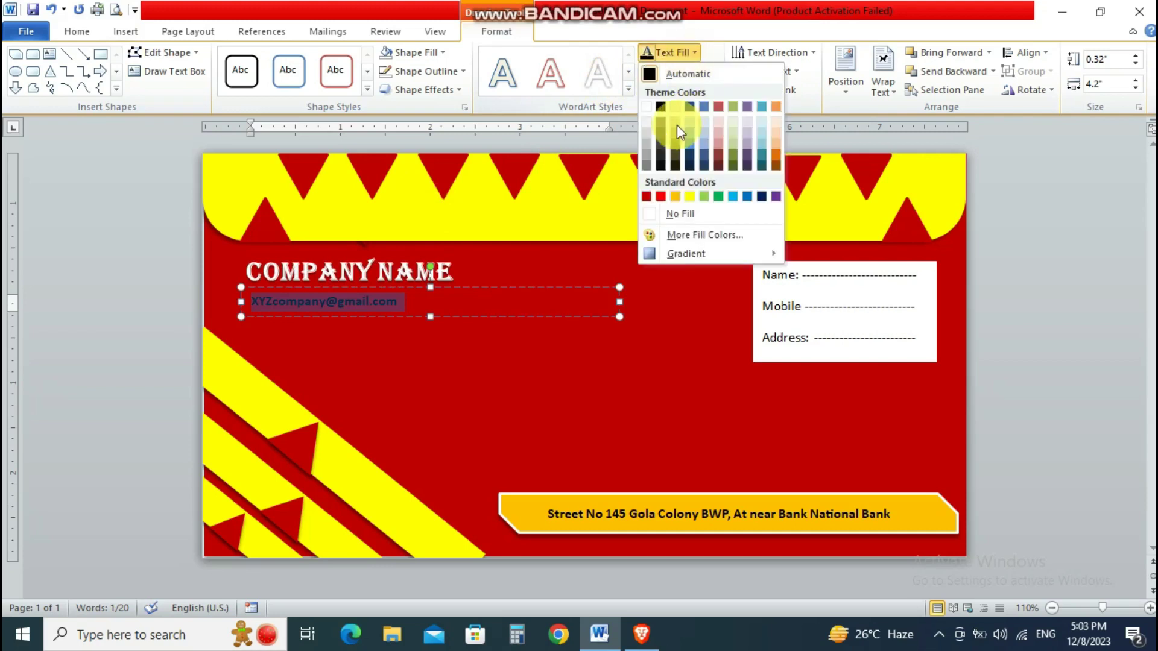
click(642, 106)
click(1073, 317)
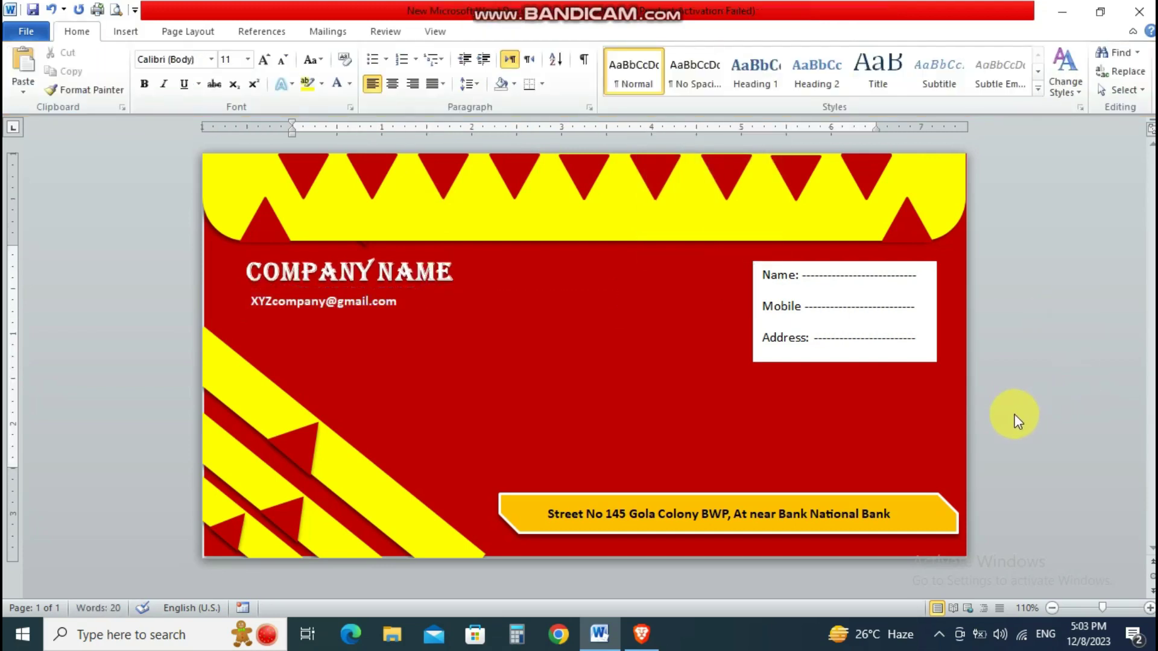
Step: Insert THE WORLD TECH logo picture from Downloads and shrink it to a 0.48-inch square
click(125, 31)
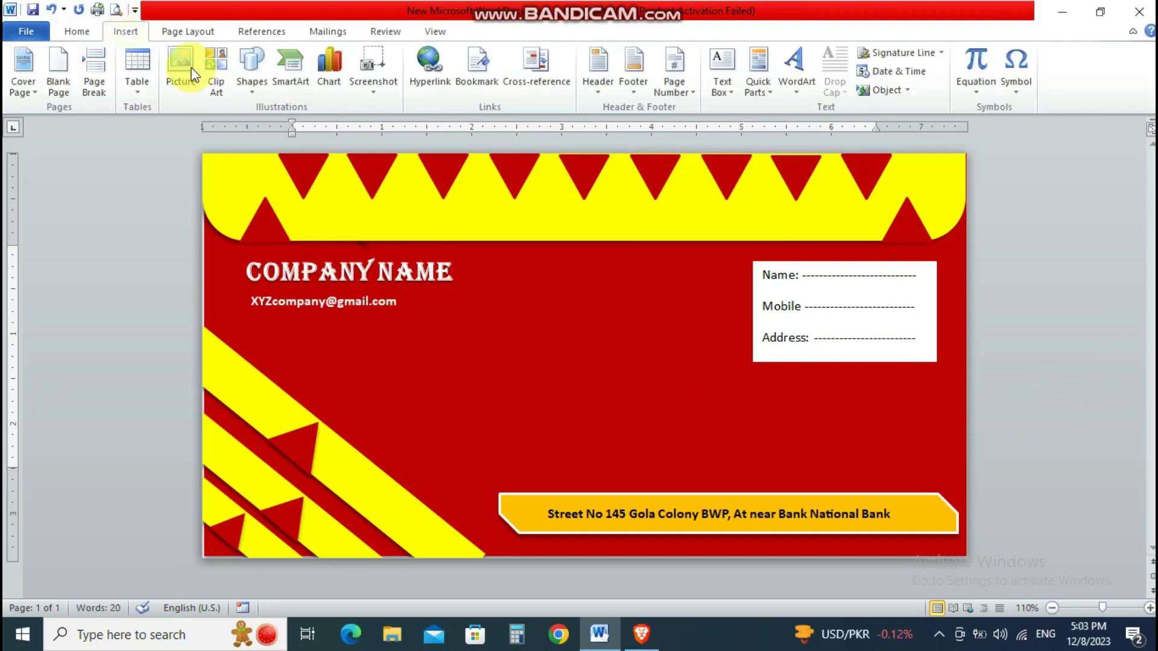
click(183, 75)
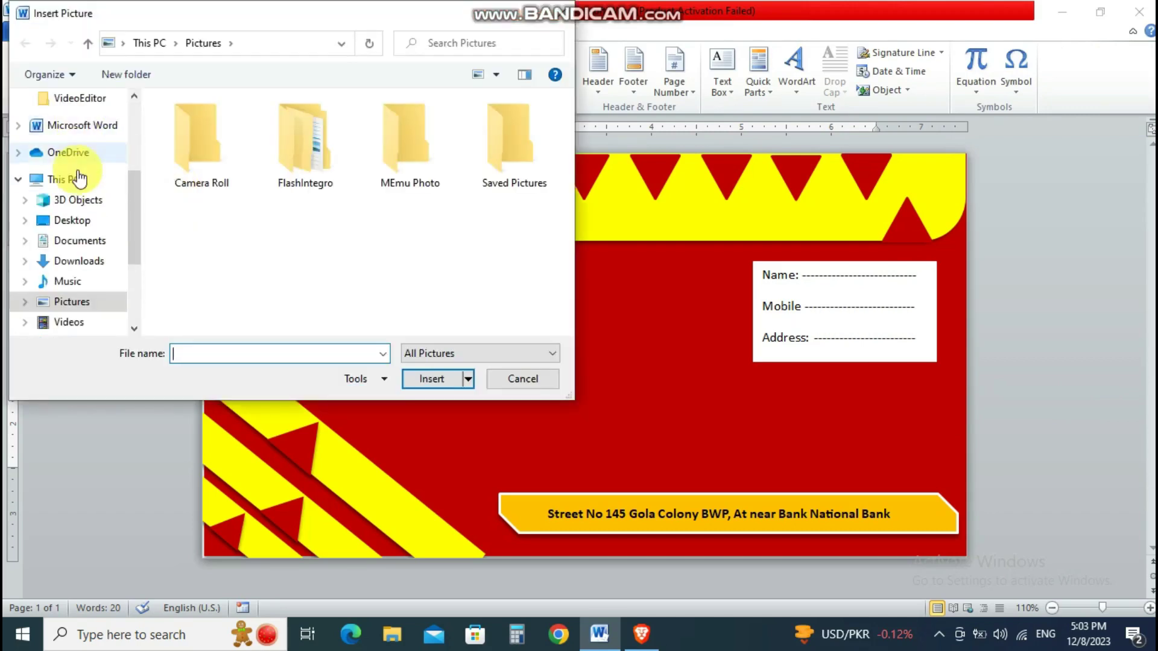
scroll(70, 157, up, 2)
scroll(78, 157, up, 1)
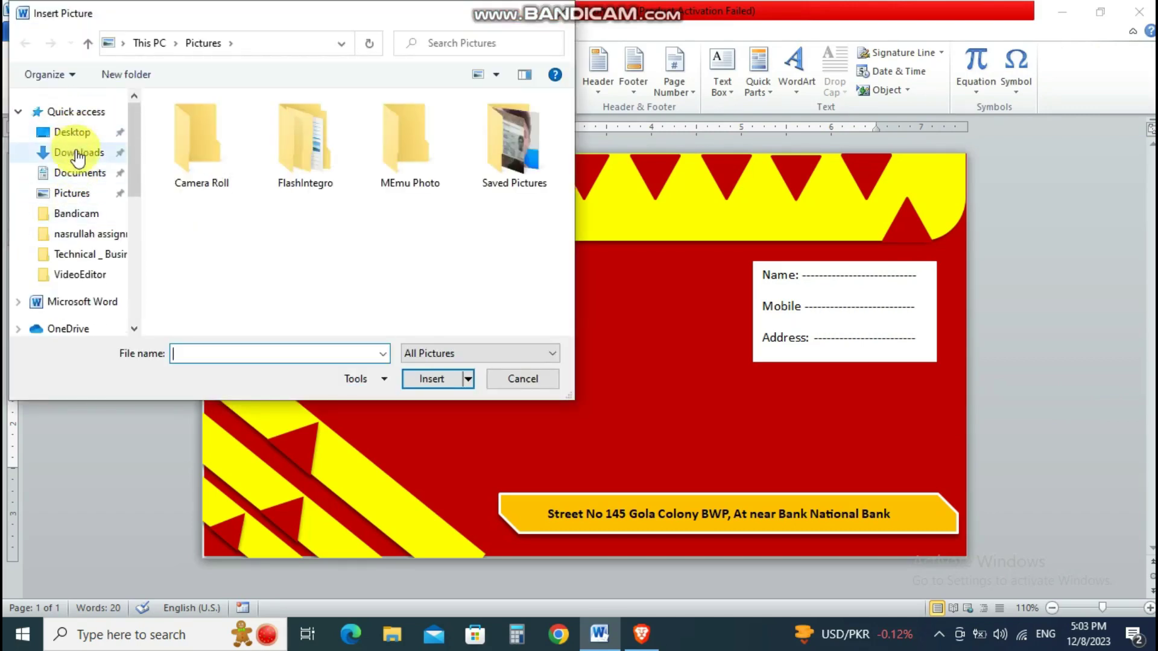
click(77, 155)
scroll(91, 238, down, 1)
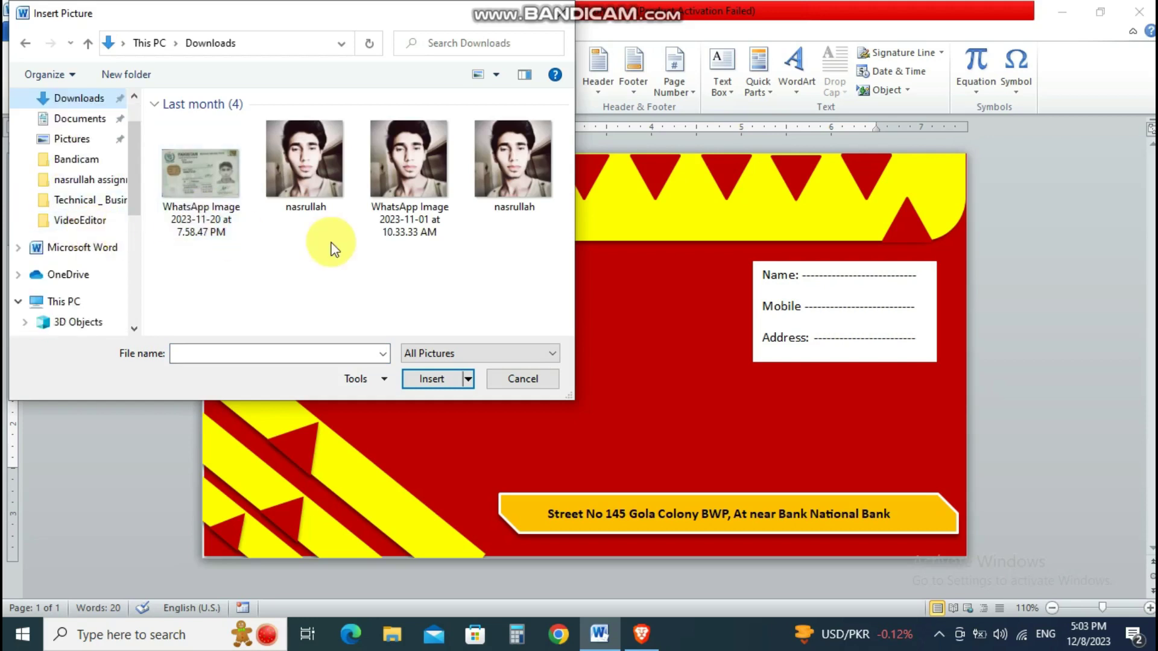
scroll(82, 189, down, 1)
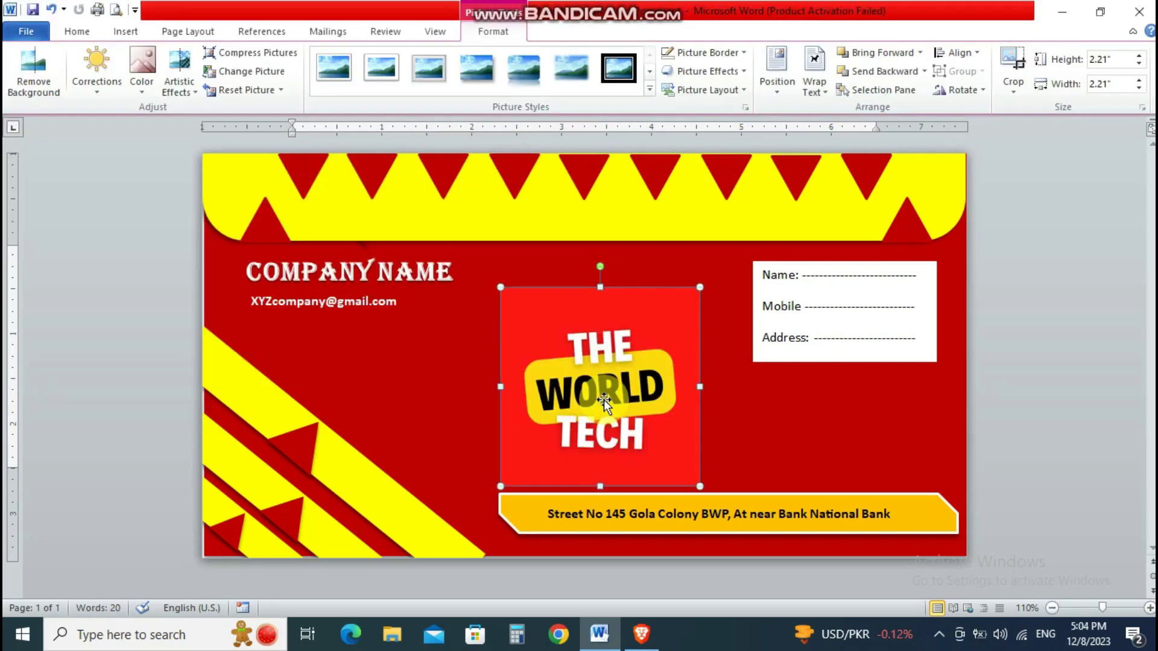
mouse_move(601, 428)
mouse_down()
mouse_move(475, 414)
mouse_move(600, 374)
mouse_up()
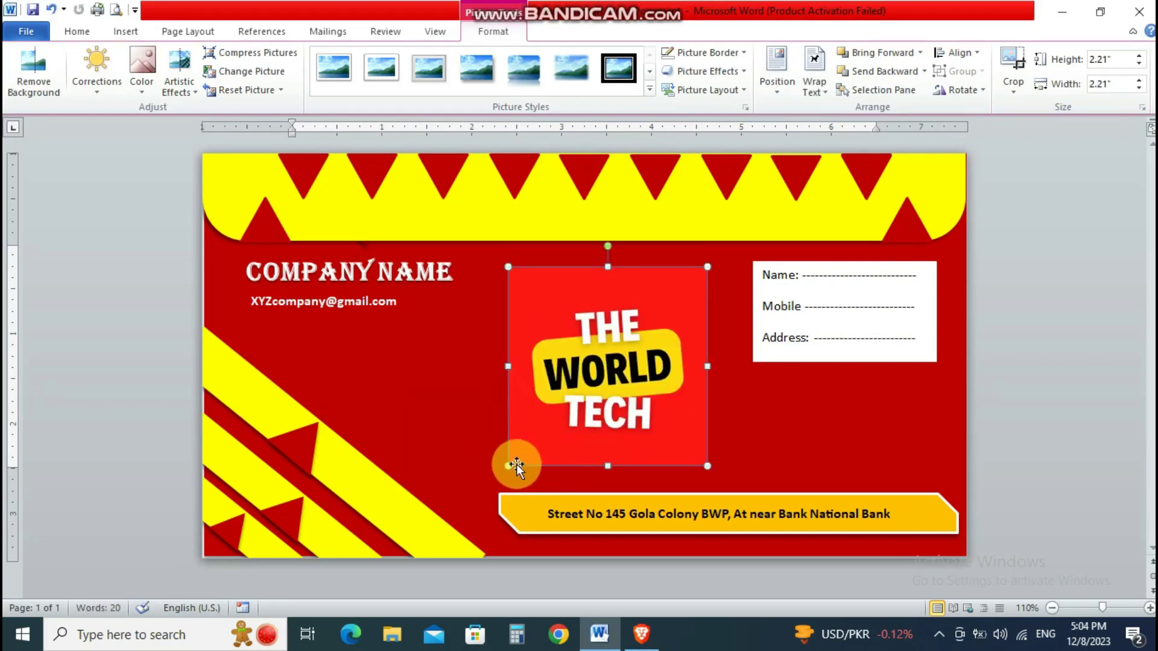
mouse_move(506, 468)
mouse_down()
mouse_move(663, 311)
mouse_move(307, 350)
mouse_move(333, 339)
mouse_up()
Step: Set the logo below the e-mail line, then select all objects to review the card layout
click(1001, 410)
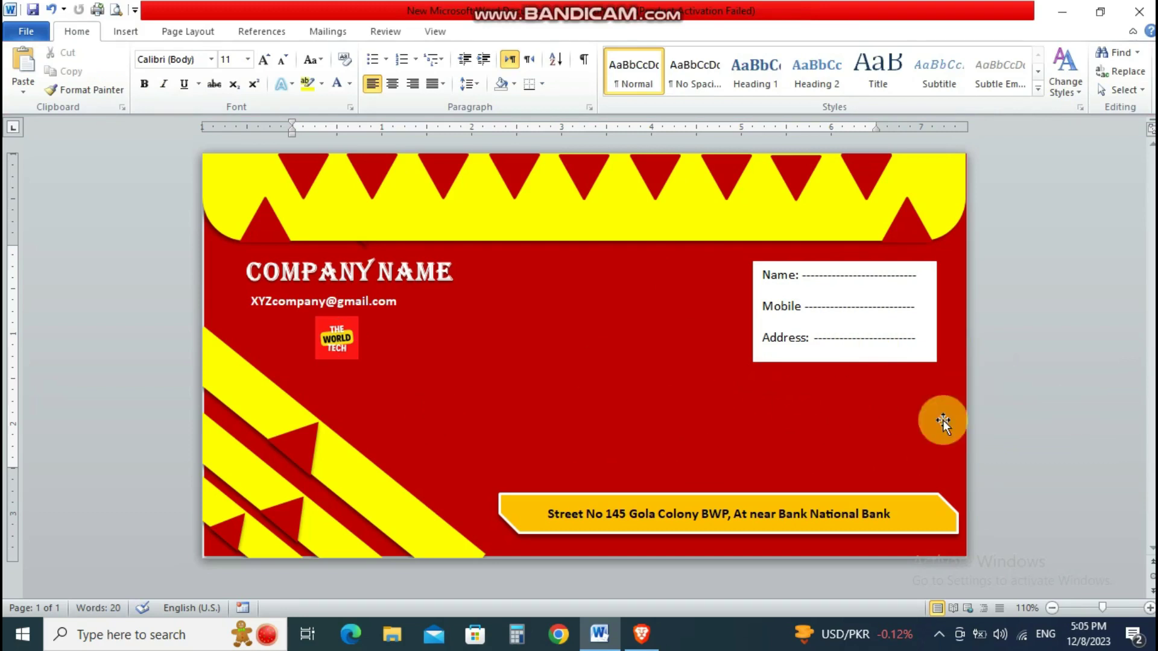
click(703, 458)
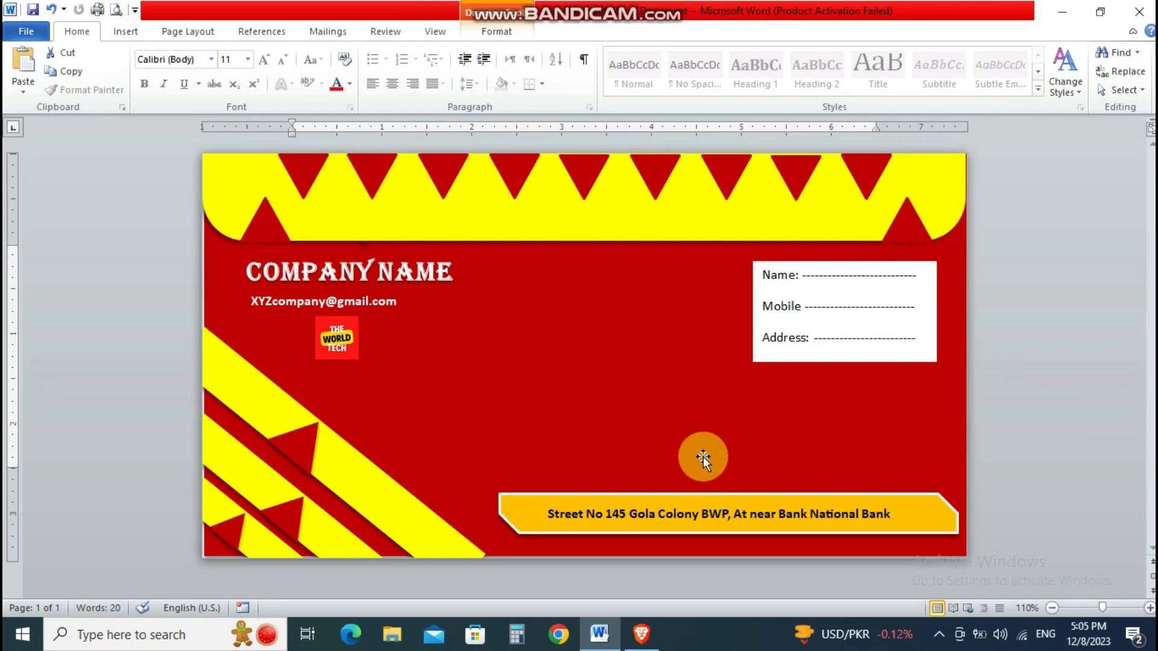
key(ctrl+a)
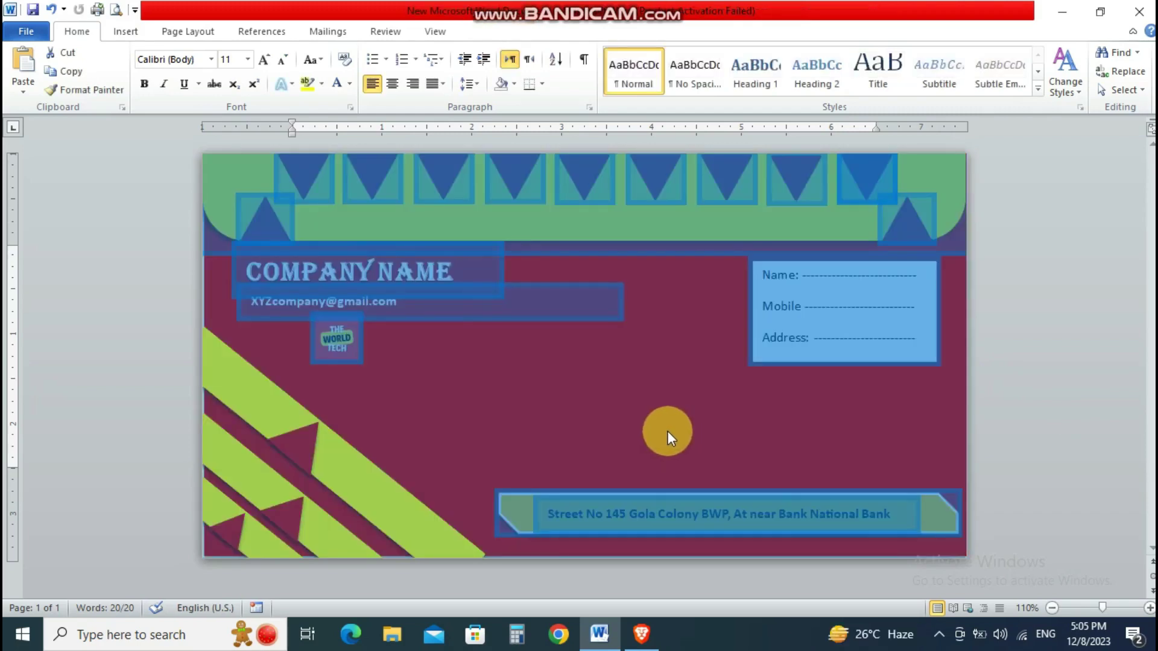
right_click(658, 402)
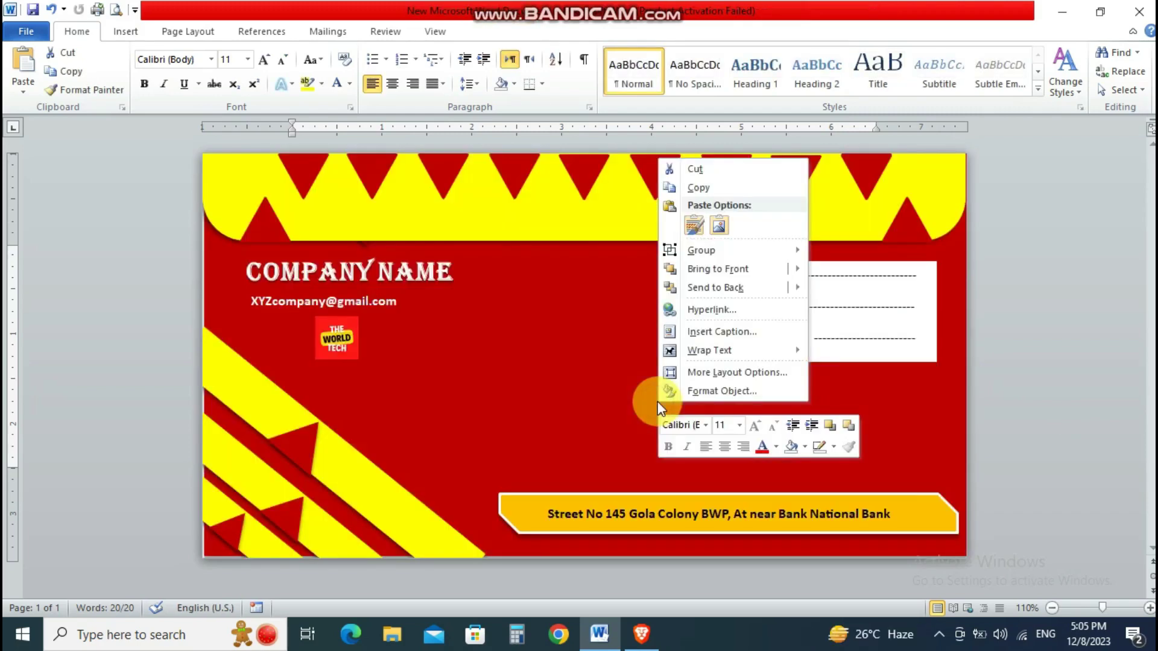
click(905, 389)
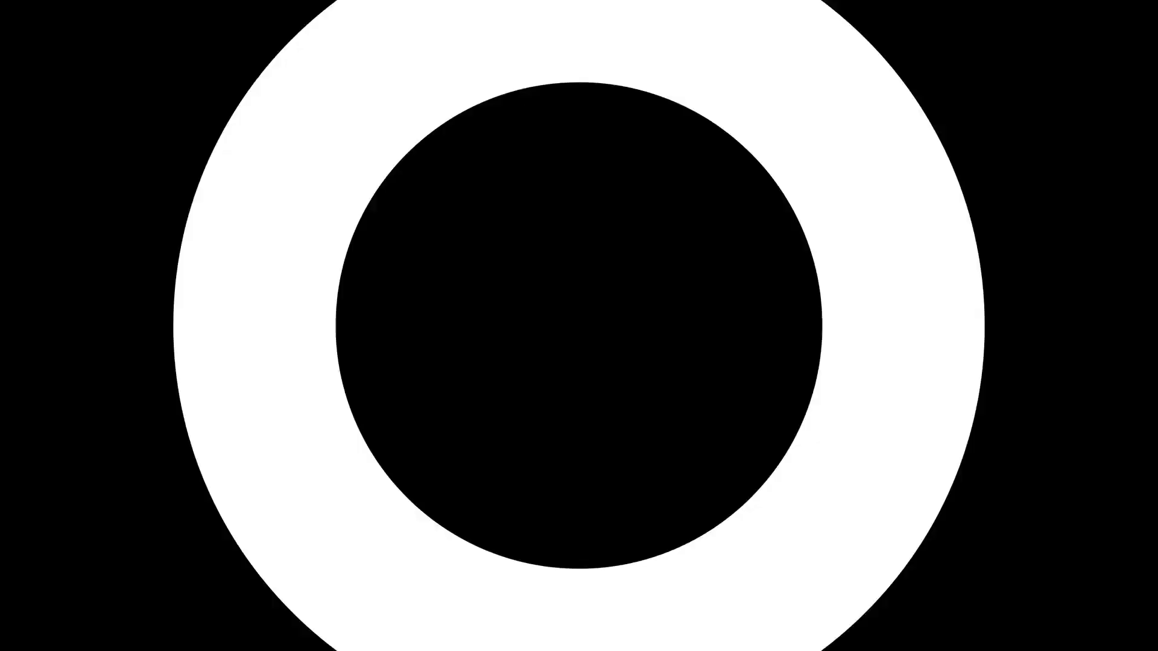